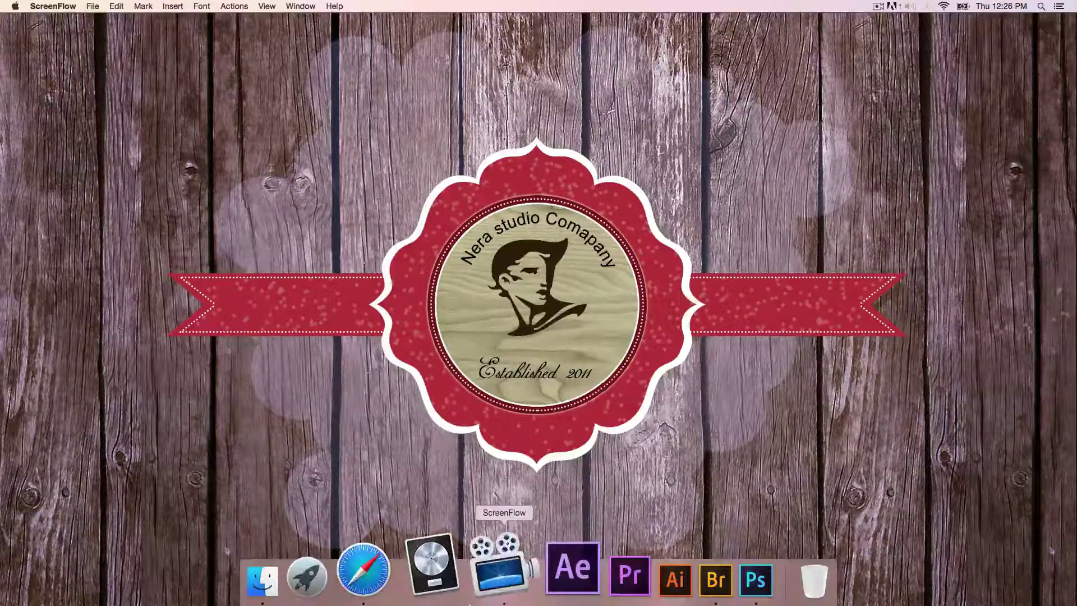
# Switch to the browser and read through the Free Custom Photoshop 2015 Shapes post down to its comments.
pyautogui.click(423, 565)
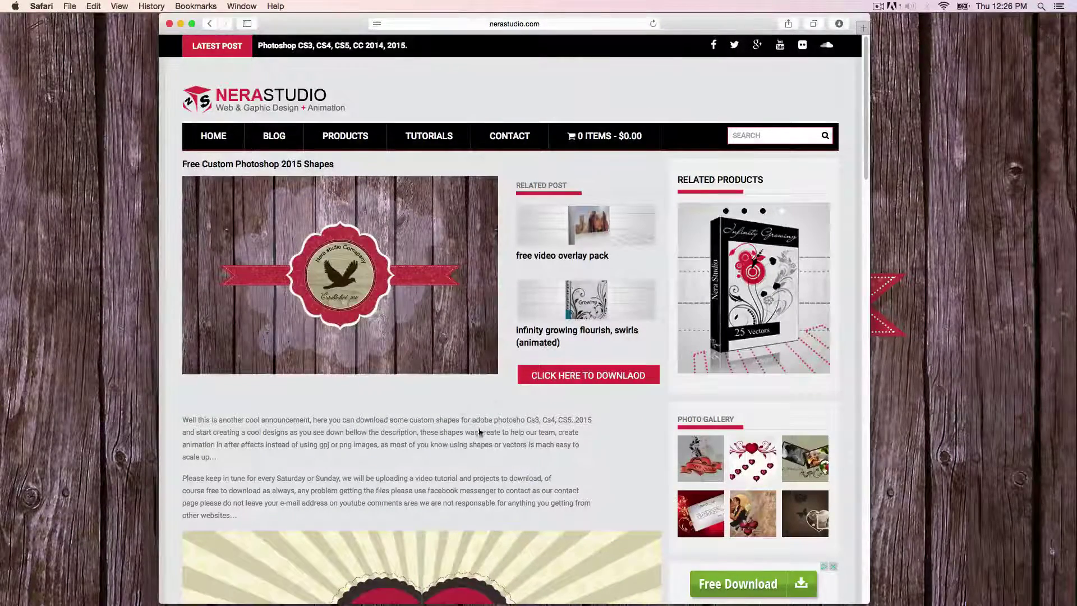
pyautogui.scroll(-15, 496, 428)
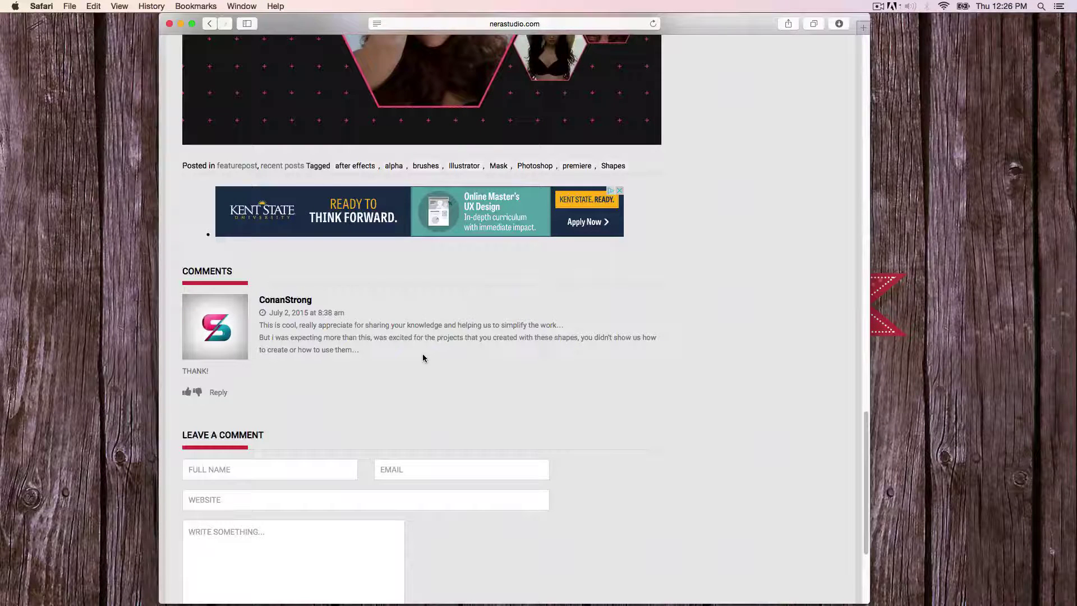
pyautogui.scroll(-5, 423, 357)
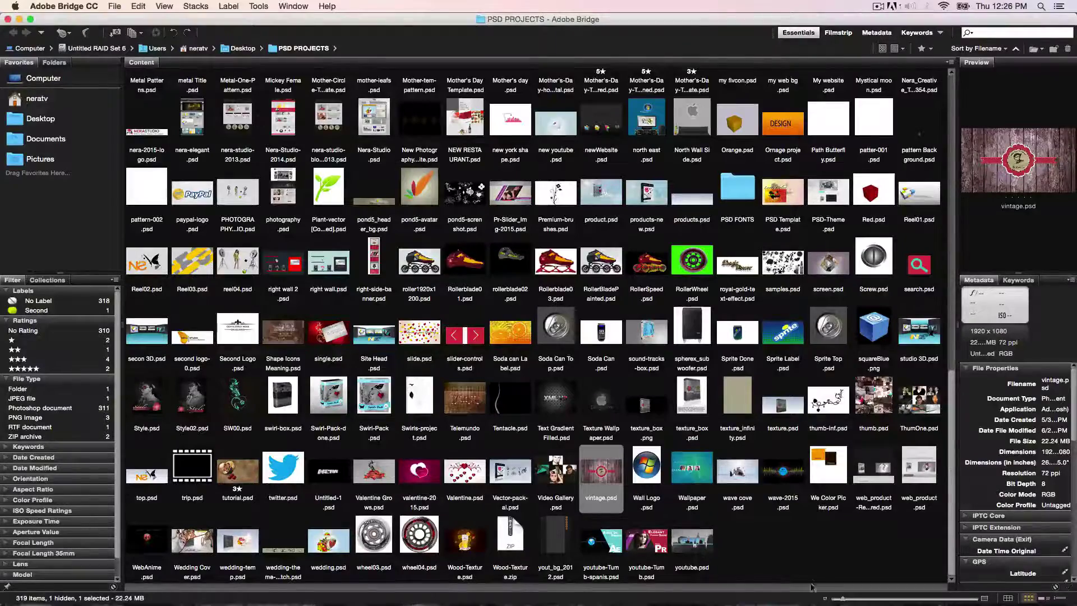
# Switch to Photoshop and review the img003.jpg texture and the vintage.psd badge design, ending on the Untitled-1 document.
pyautogui.click(671, 594)
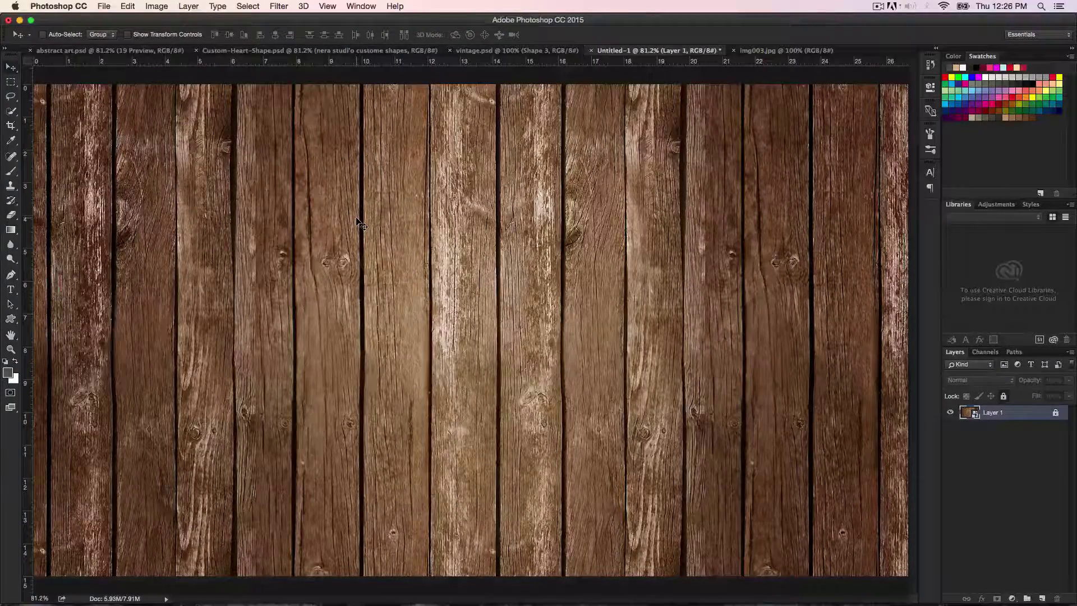
pyautogui.click(776, 50)
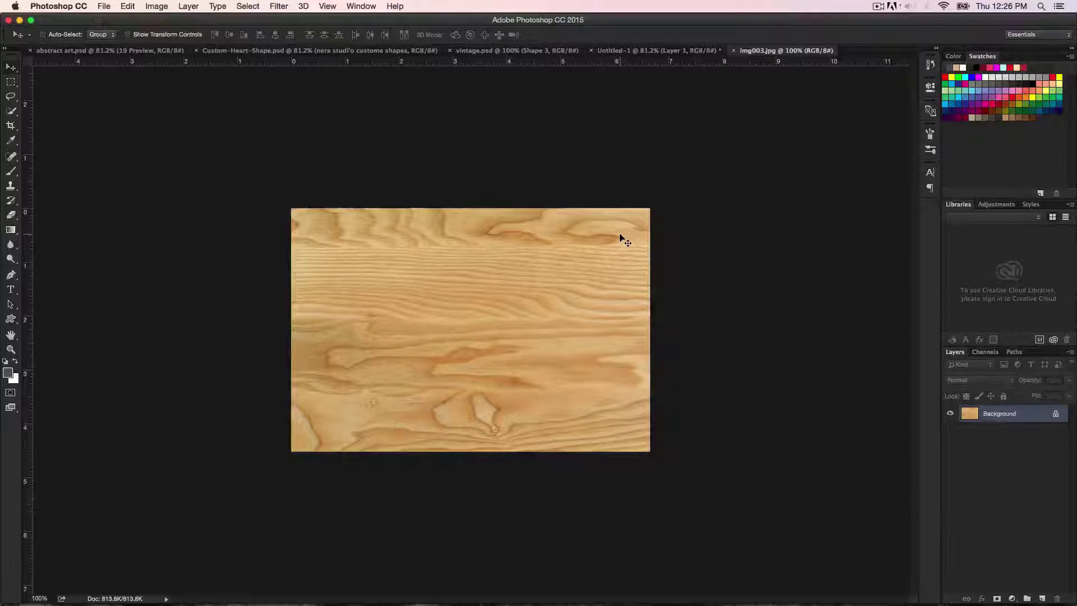
pyautogui.click(474, 51)
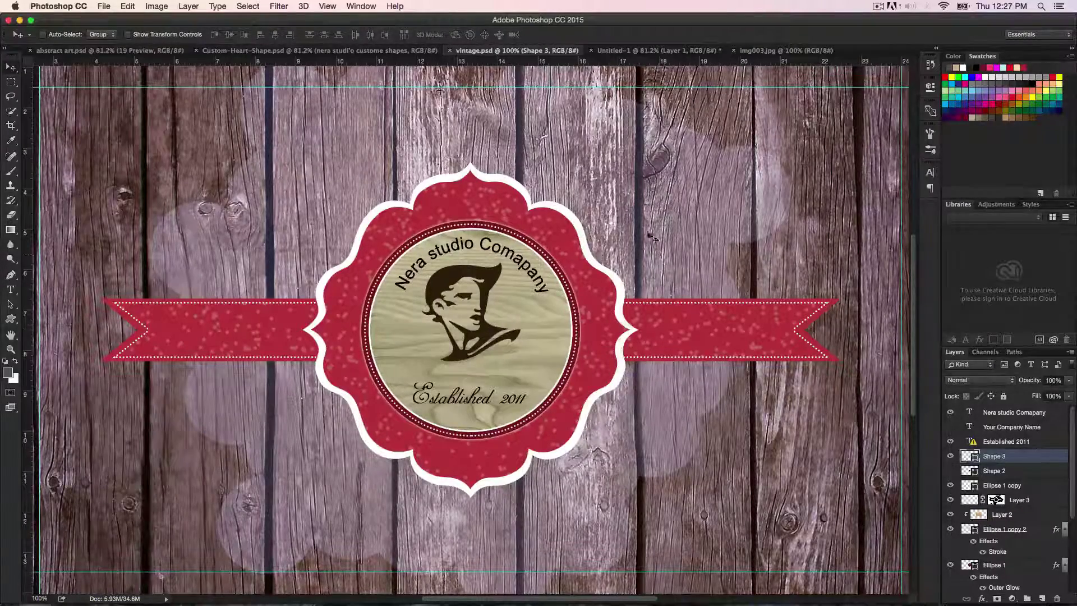
pyautogui.click(634, 51)
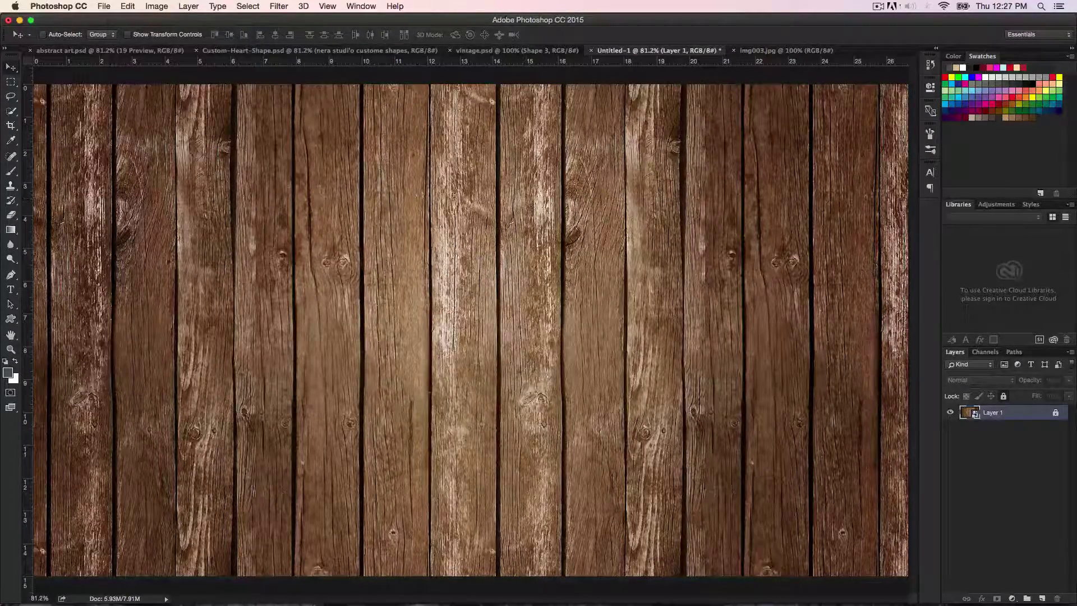
# Activate the Custom Shape tool and choose the solid scalloped badge shape for it.
pyautogui.press('u')
pyautogui.click(11, 319)
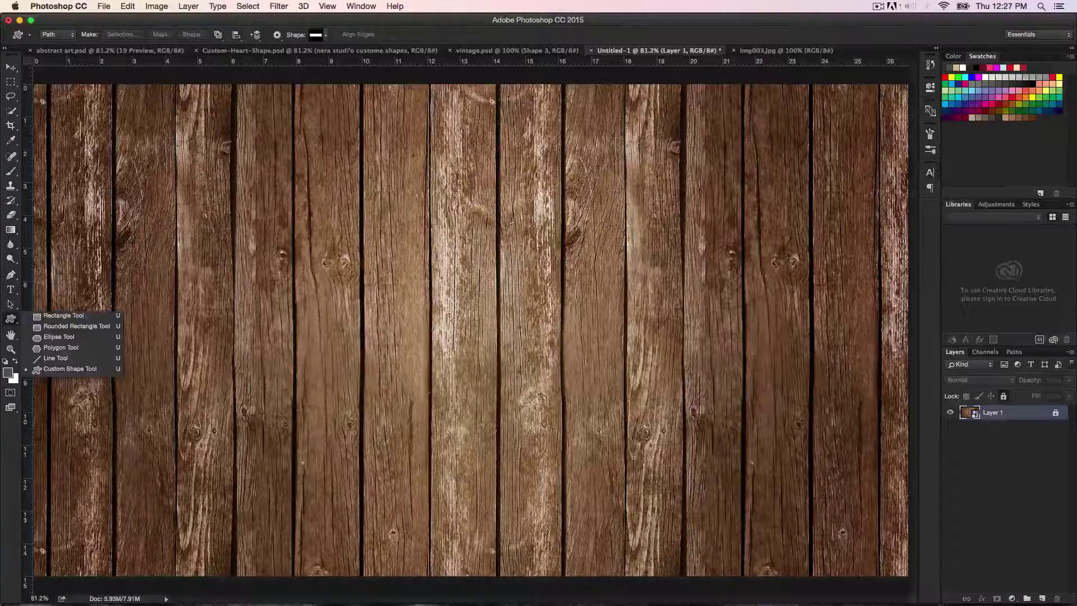
pyautogui.click(326, 36)
pyautogui.click(326, 36)
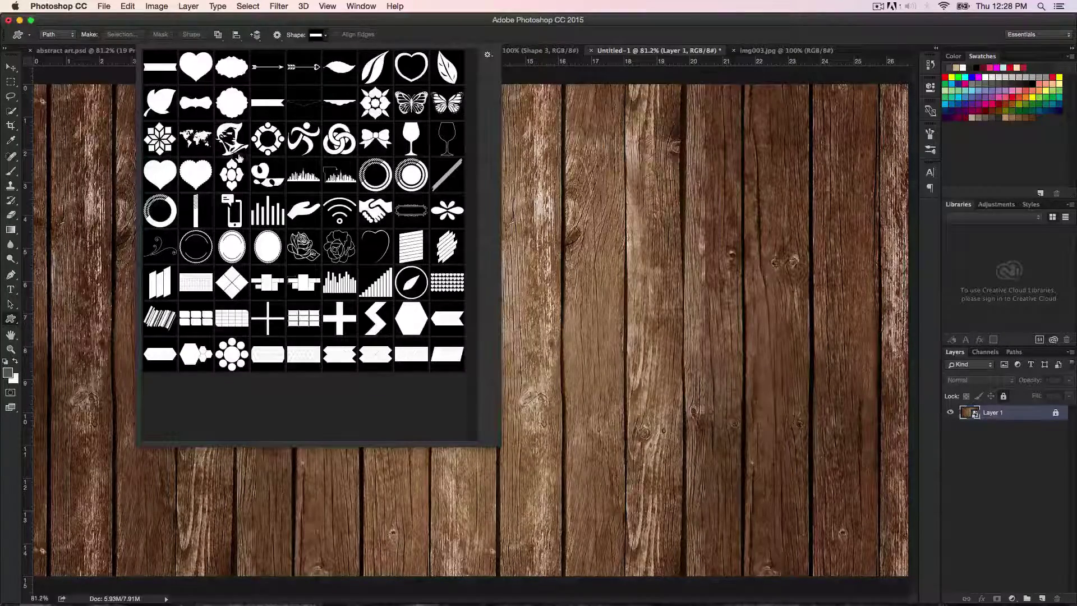
pyautogui.click(228, 103)
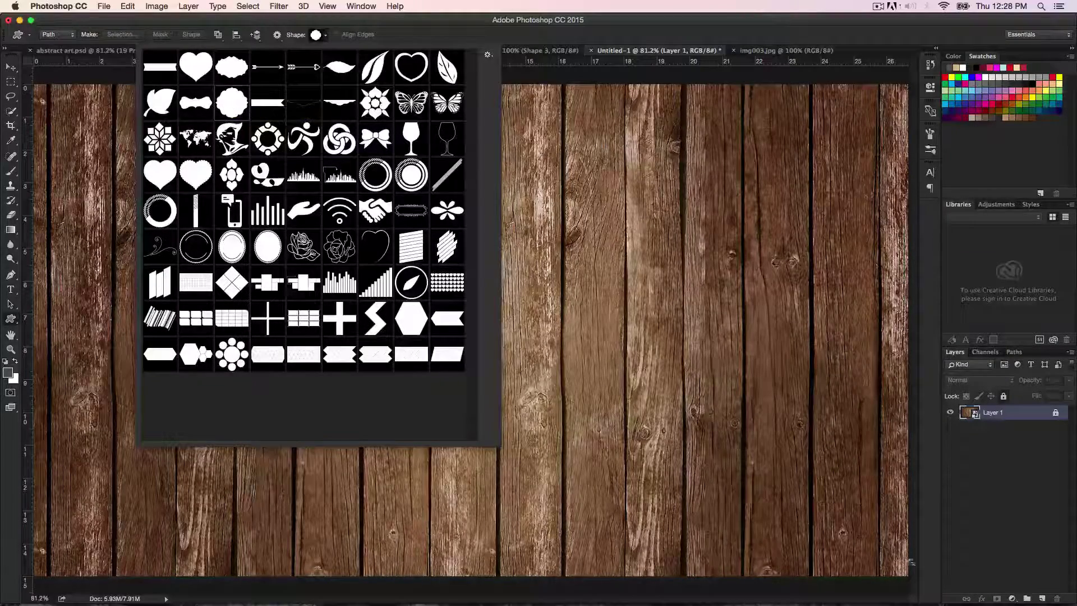
pyautogui.click(555, 323)
pyautogui.click(738, 278)
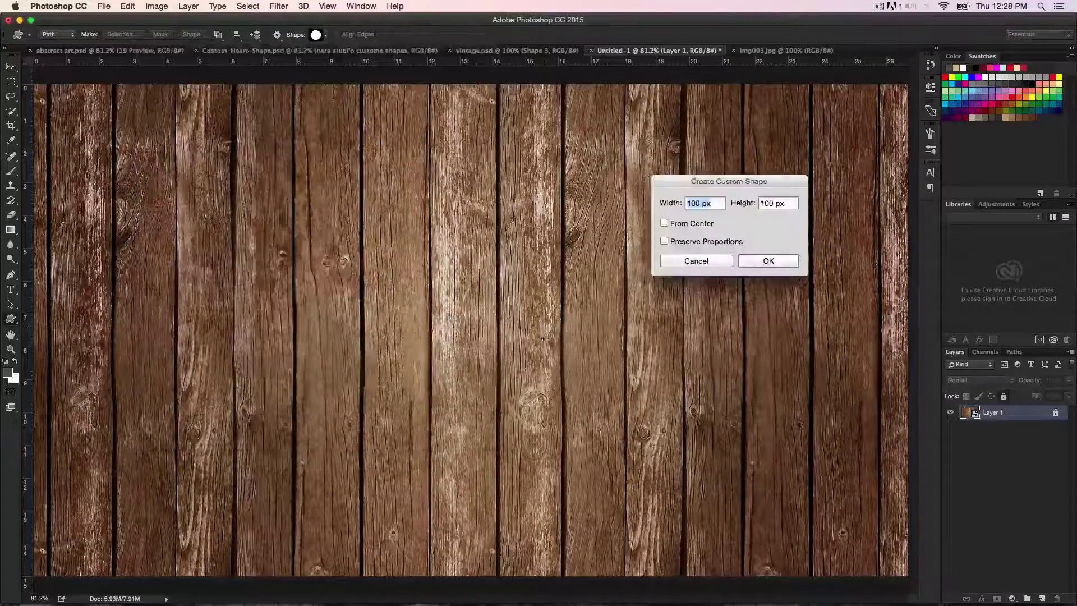
pyautogui.click(711, 264)
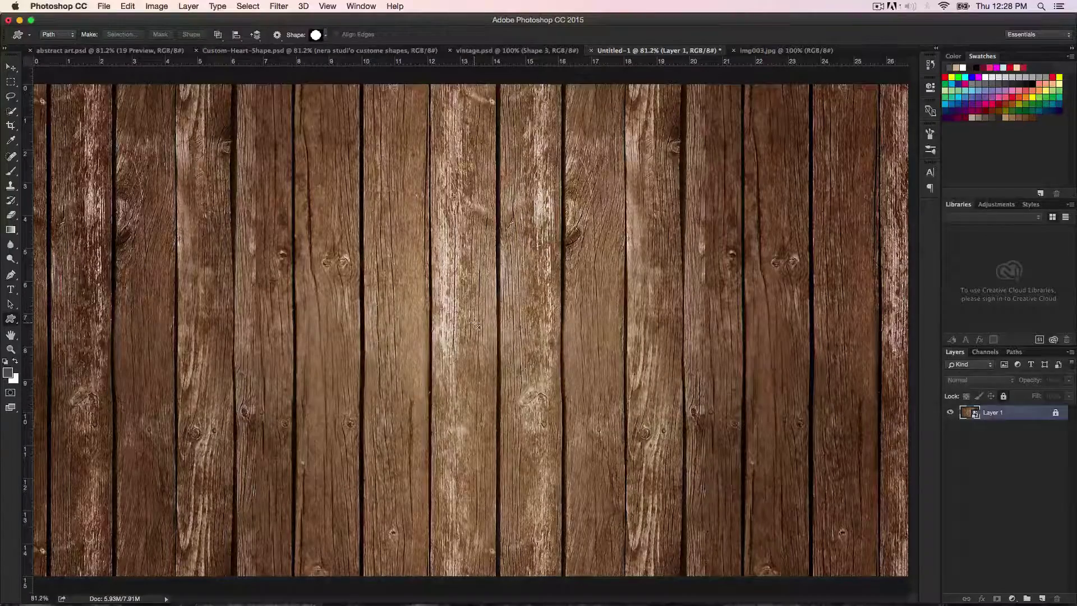
pyautogui.moveTo(475, 324); pyautogui.dragTo(701, 468)
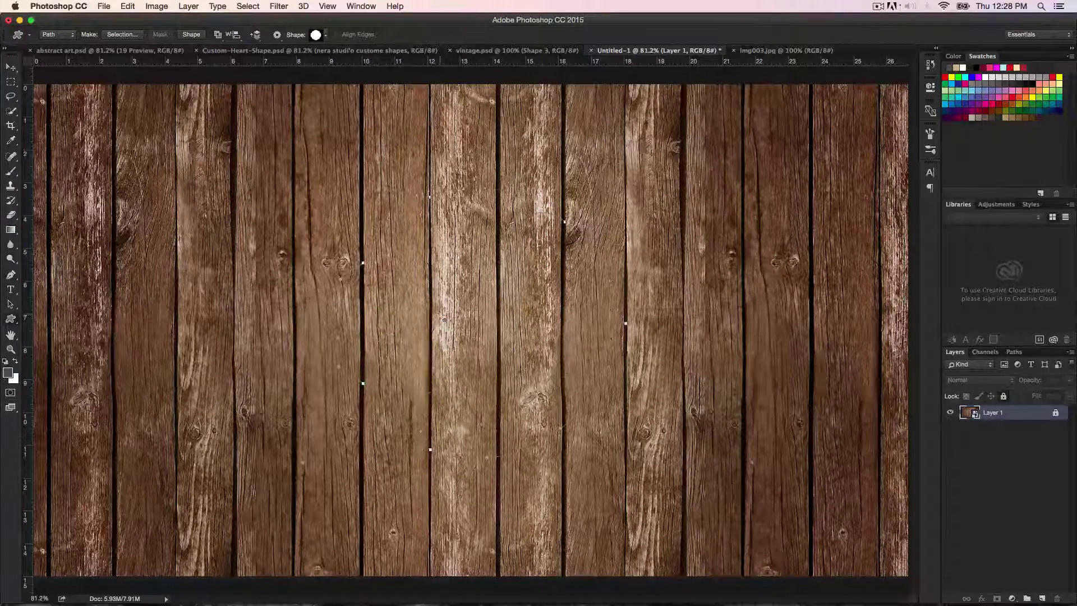
pyautogui.press('p')
pyautogui.click(55, 35)
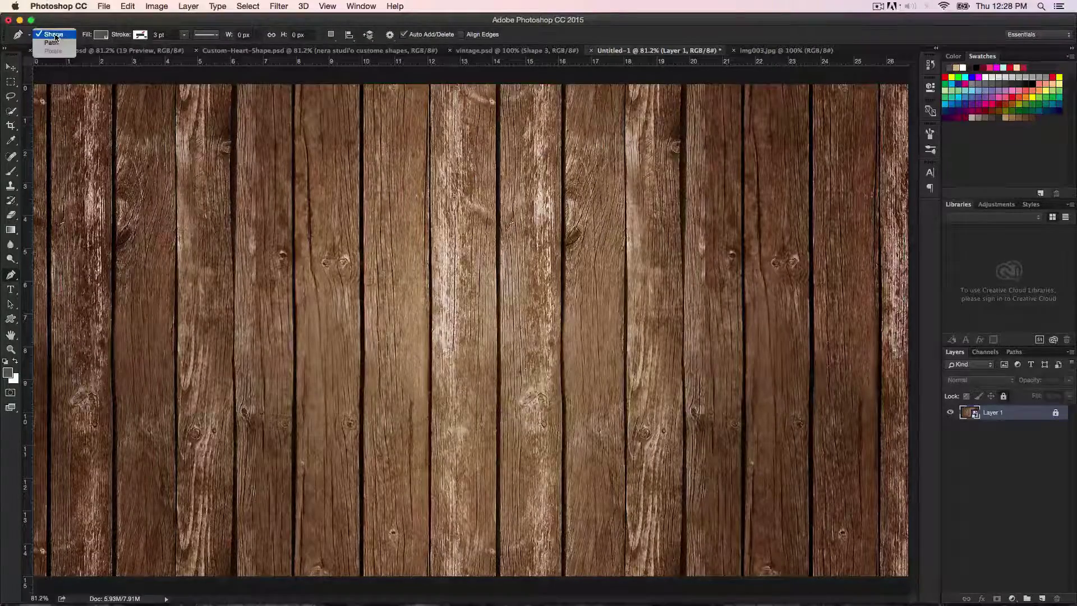
pyautogui.click(53, 42)
# Draw the scalloped badge in Shape mode at about 734 x 700 px, filled with a brown sampled from the wood.
pyautogui.press('u')
pyautogui.click(55, 33)
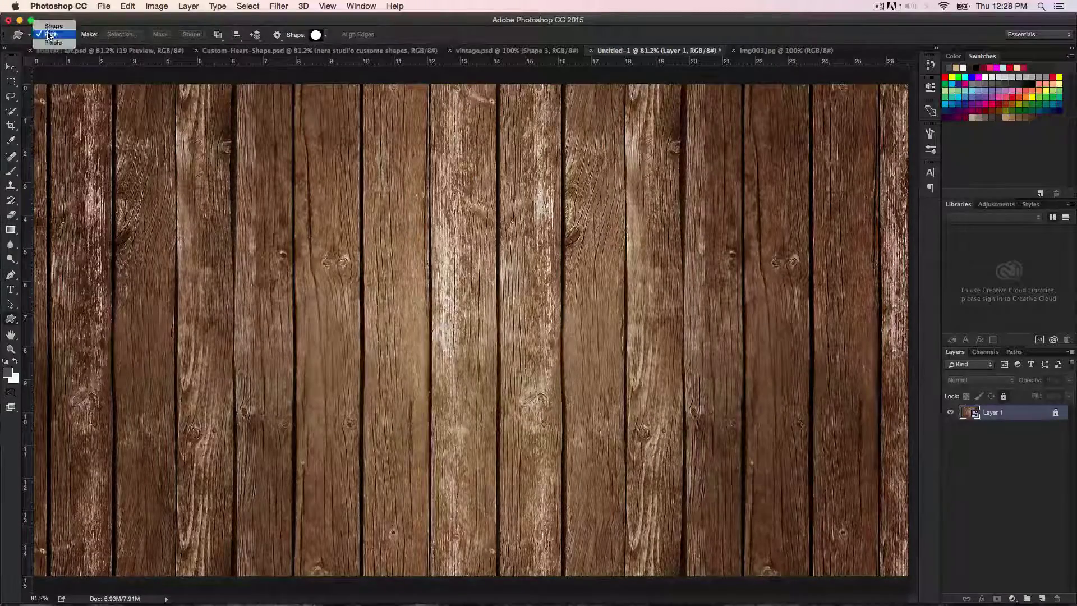
pyautogui.click(53, 26)
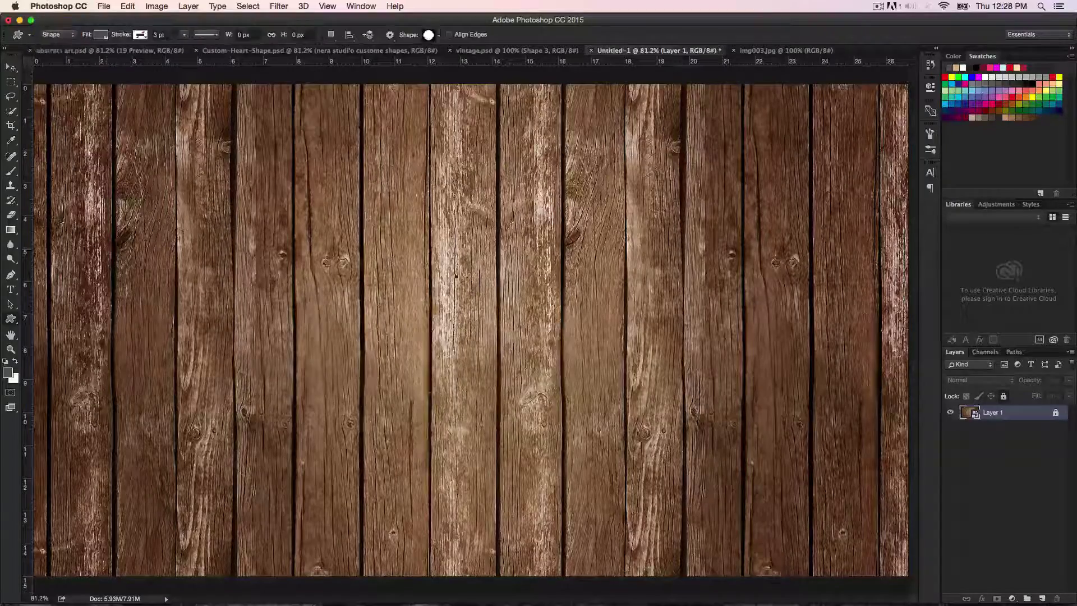
pyautogui.keyDown('alt'); pyautogui.click(443, 315); pyautogui.keyUp('alt')
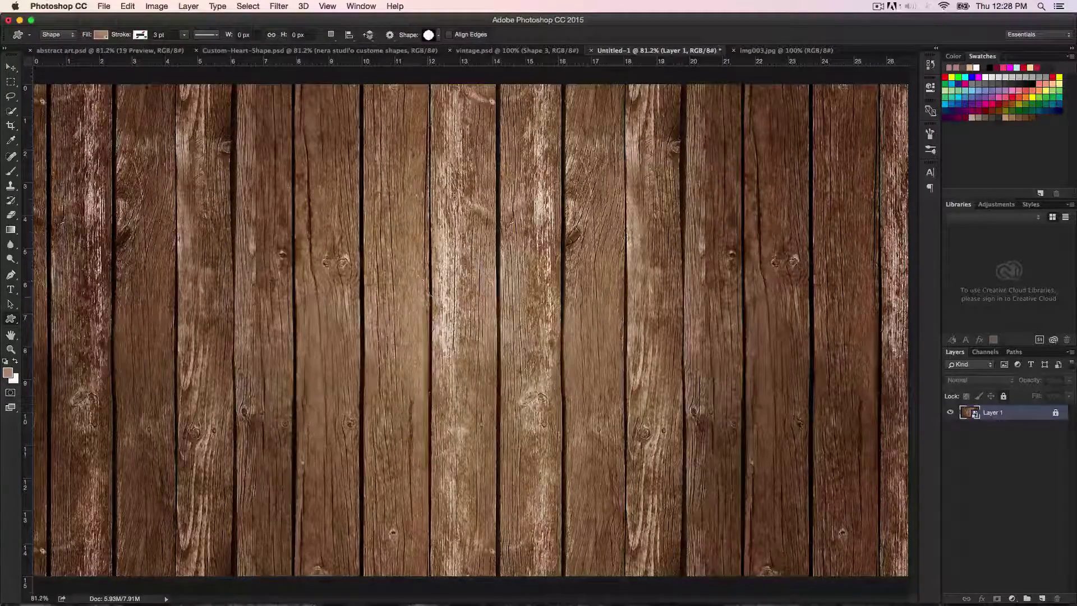
pyautogui.moveTo(418, 280); pyautogui.dragTo(567, 371)
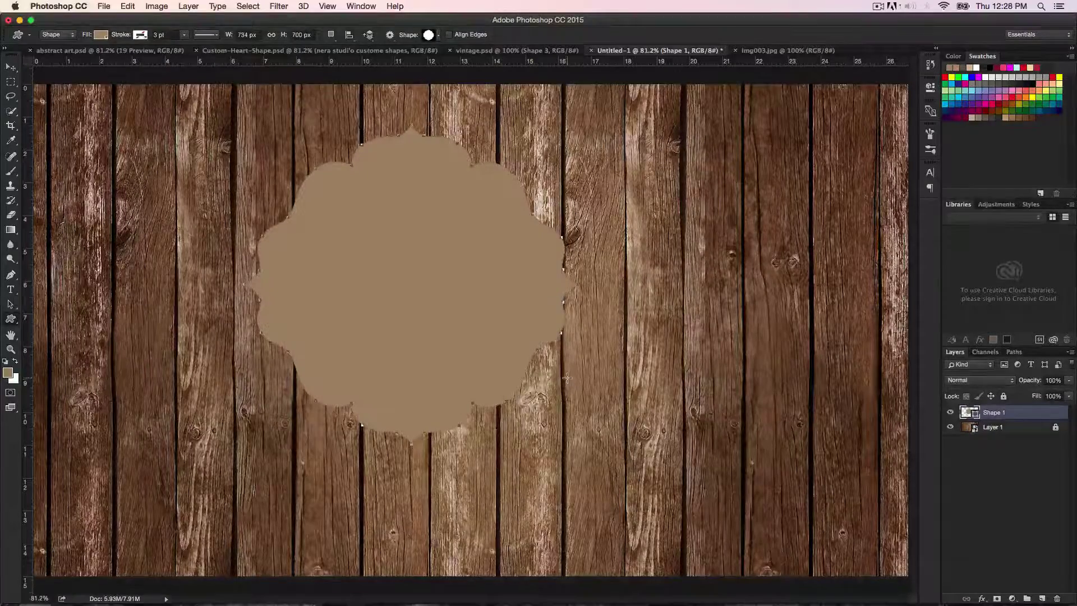
# Center the badge shape horizontally and vertically on the whole canvas, and clear the selection.
pyautogui.press('v')
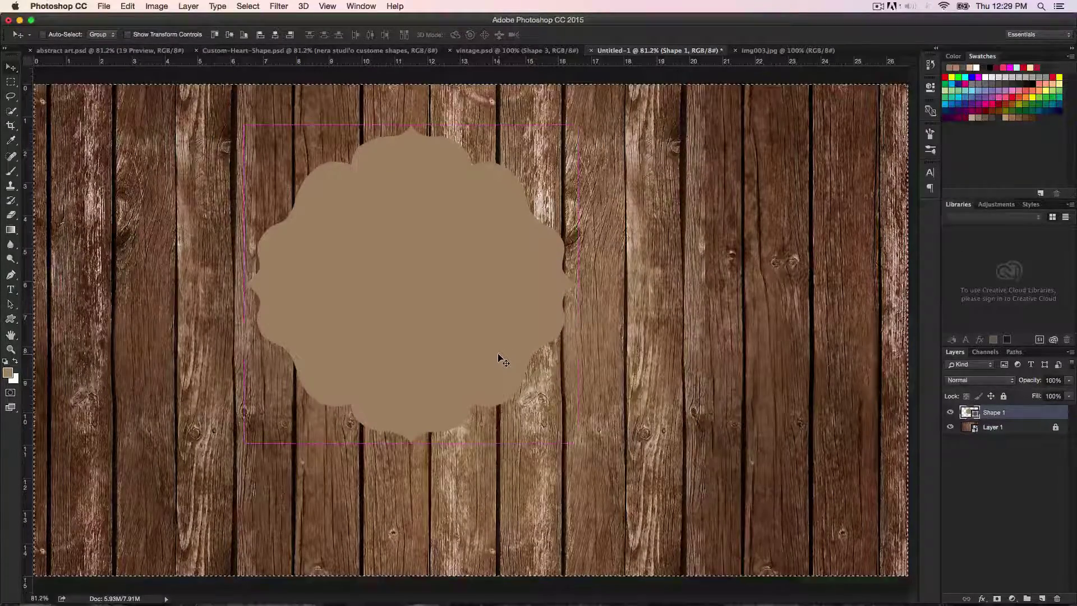
pyautogui.press('super+a')
pyautogui.click(275, 36)
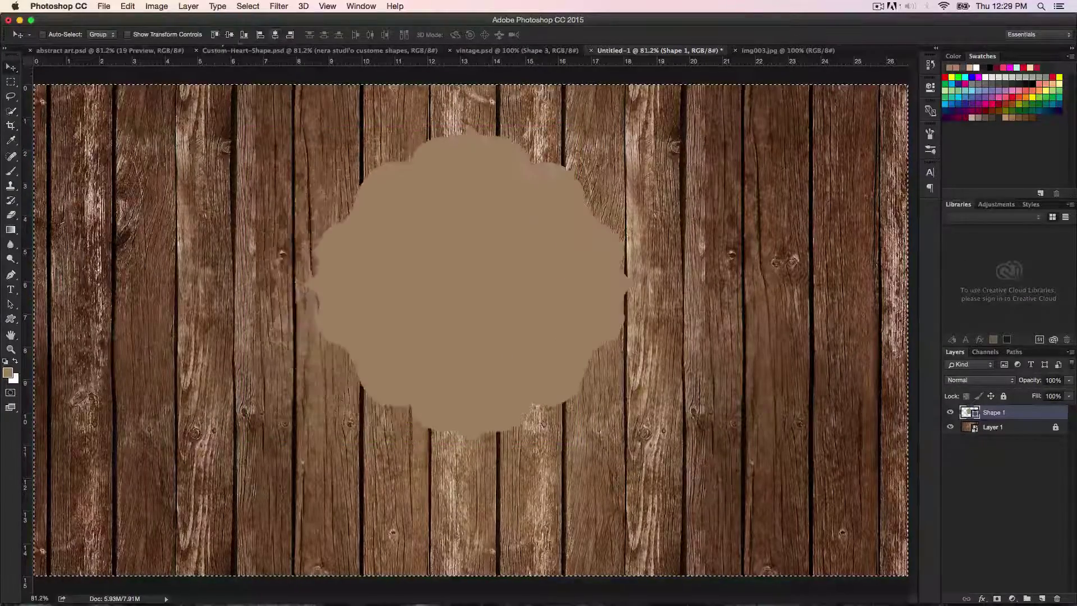
pyautogui.click(230, 34)
pyautogui.click(43, 34)
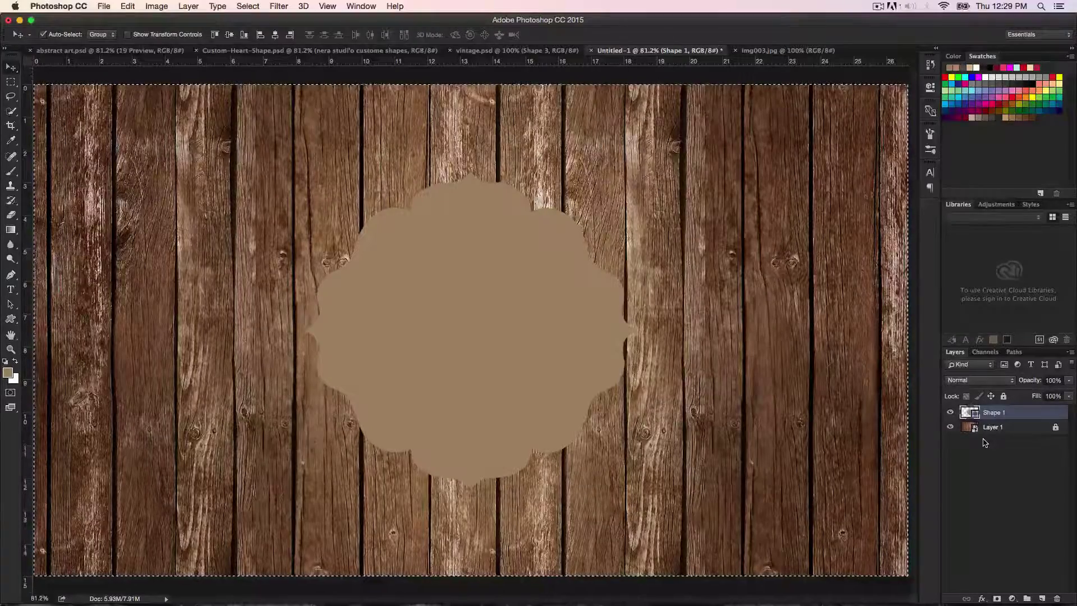
pyautogui.press('super+d')
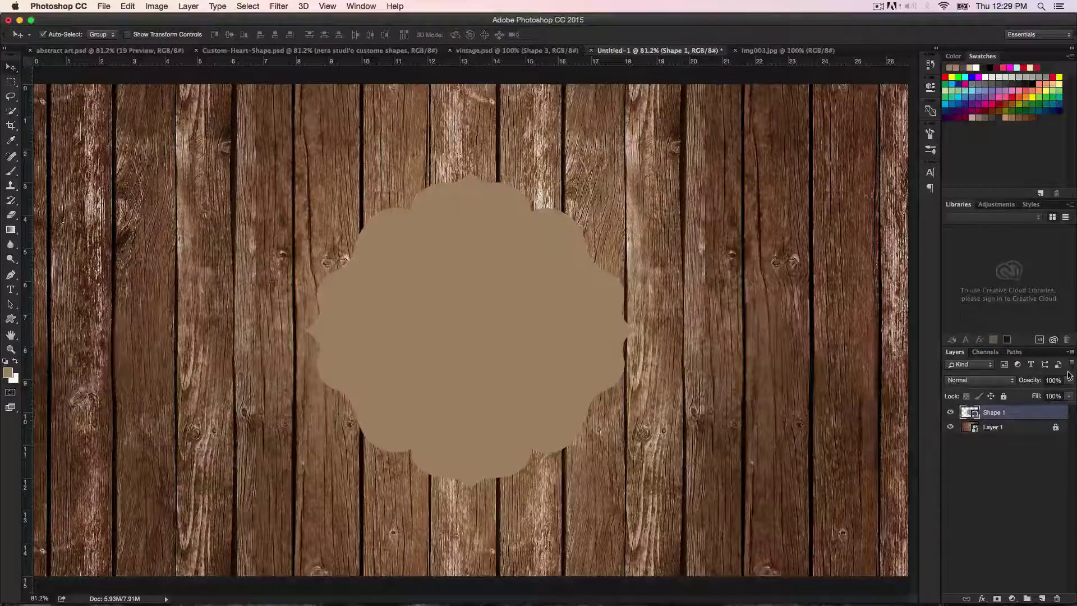
# Duplicate the badge shape layer and draw a circle about 390 px in diameter near the badge's center with the Ellipse tool.
pyautogui.press('super+j')
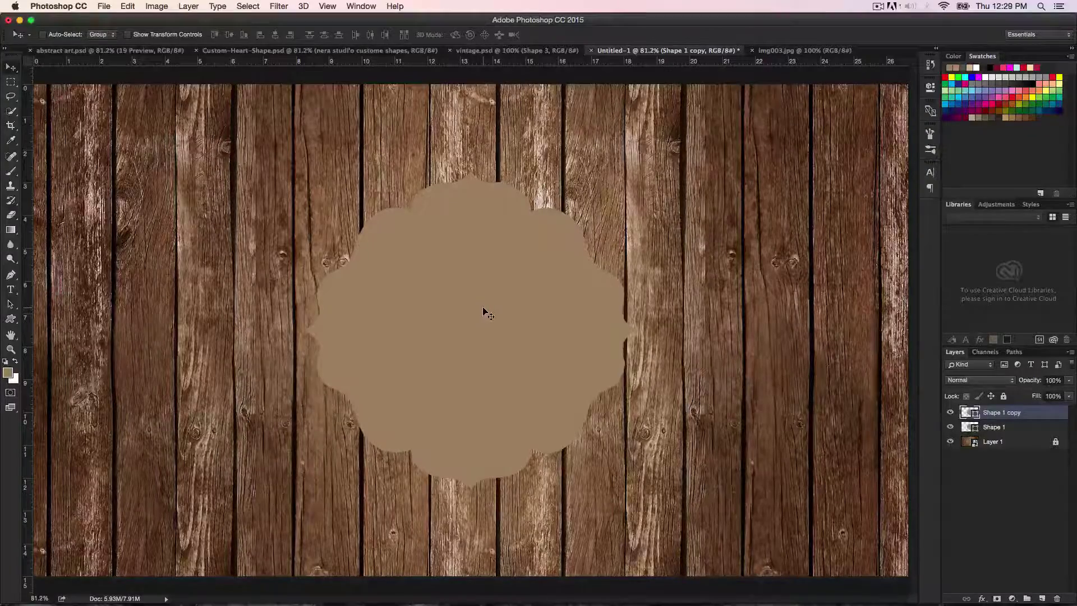
pyautogui.press('u')
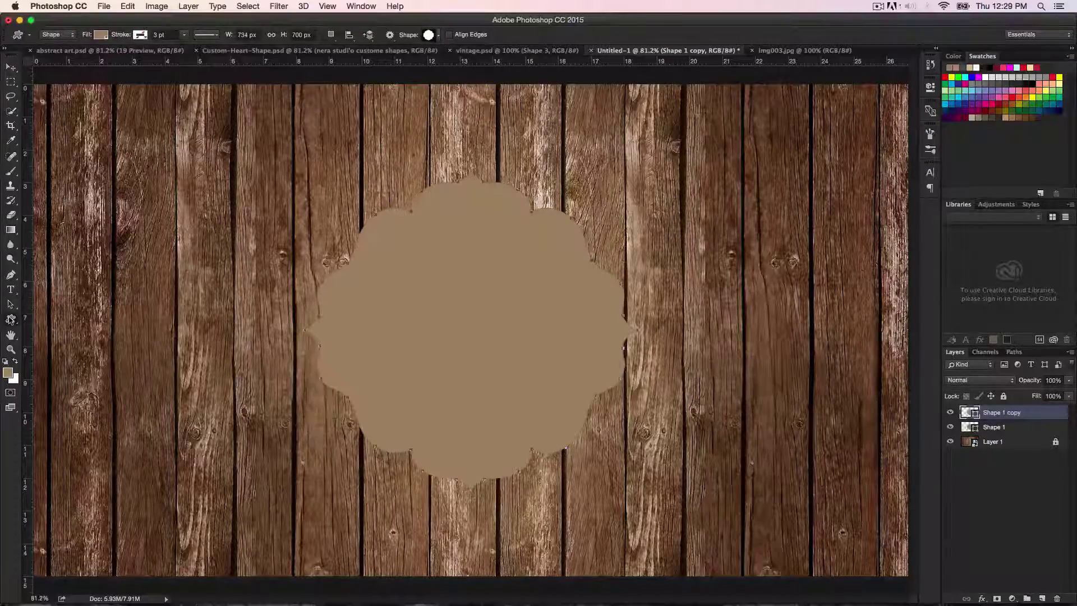
pyautogui.click(10, 319)
pyautogui.click(65, 342)
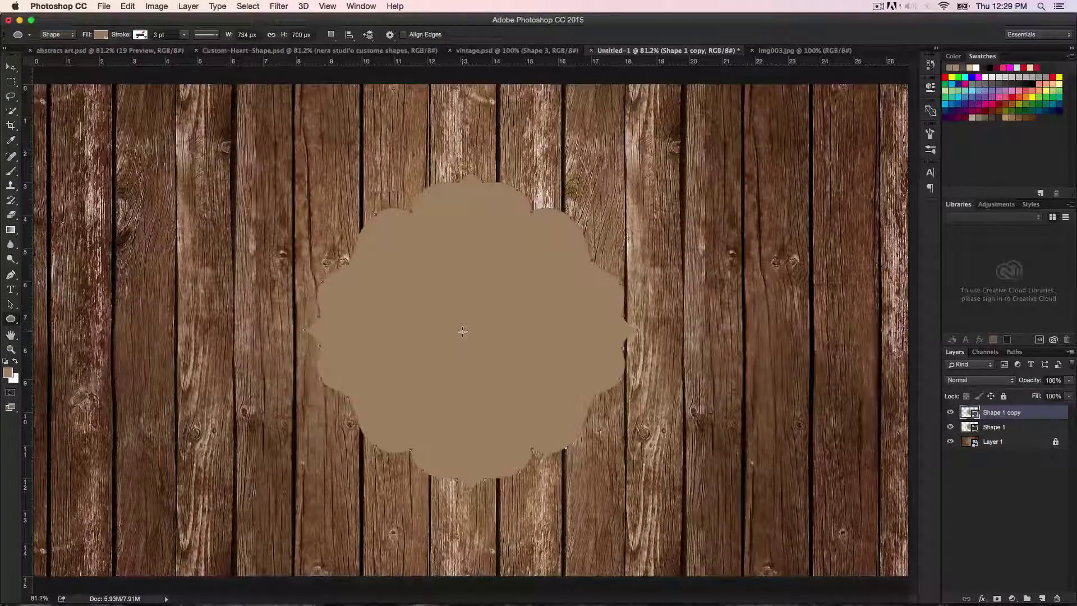
pyautogui.moveTo(462, 331); pyautogui.dragTo(556, 420)
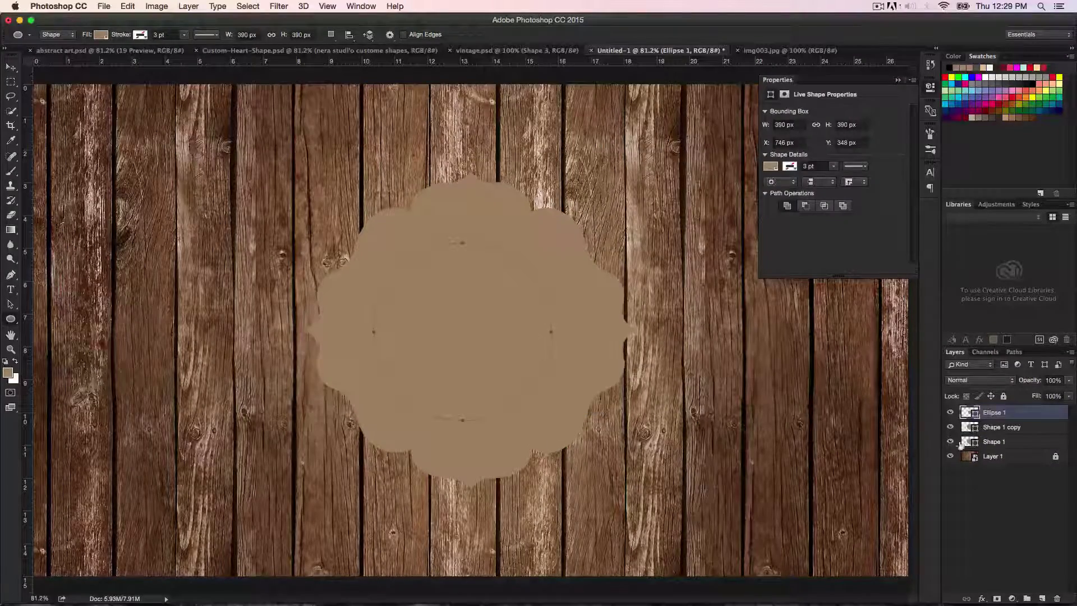
# Change the circle's fill color to purple, a66aa5.
pyautogui.doubleClick(976, 415)
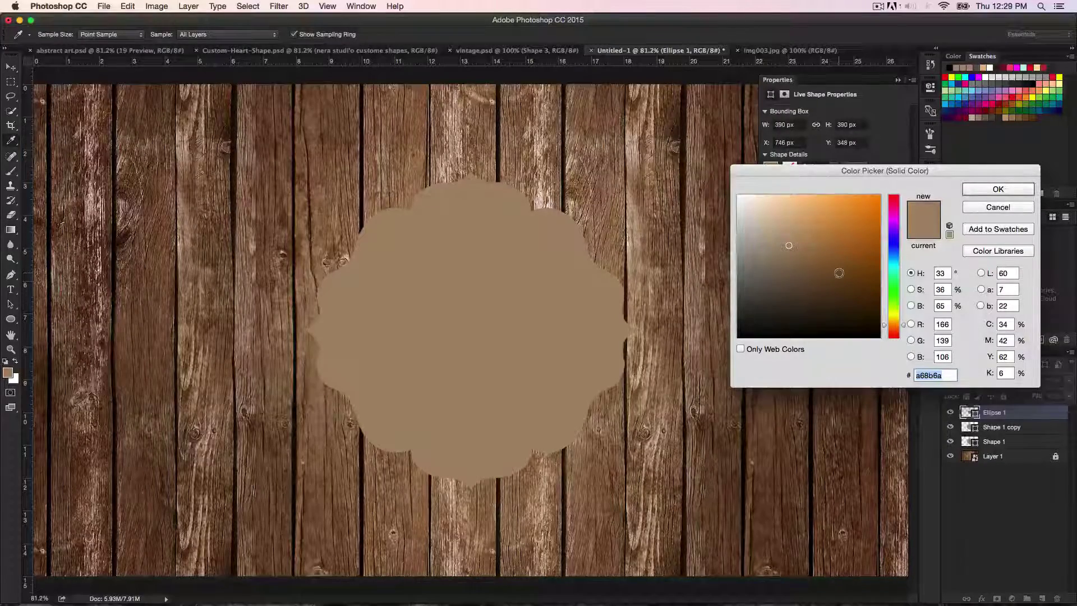
pyautogui.click(893, 218)
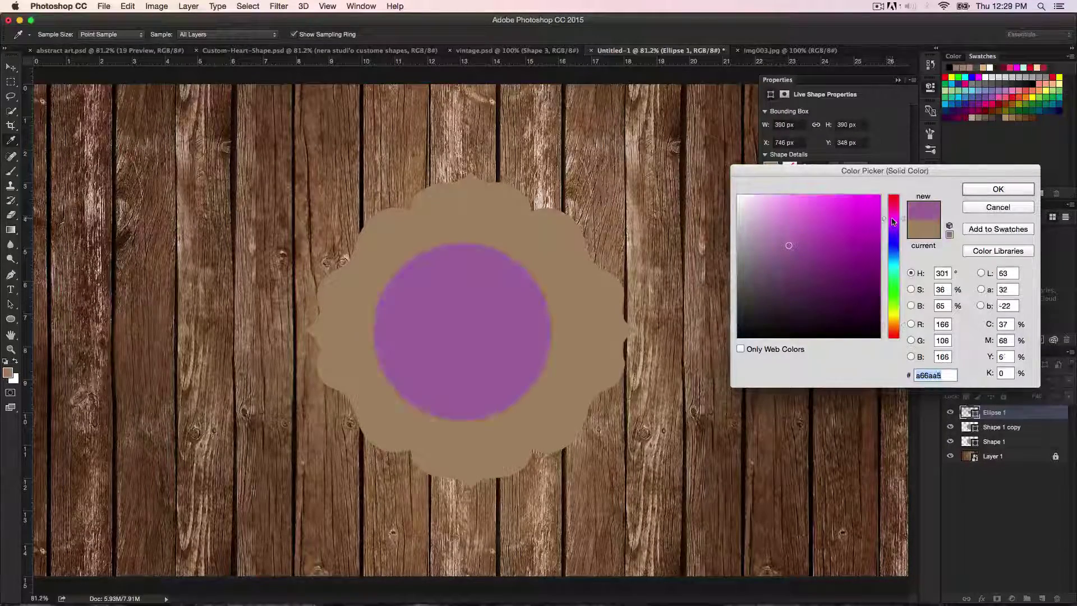
pyautogui.click(985, 191)
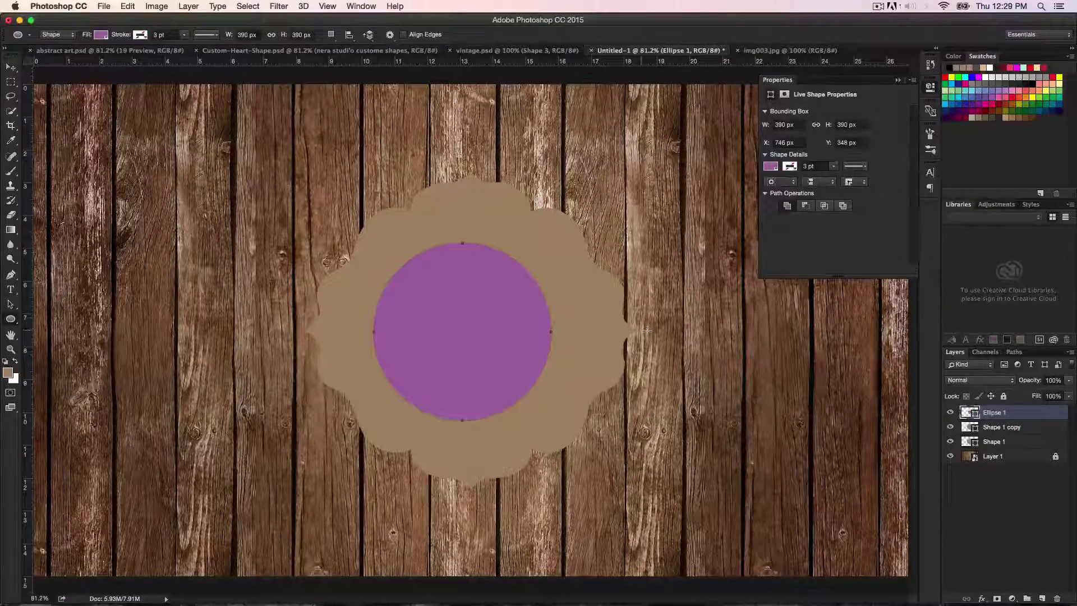
# Center the purple circle horizontally and vertically on the whole canvas, and clear the selection.
pyautogui.press('v')
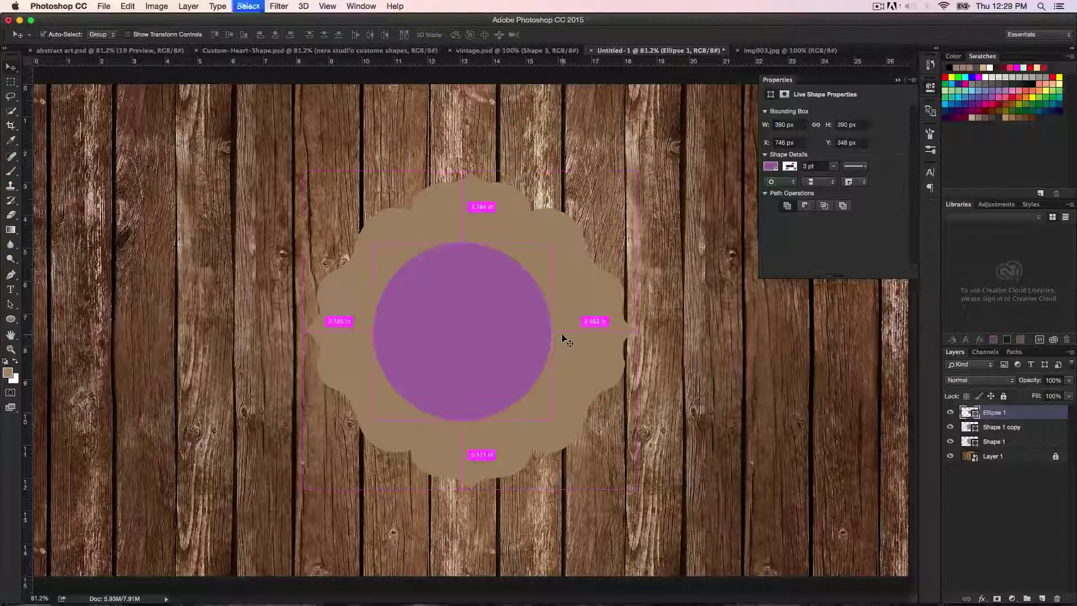
pyautogui.press('super+a')
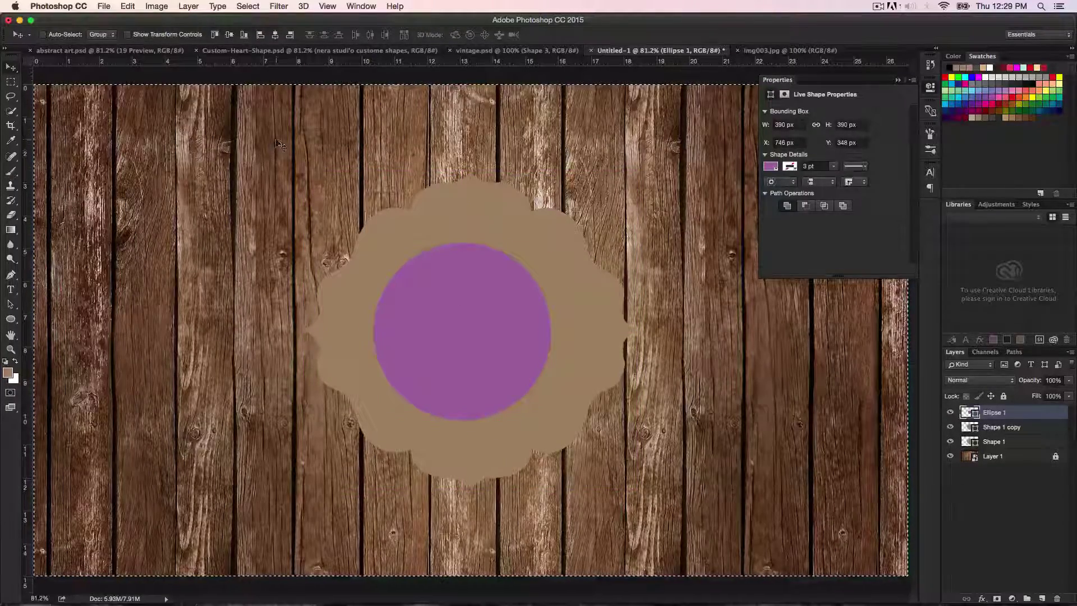
pyautogui.click(231, 35)
pyautogui.click(230, 35)
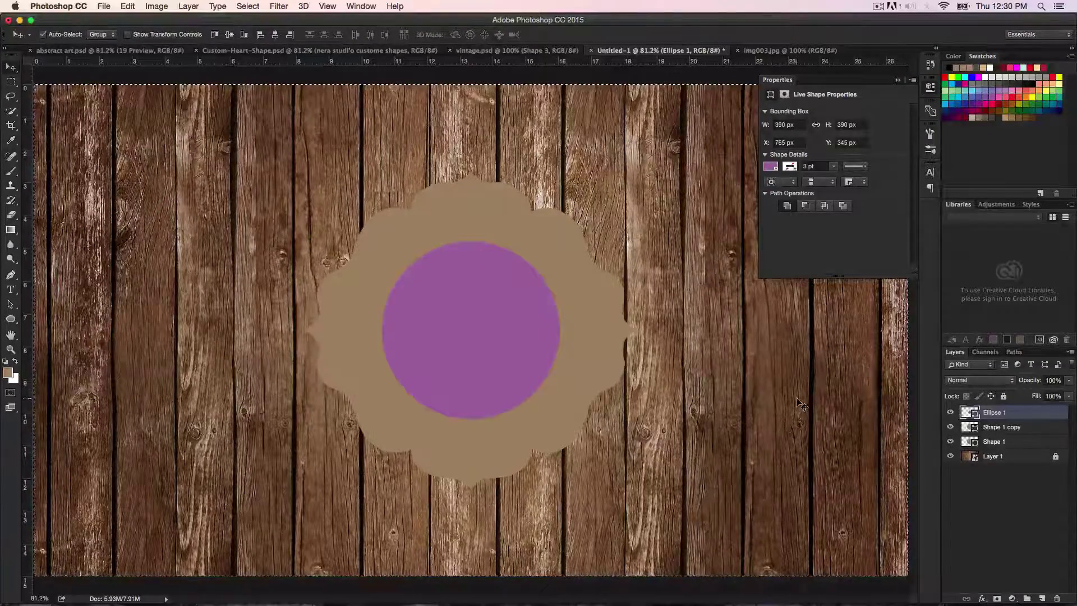
pyautogui.hotkey('ctrl', 'd')
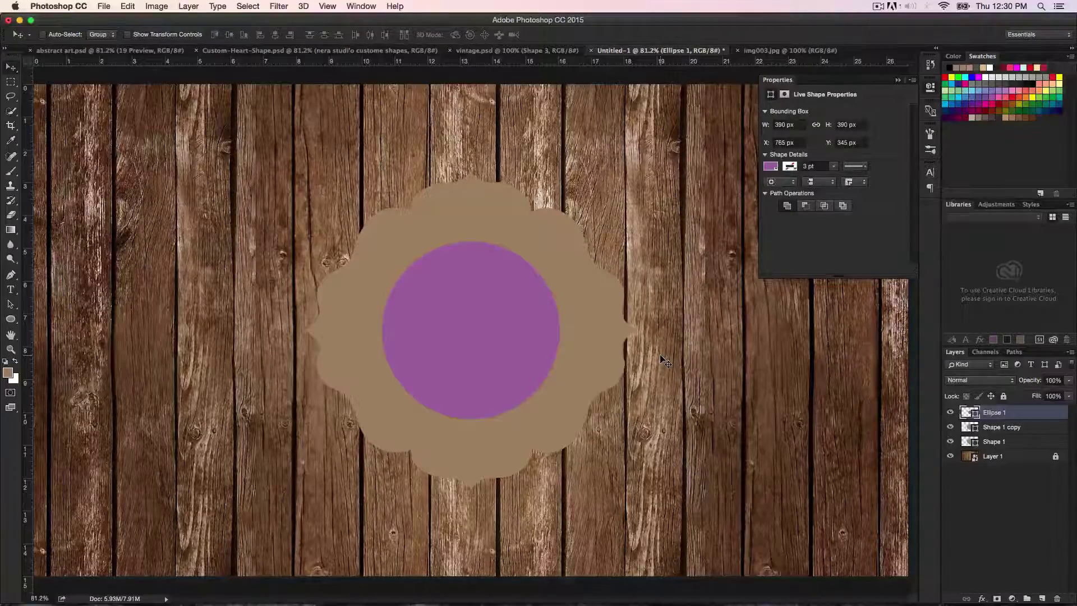
# Enlarge the purple circle from its center to about 454 px in diameter and duplicate its layer twice.
pyautogui.hotkey('ctrl', 't')
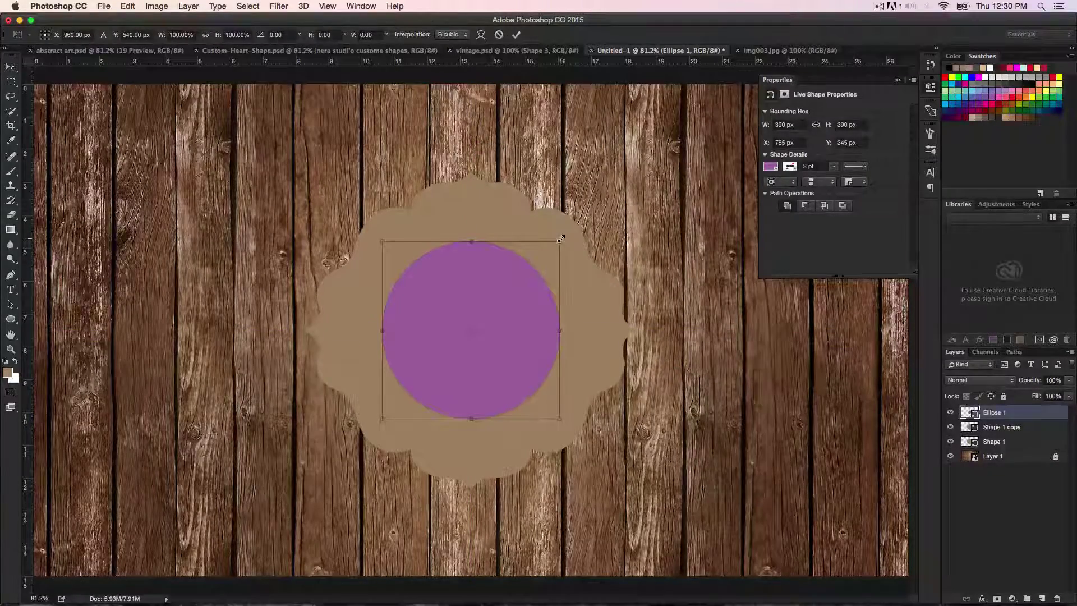
pyautogui.moveTo(561, 239); pyautogui.dragTo(581, 229)
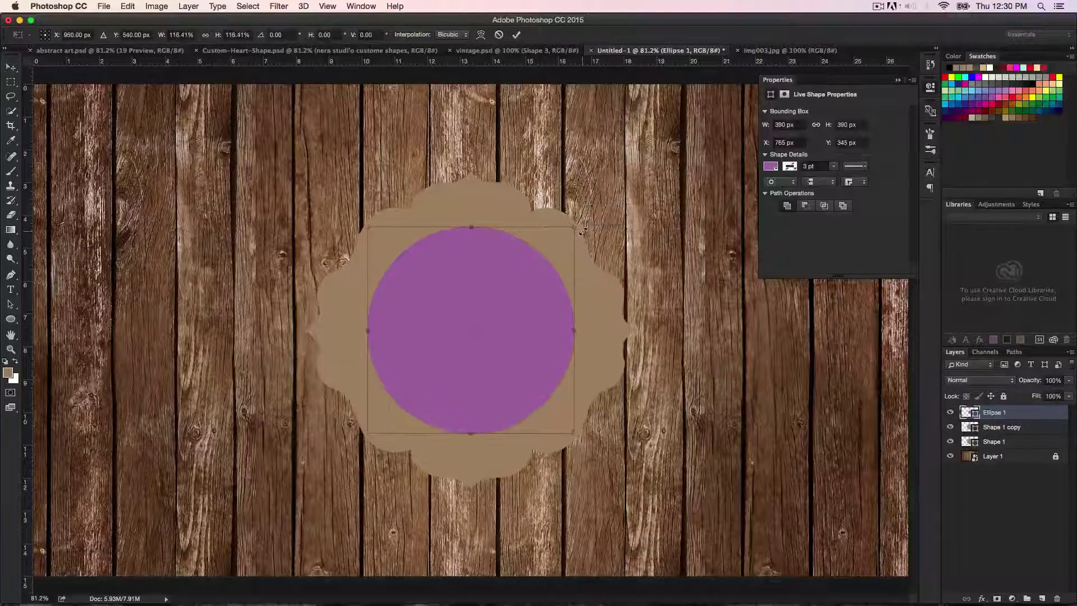
pyautogui.press('Return')
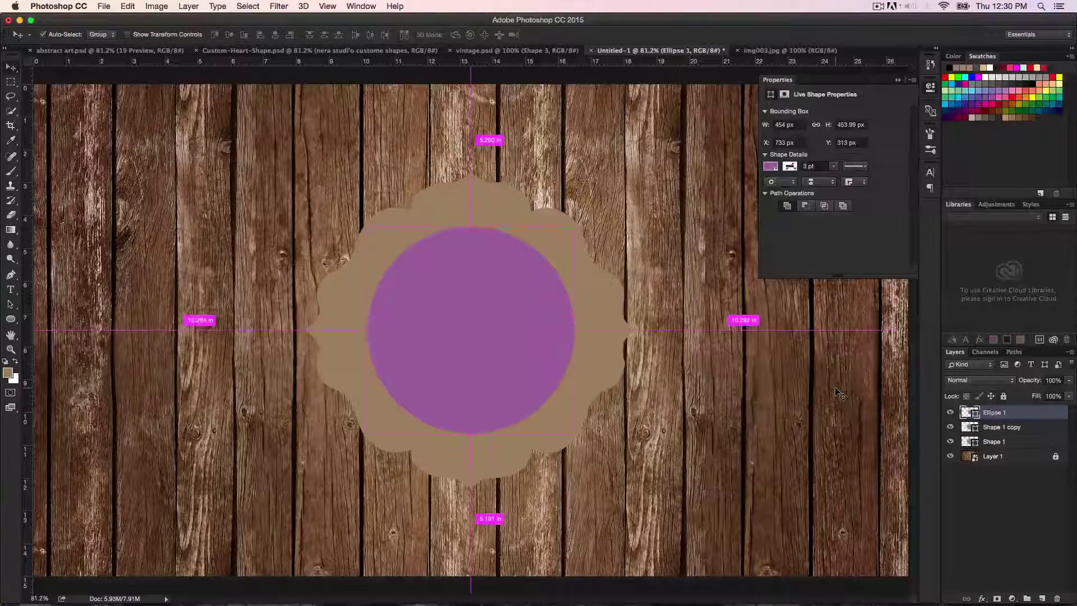
pyautogui.press('super+j')
pyautogui.press('super+j')
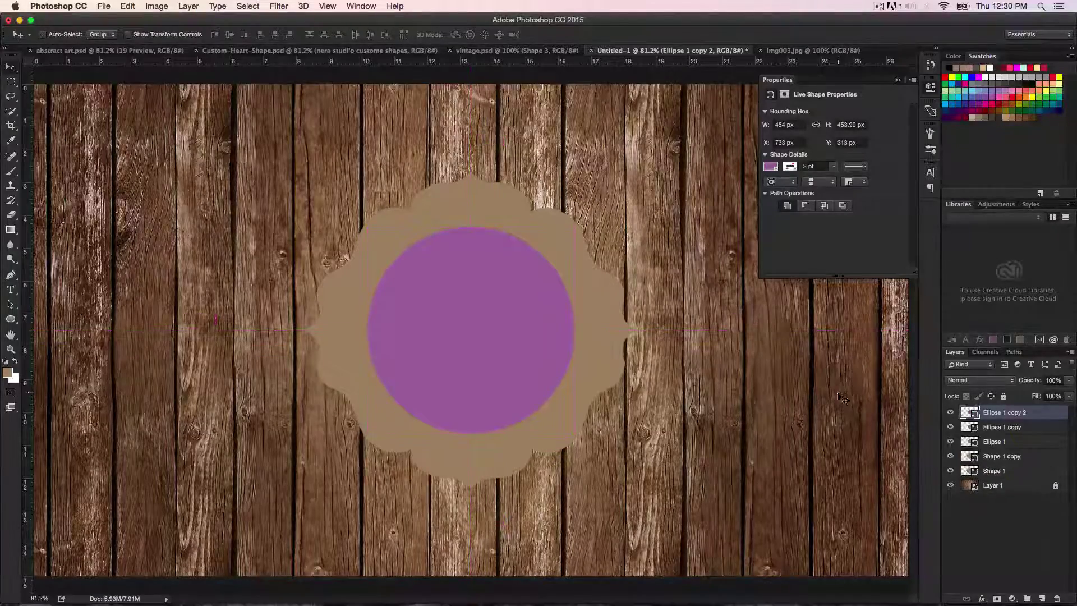
# Recolor the topmost circle copy green, 74a66a, and the circle copy beneath it muted red, a66d6a.
pyautogui.doubleClick(970, 415)
pyautogui.click(895, 304)
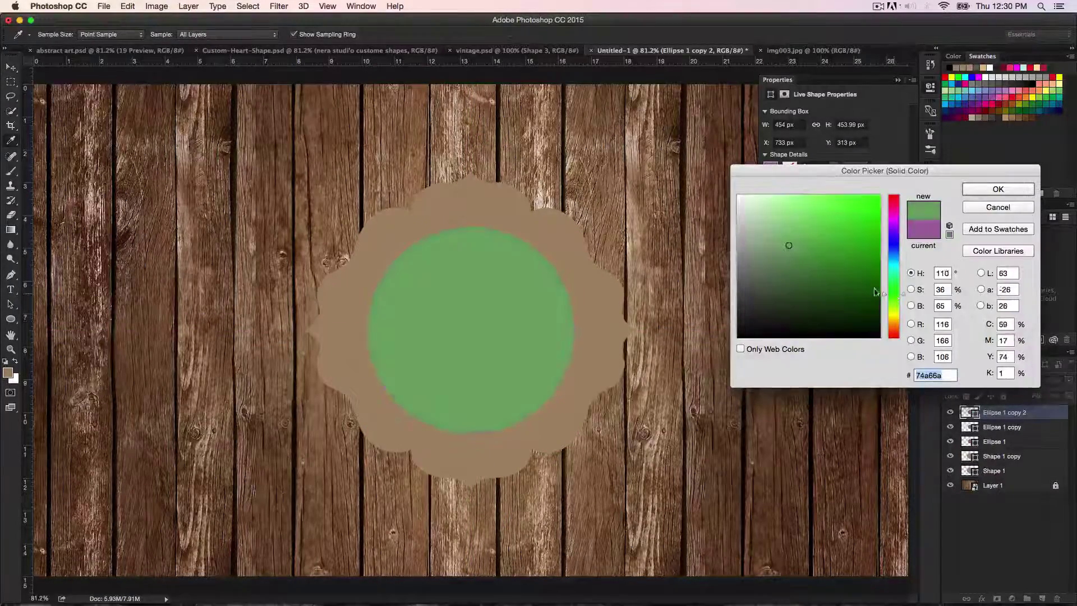
pyautogui.click(976, 190)
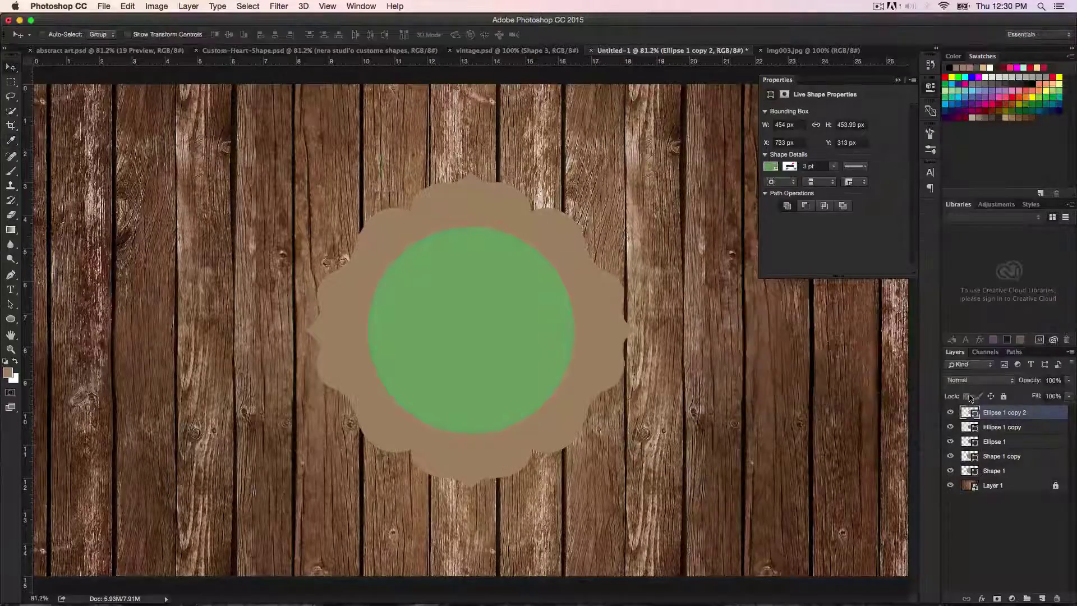
pyautogui.doubleClick(970, 426)
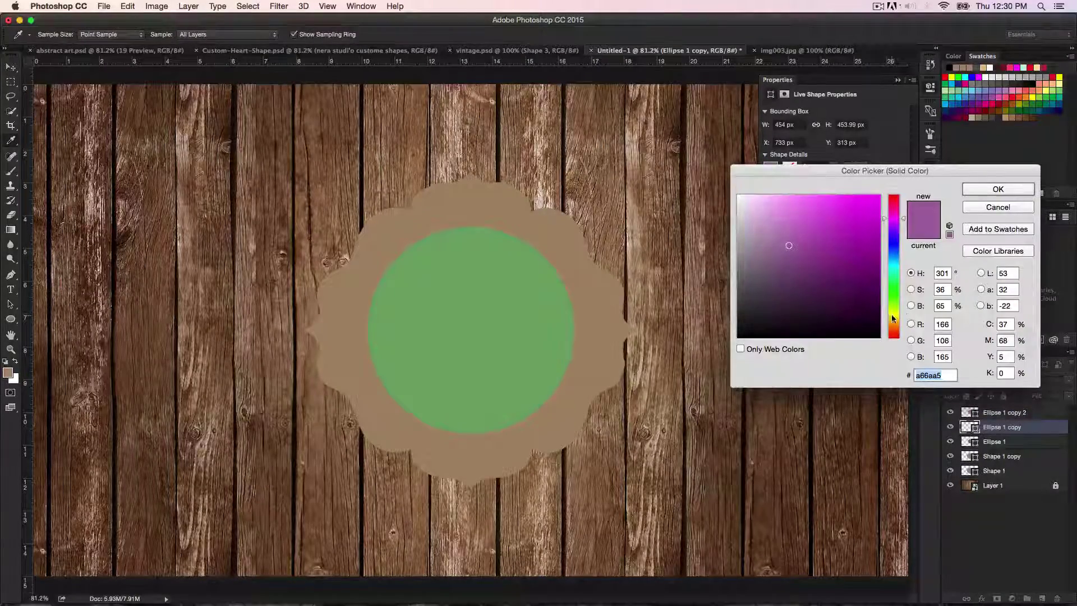
pyautogui.click(894, 337)
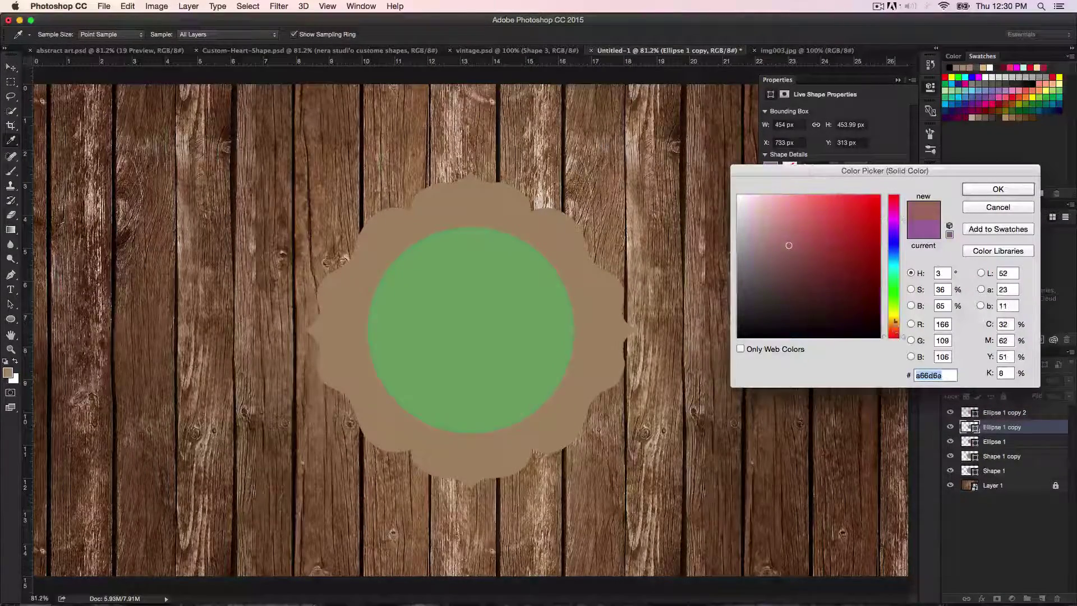
pyautogui.click(989, 192)
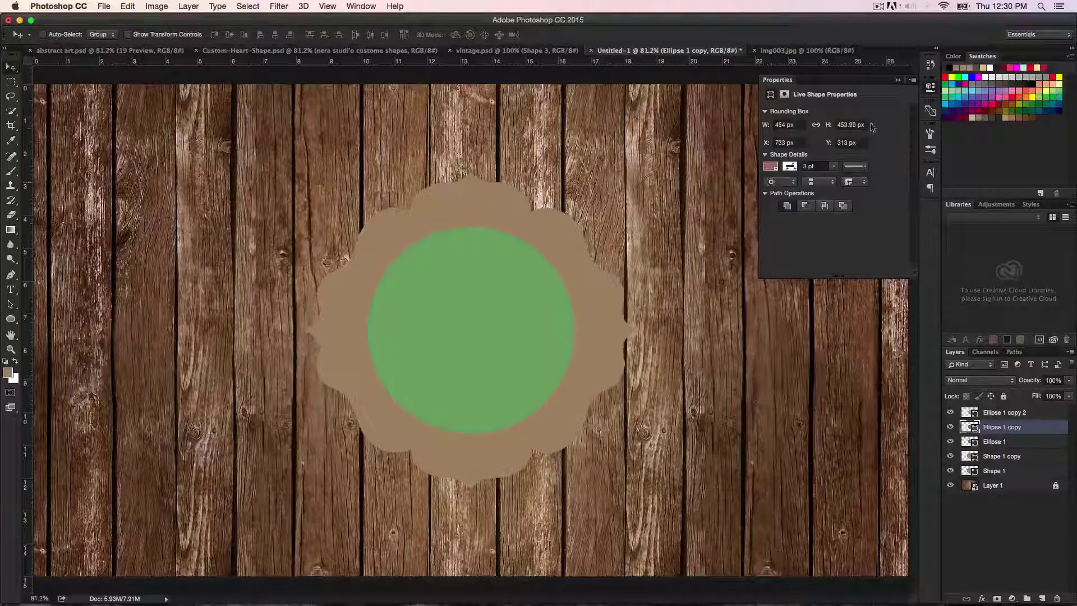
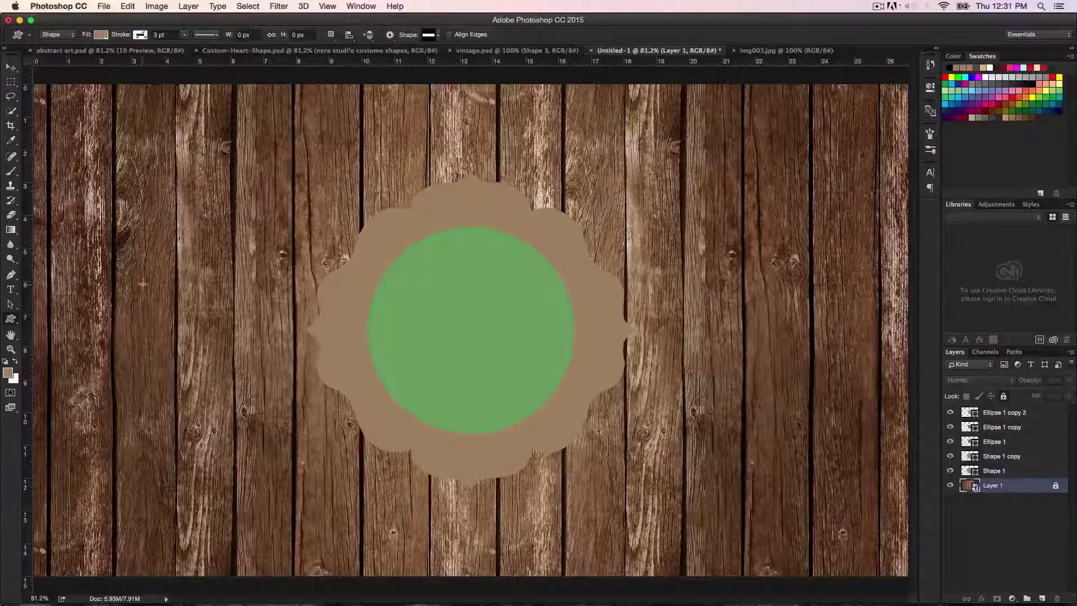
# Draw a ribbon banner about 1550 by 99 px behind the badge and center it on the whole canvas.
pyautogui.moveTo(130, 271); pyautogui.dragTo(836, 317)
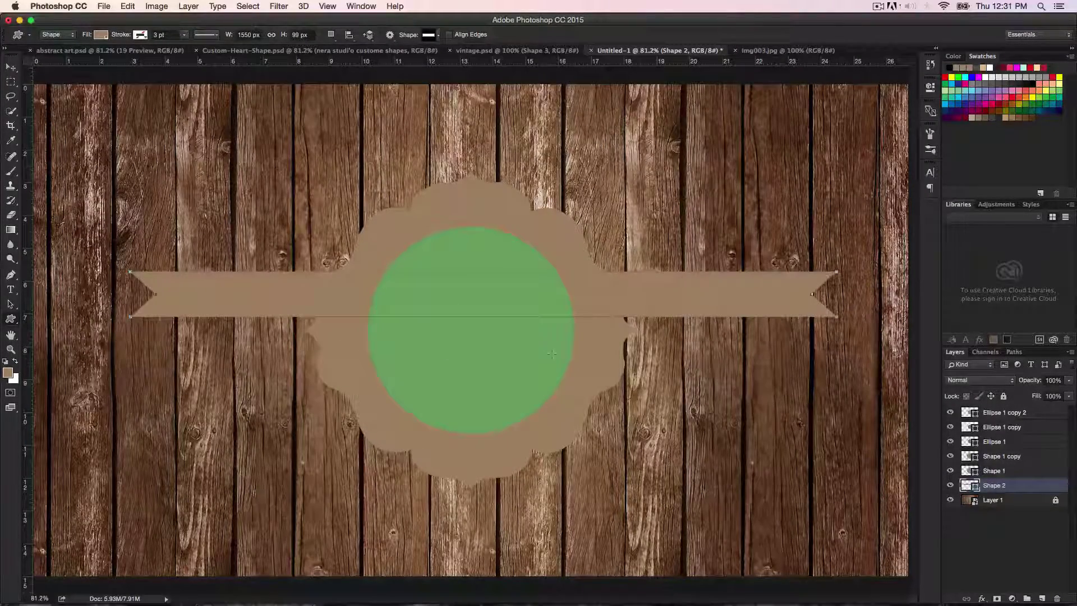
pyautogui.press('v')
pyautogui.press('super')
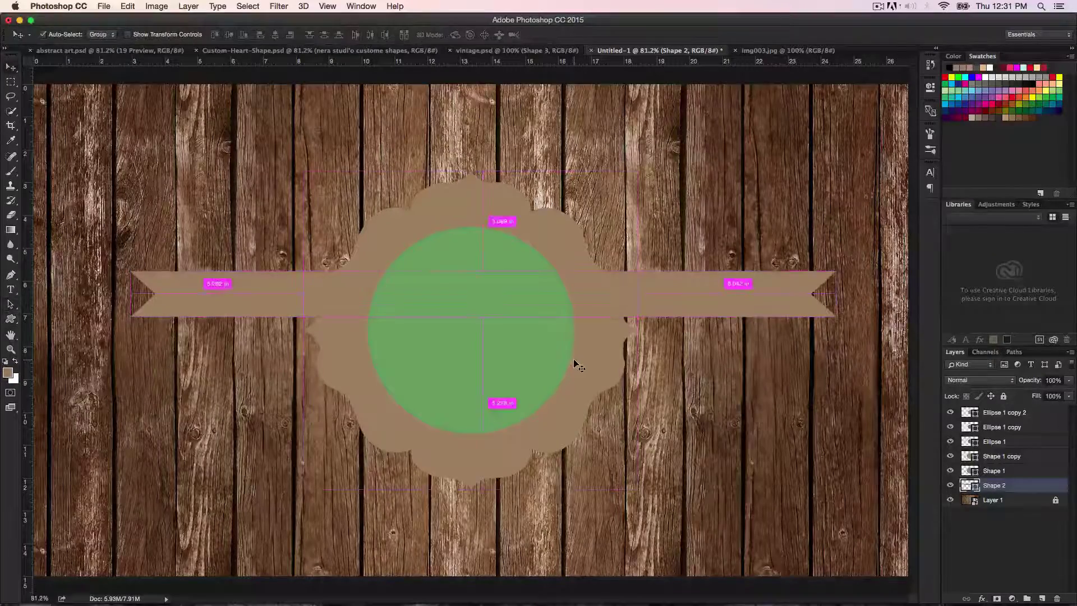
pyautogui.press('super+a')
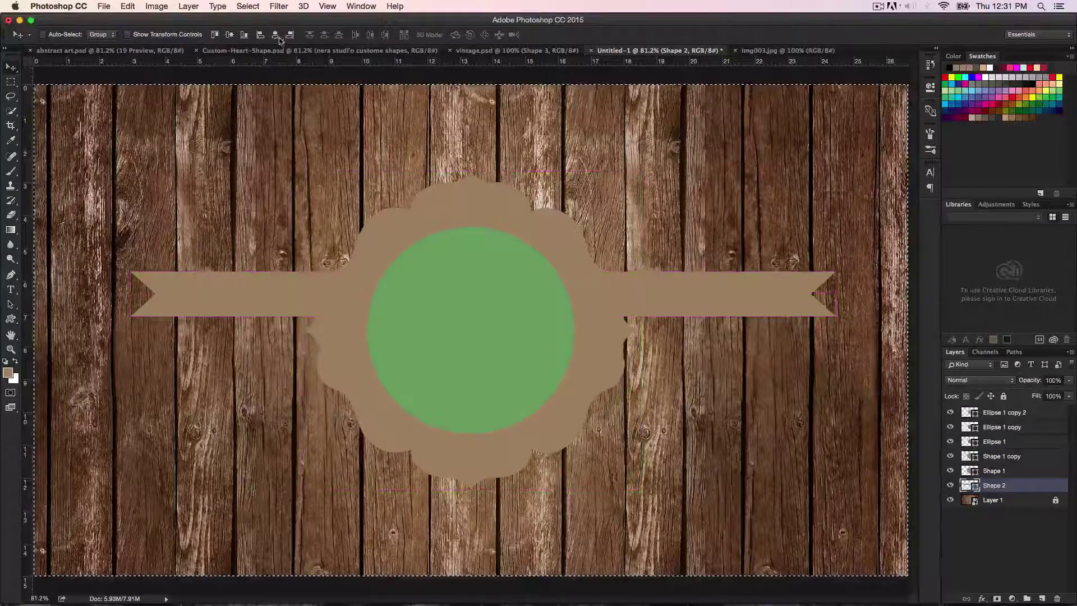
pyautogui.click(275, 34)
pyautogui.click(228, 34)
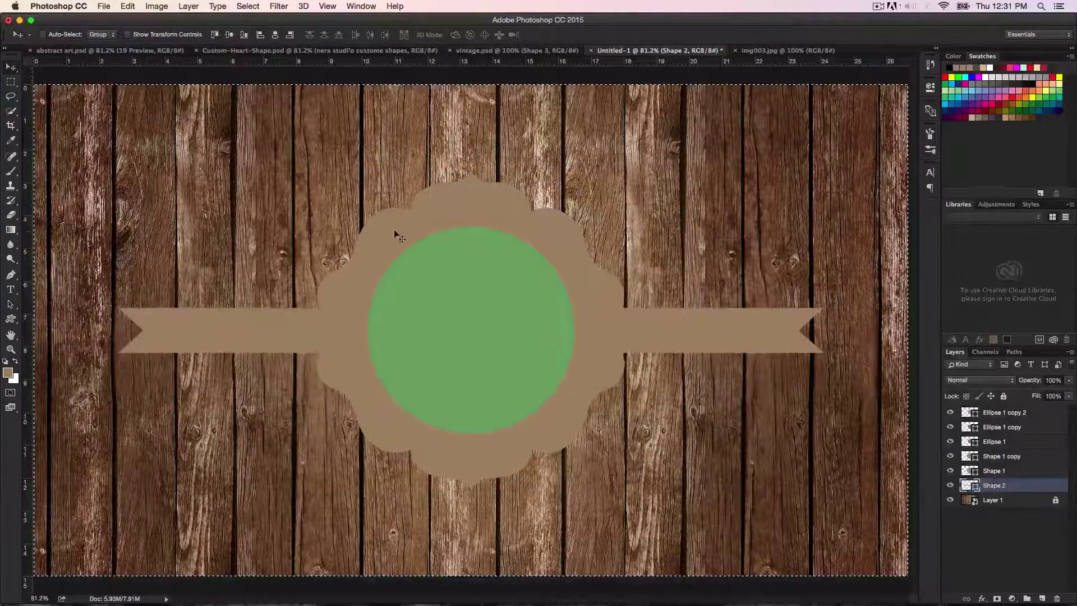
pyautogui.press('super+d')
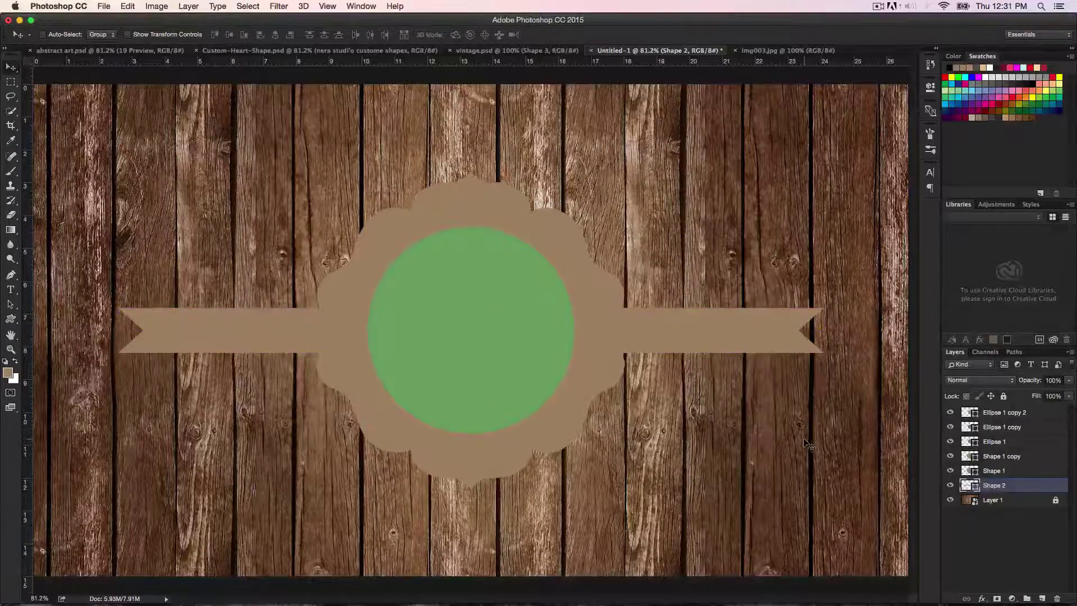
# Duplicate the ribbon layer and scale the copy from its center to about 97.5% width and 85% height.
pyautogui.press('super')
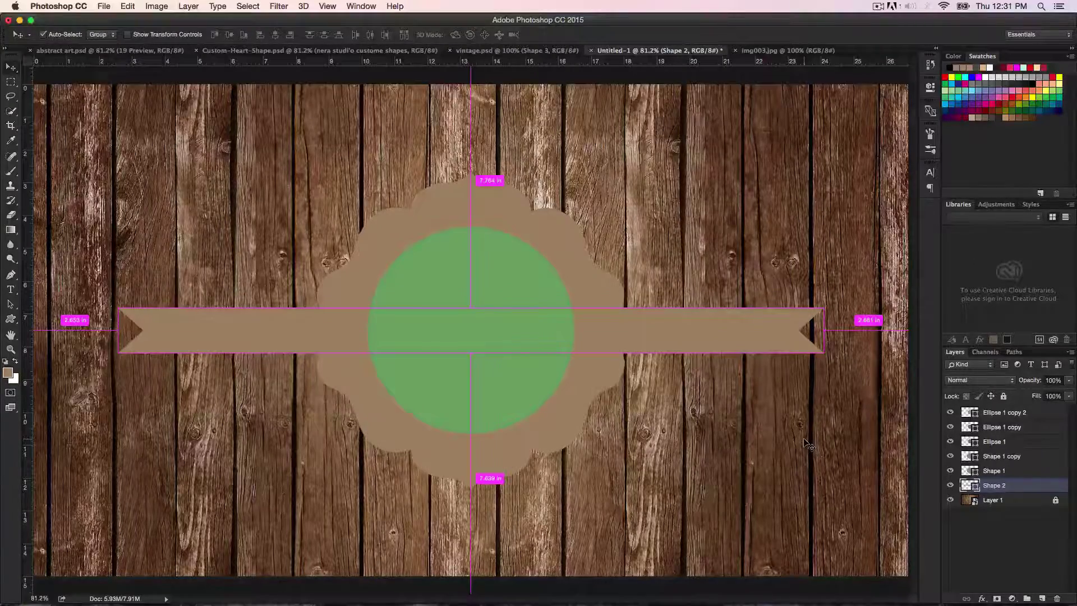
pyautogui.press('super+j')
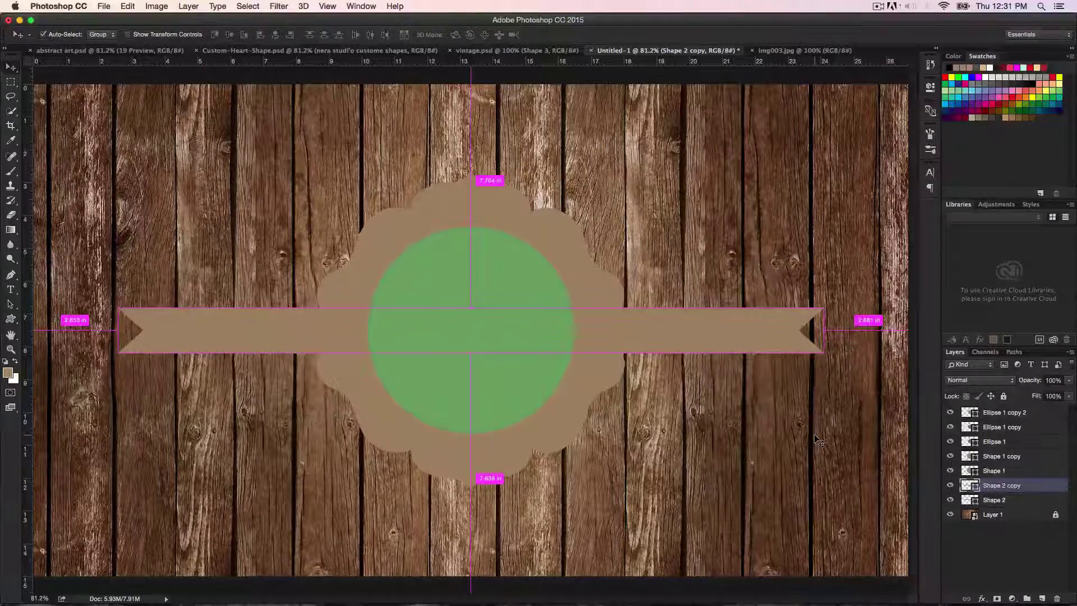
pyautogui.press('super+t')
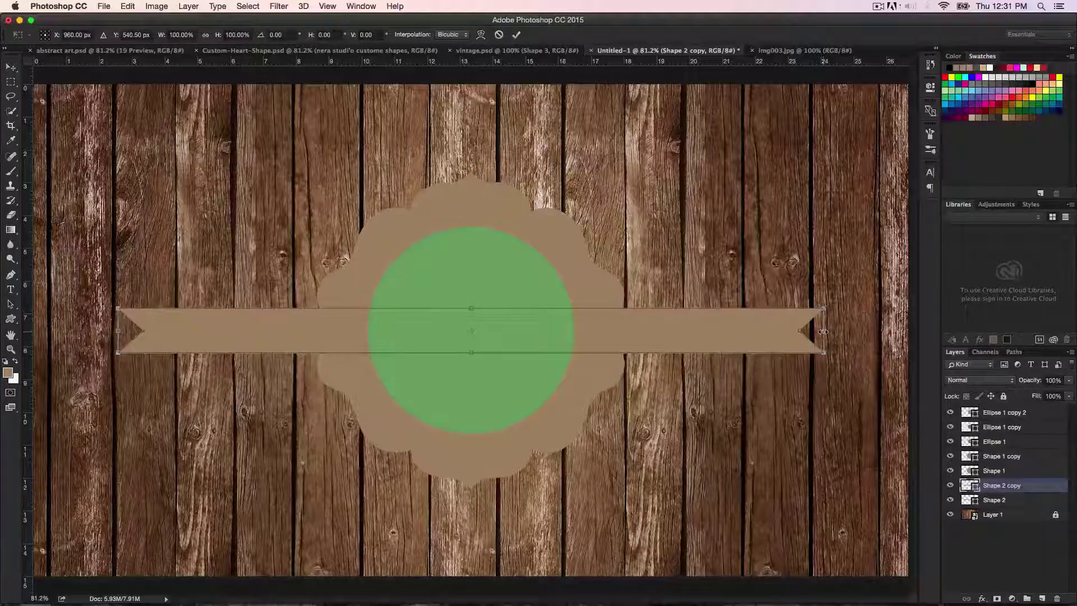
pyautogui.moveTo(823, 332); pyautogui.dragTo(813, 331)
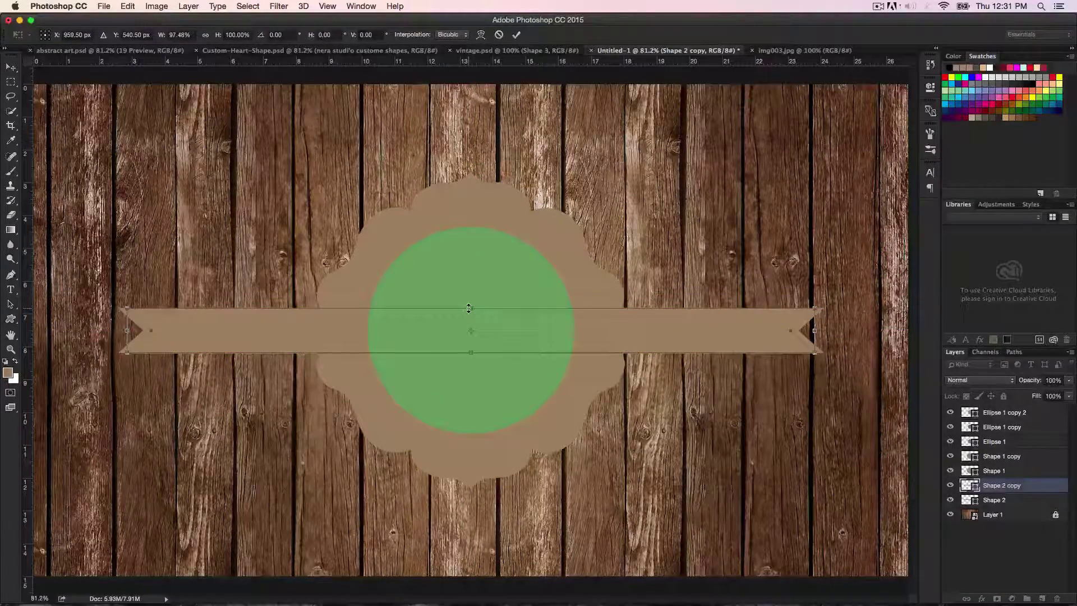
pyautogui.moveTo(469, 308); pyautogui.dragTo(469, 311)
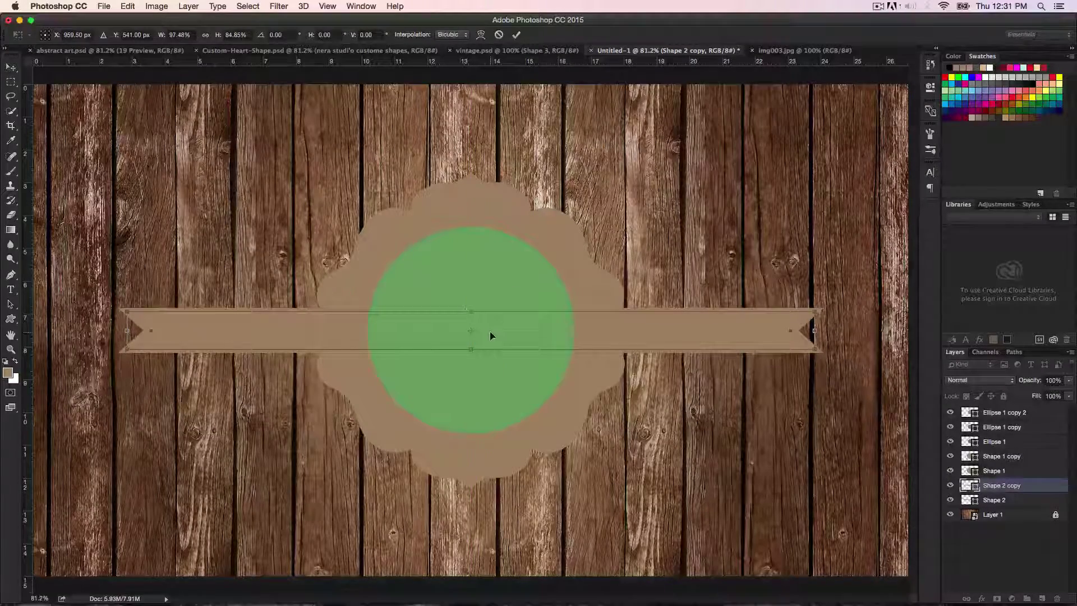
pyautogui.press('Return')
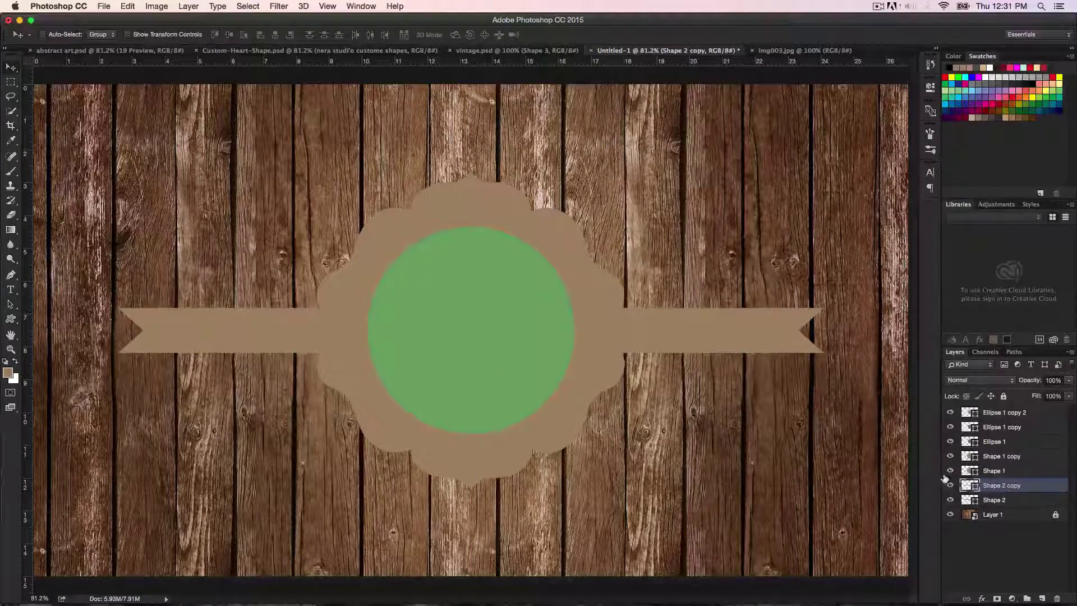
# Change the fill color of the original, larger ribbon to red, be3841.
pyautogui.click(991, 501)
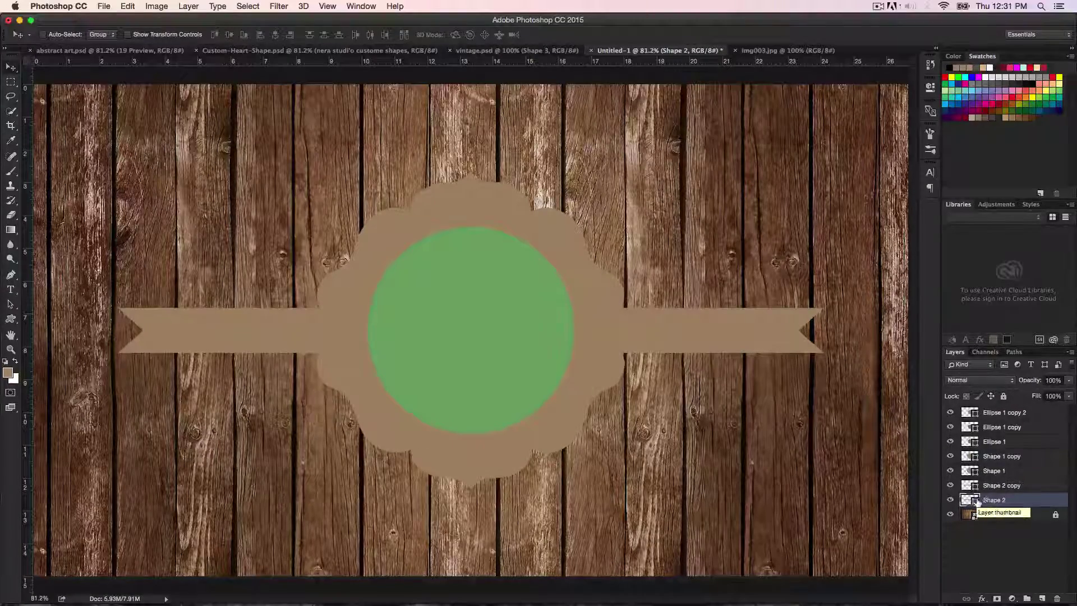
pyautogui.doubleClick(974, 501)
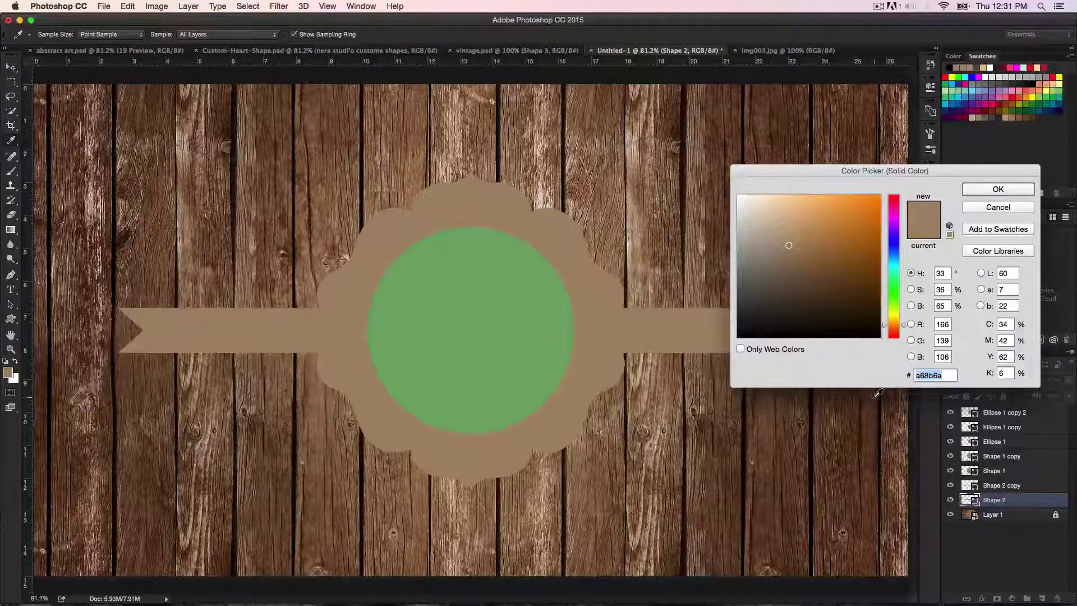
pyautogui.write('be3841')
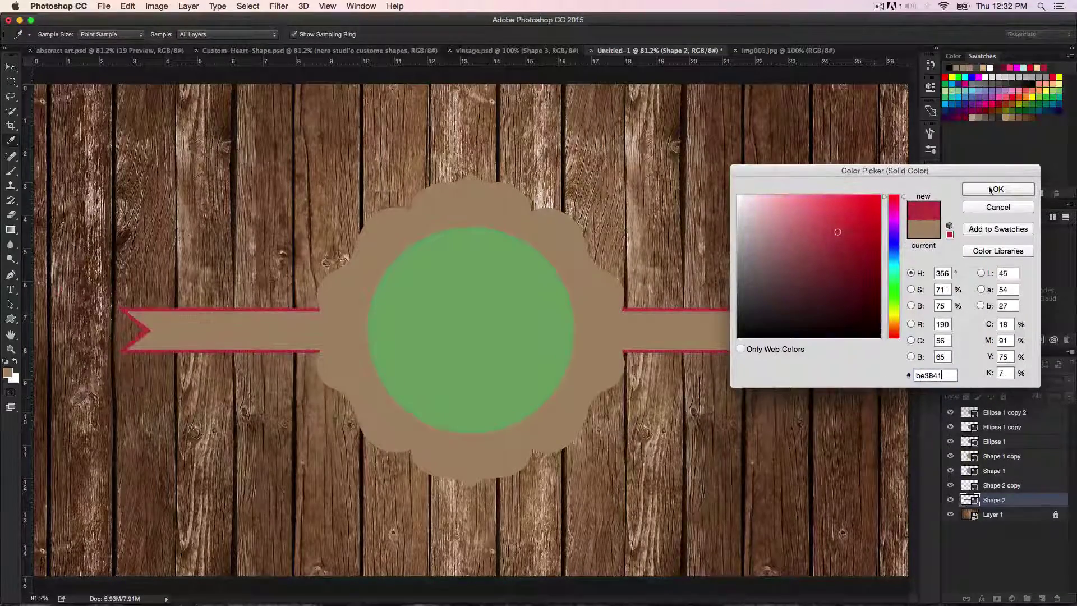
pyautogui.click(991, 190)
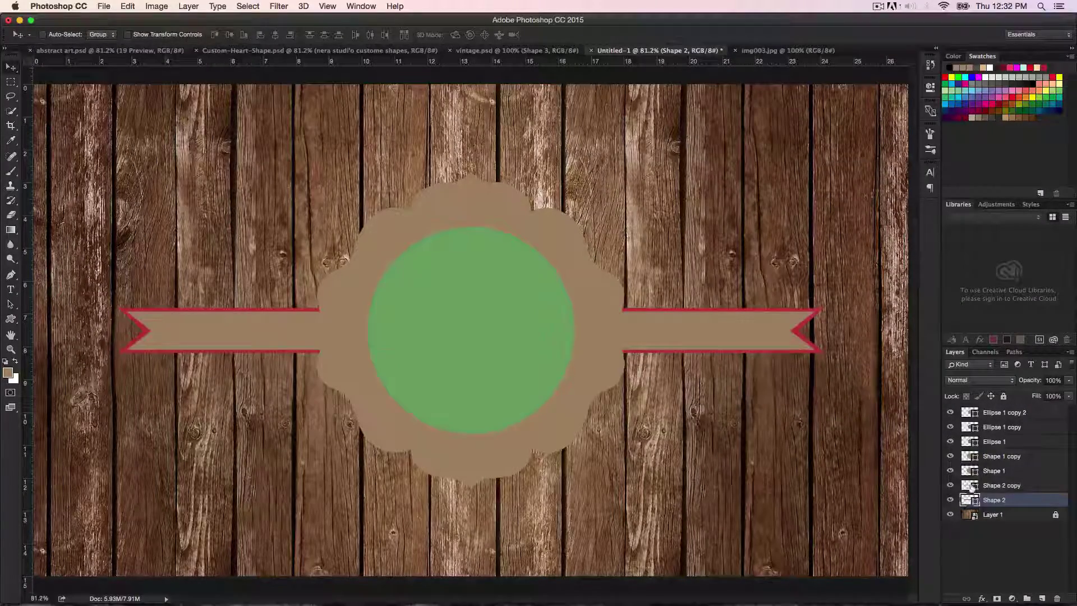
# Change the fill color of the smaller ribbon copy to white.
pyautogui.click(972, 485)
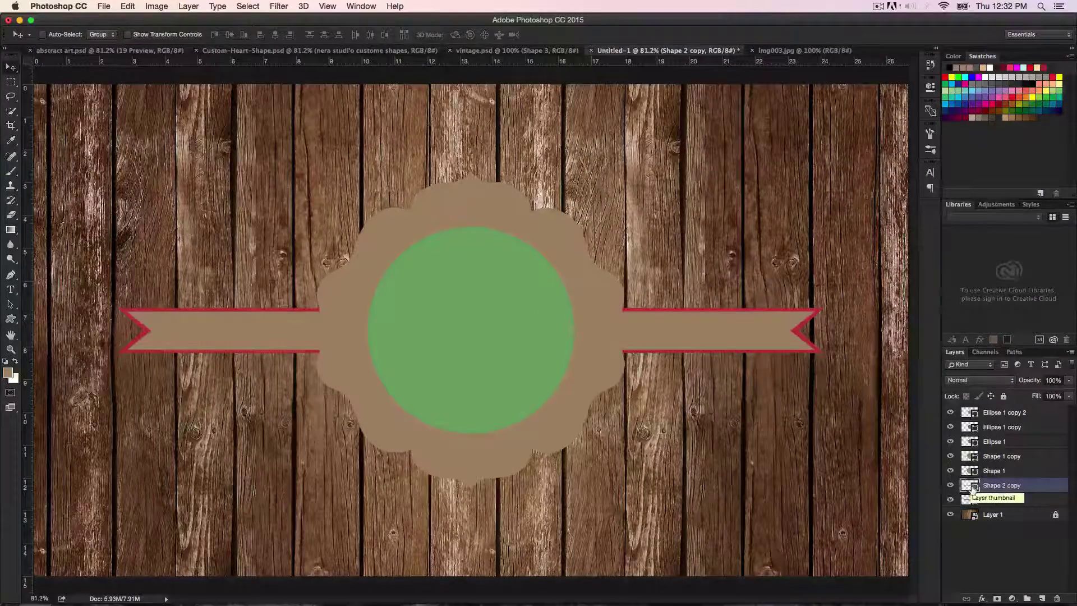
pyautogui.doubleClick(972, 486)
pyautogui.moveTo(771, 280); pyautogui.dragTo(709, 173)
pyautogui.click(997, 189)
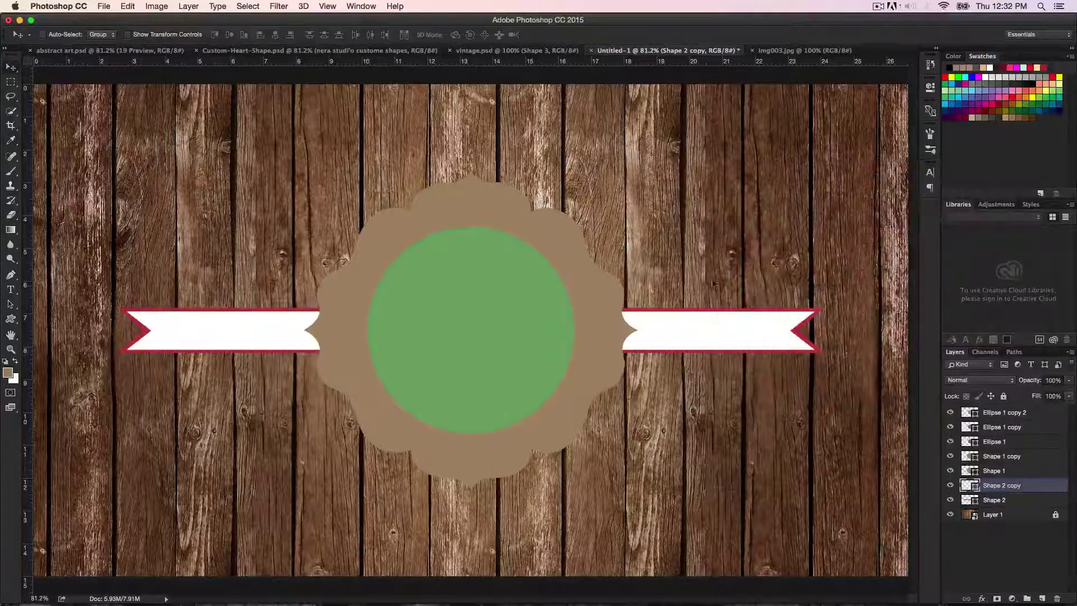
# Remove the fill from the smaller ribbon copy and give it a white stroke.
pyautogui.press('u')
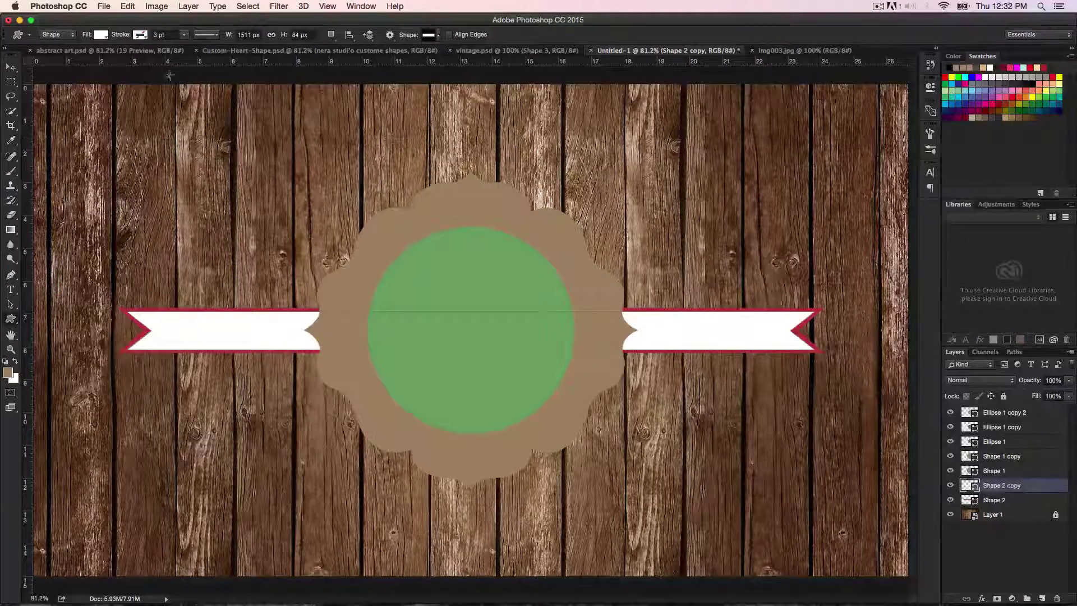
pyautogui.click(101, 35)
pyautogui.click(53, 56)
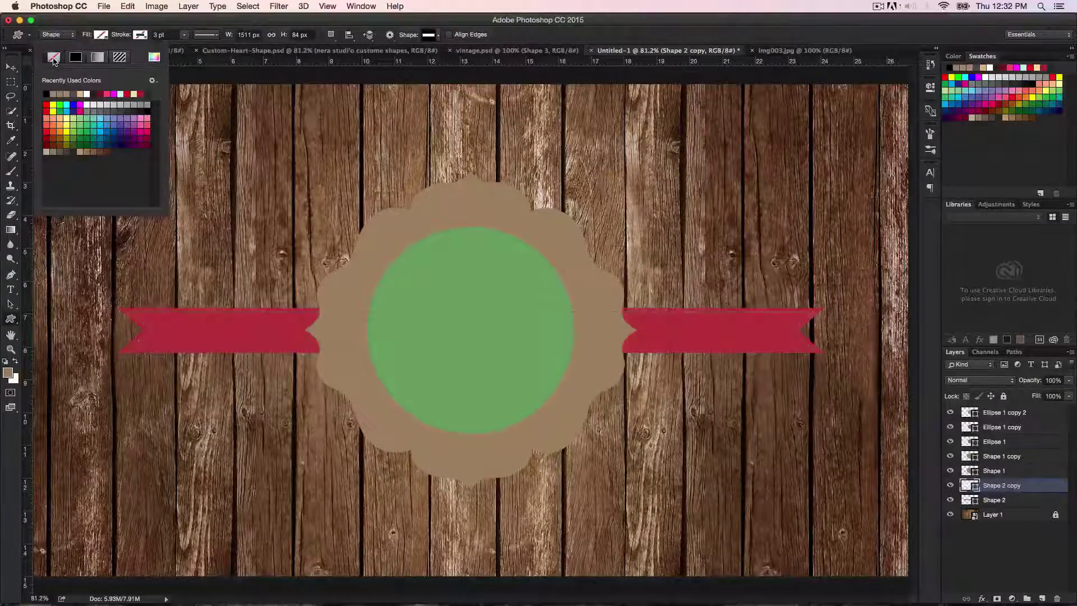
pyautogui.click(139, 36)
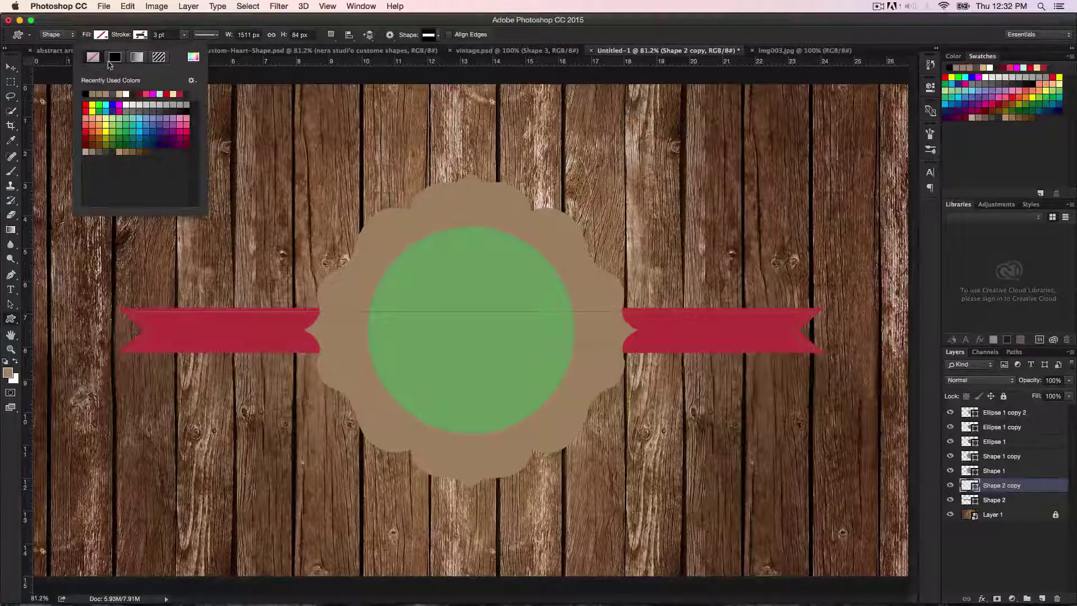
pyautogui.click(126, 93)
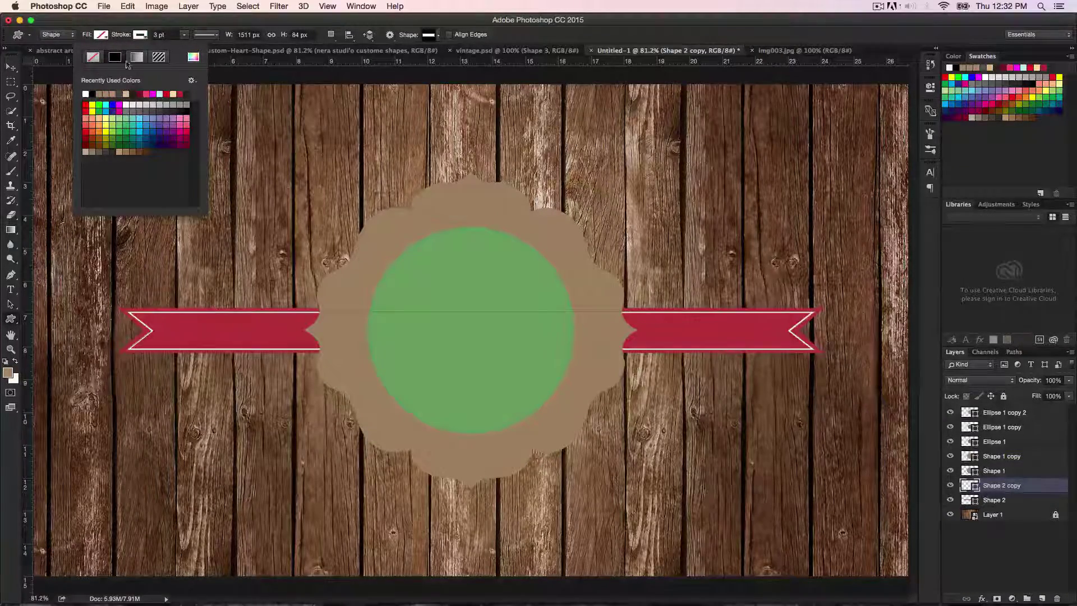
# Apply the dashed line style to the smaller ribbon's stroke, accepting a dash of 4 and a gap of 2.
pyautogui.click(204, 36)
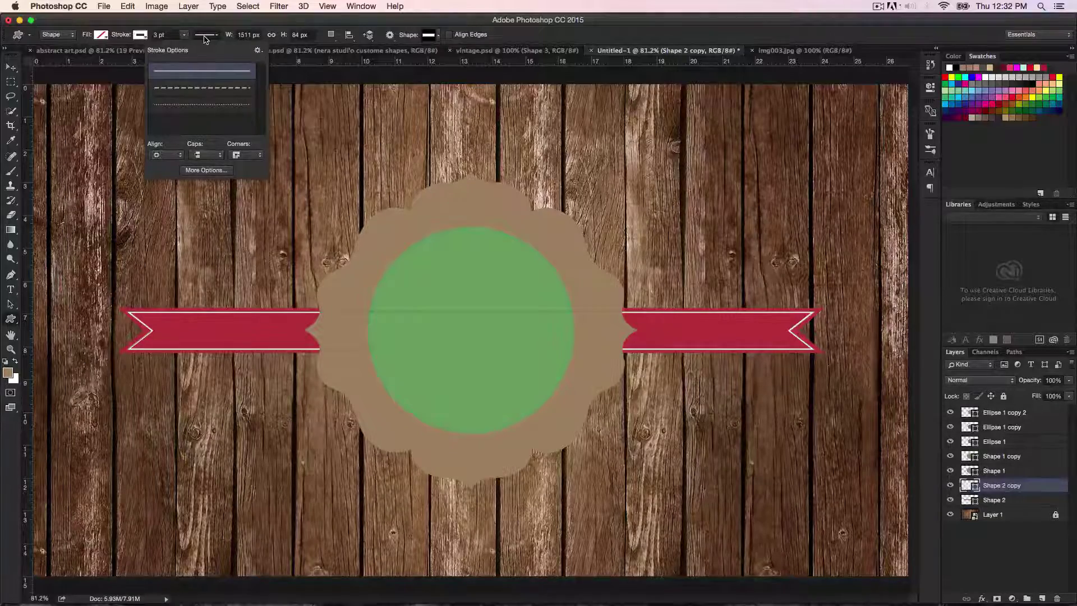
pyautogui.click(215, 88)
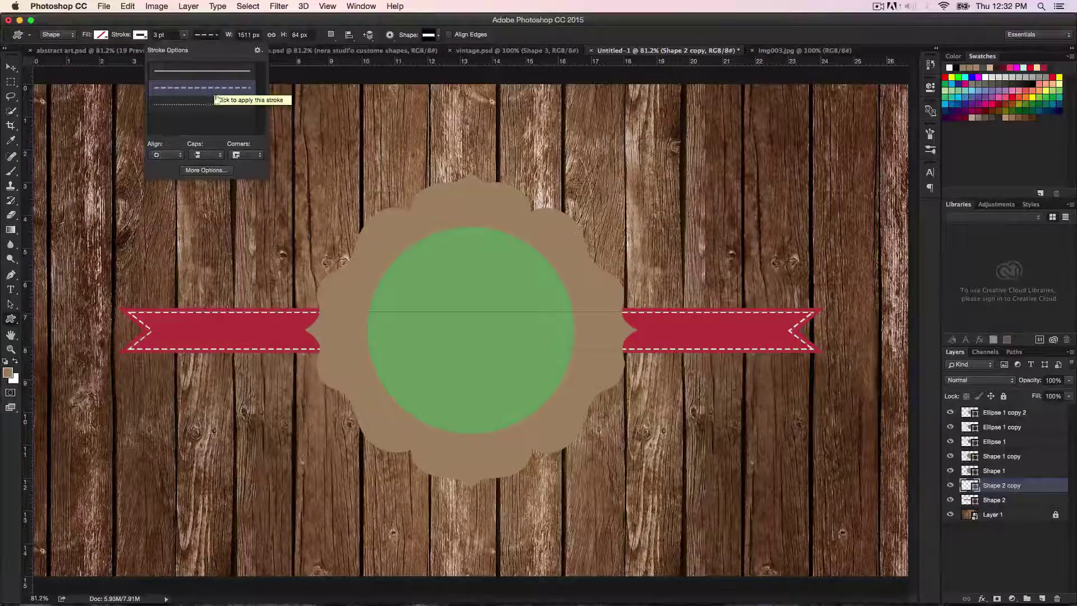
pyautogui.click(207, 171)
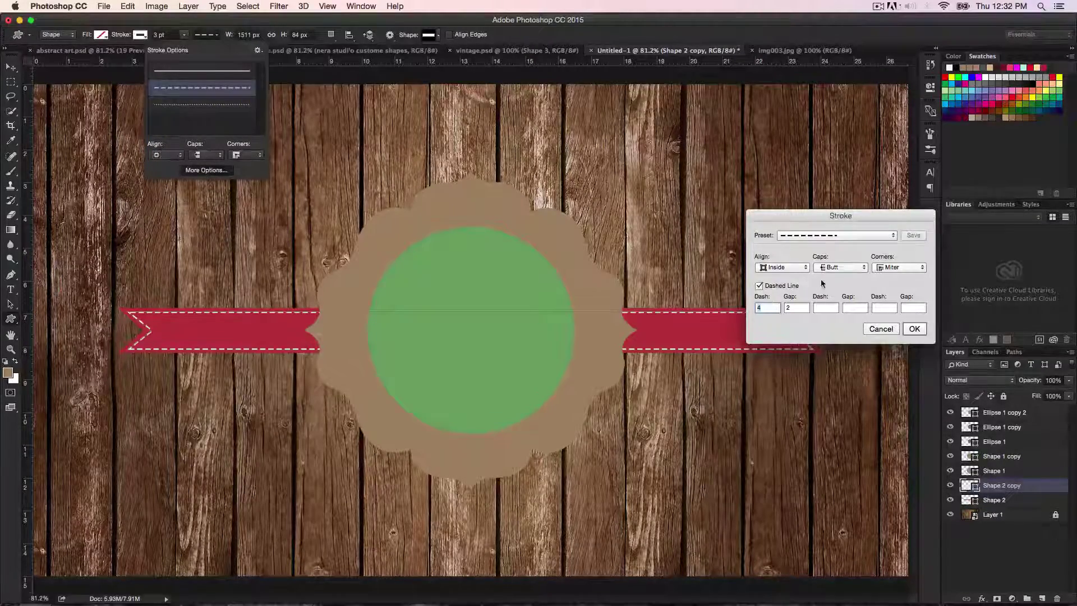
pyautogui.click(914, 328)
pyautogui.click(695, 375)
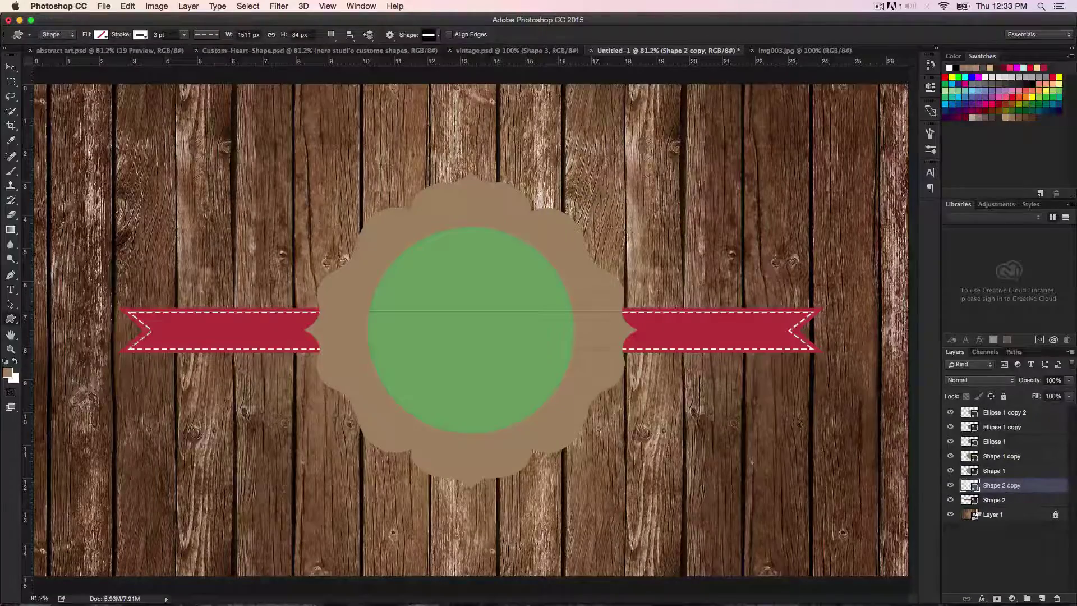
# Change the fill color of the back scalloped badge (Shape 1) to white, ffffff.
pyautogui.click(974, 473)
pyautogui.doubleClick(973, 473)
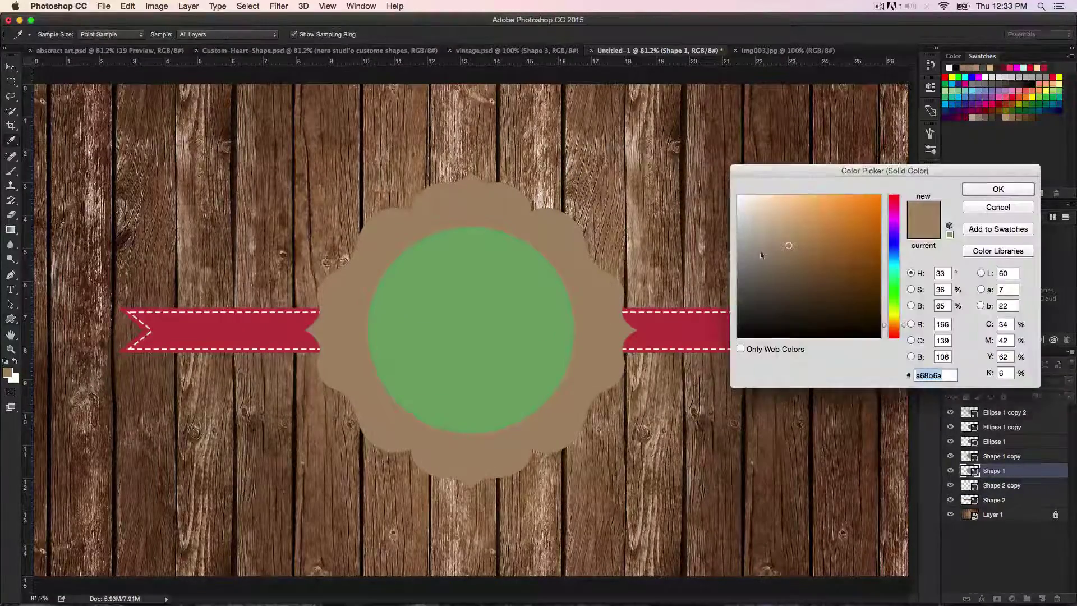
pyautogui.click(740, 196)
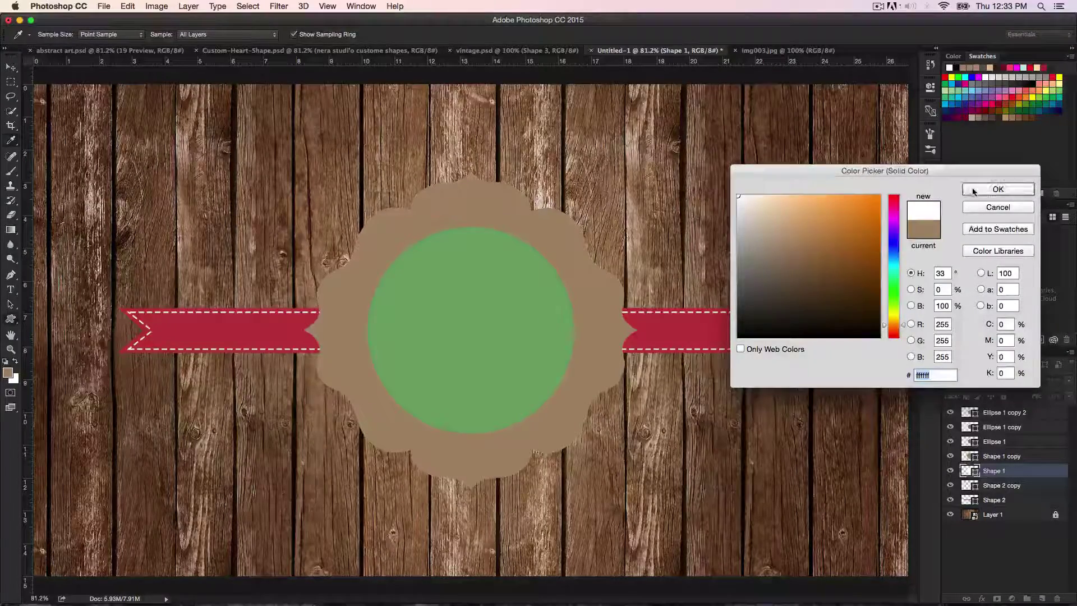
pyautogui.click(966, 189)
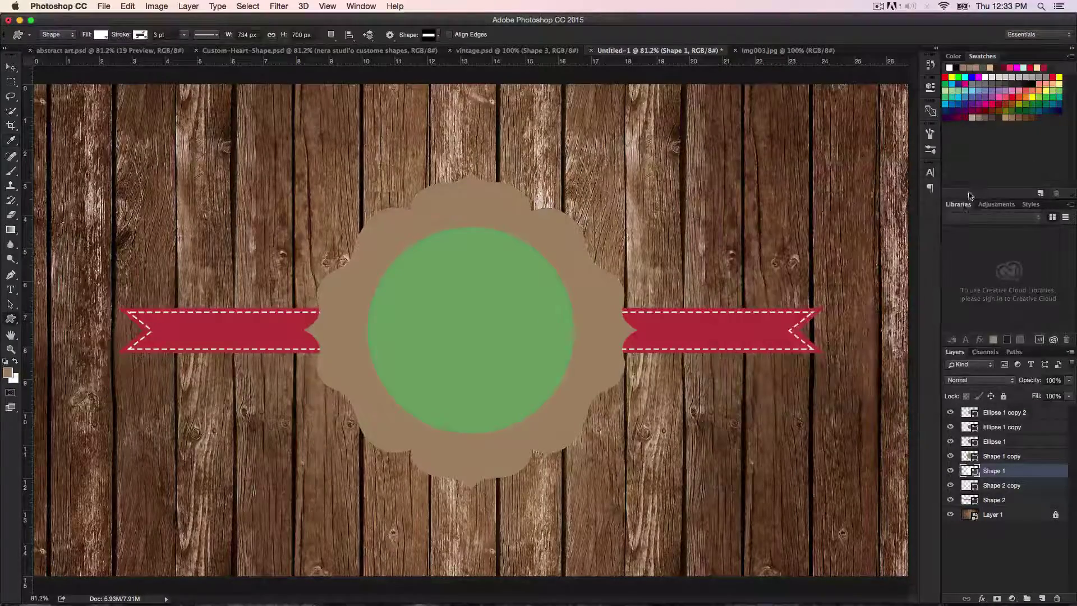
# Change the fill color of the scalloped badge copy to the ribbon's red, be3841.
pyautogui.click(974, 457)
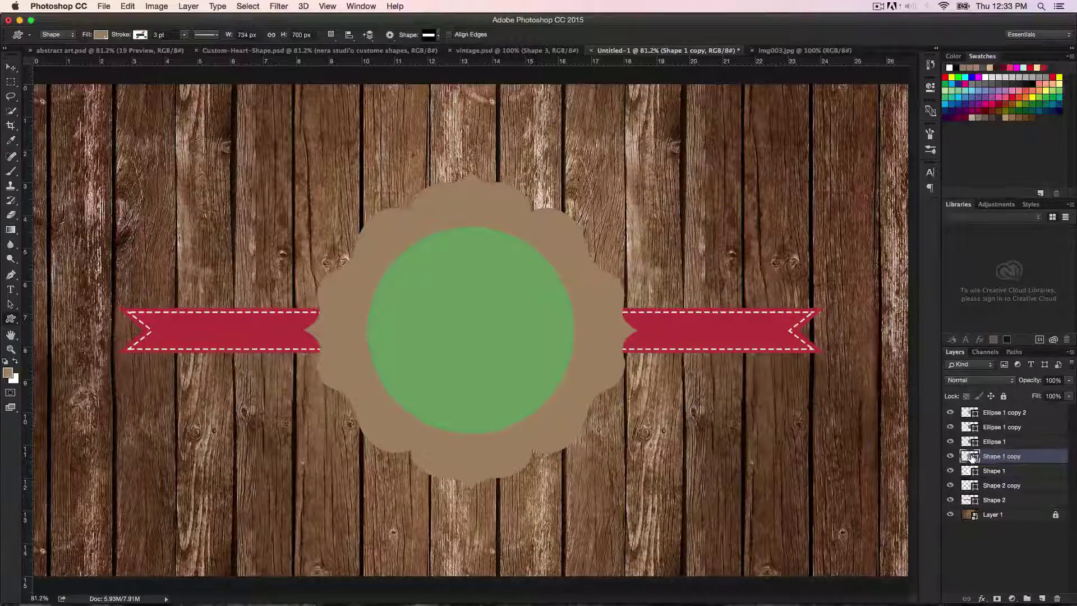
pyautogui.doubleClick(970, 455)
pyautogui.click(697, 317)
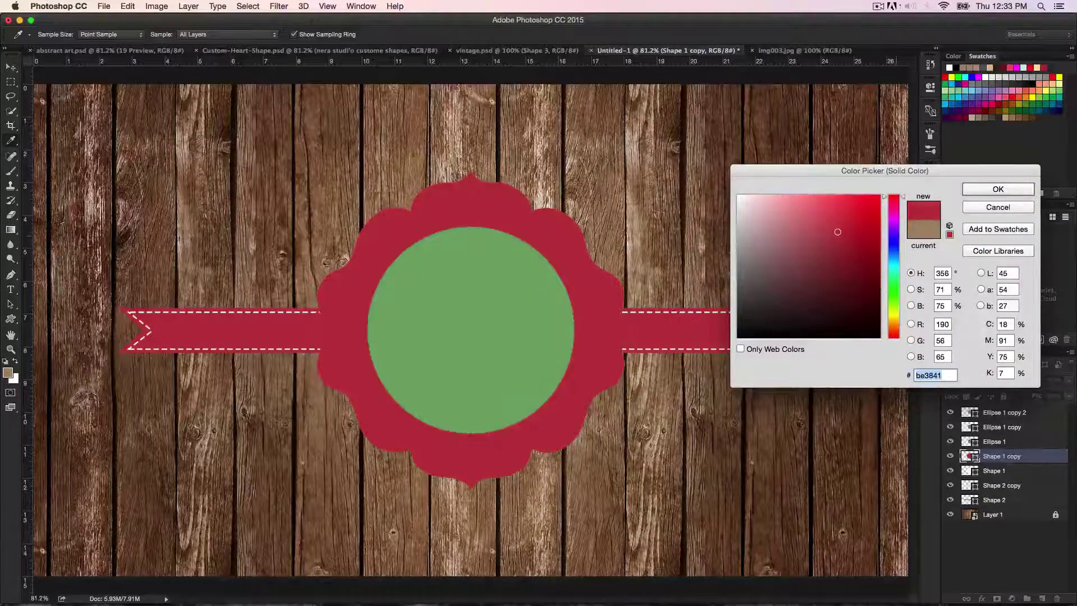
pyautogui.click(997, 189)
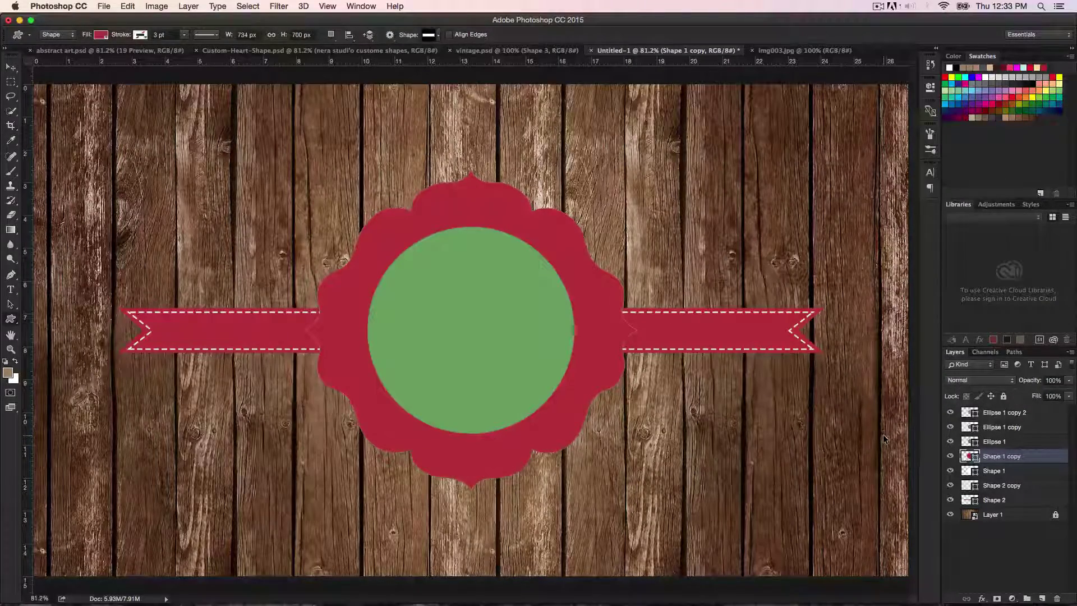
# Scale the red scalloped badge copy down around its center to about 687 by 655 px.
pyautogui.press('super+t')
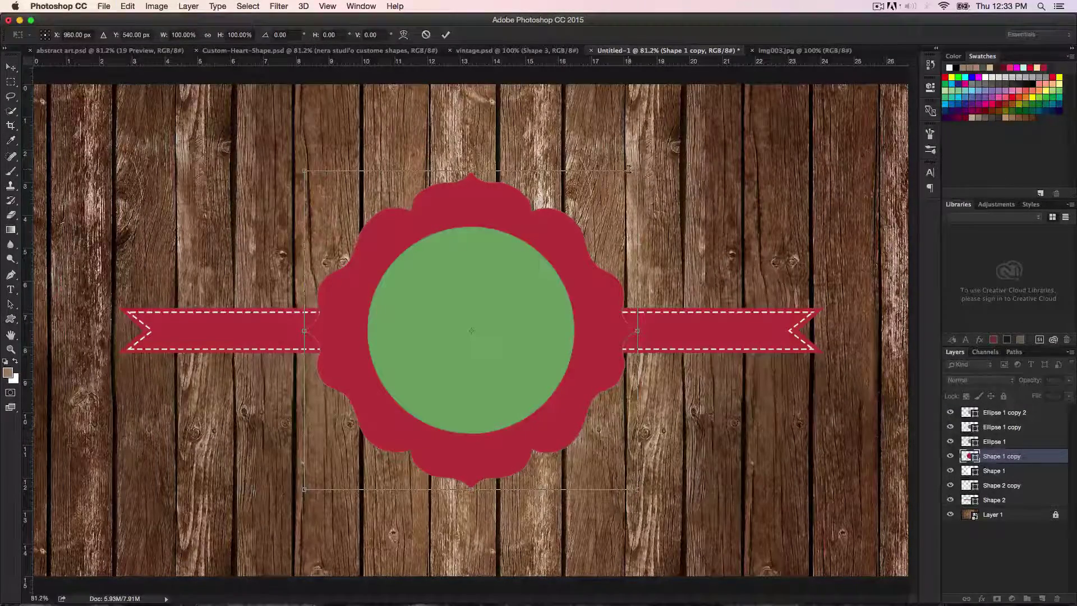
pyautogui.moveTo(638, 171); pyautogui.dragTo(626, 181)
pyautogui.press('Return')
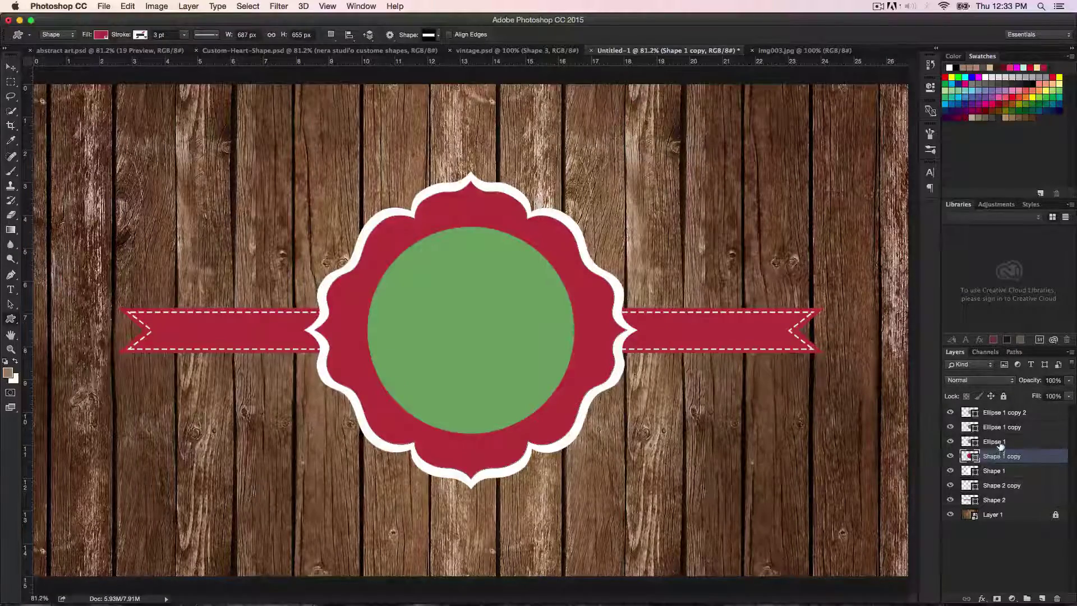
# Scale the green circle (Ellipse 1 copy 2) down around its center to about 91%, roughly 413 px wide.
pyautogui.click(976, 415)
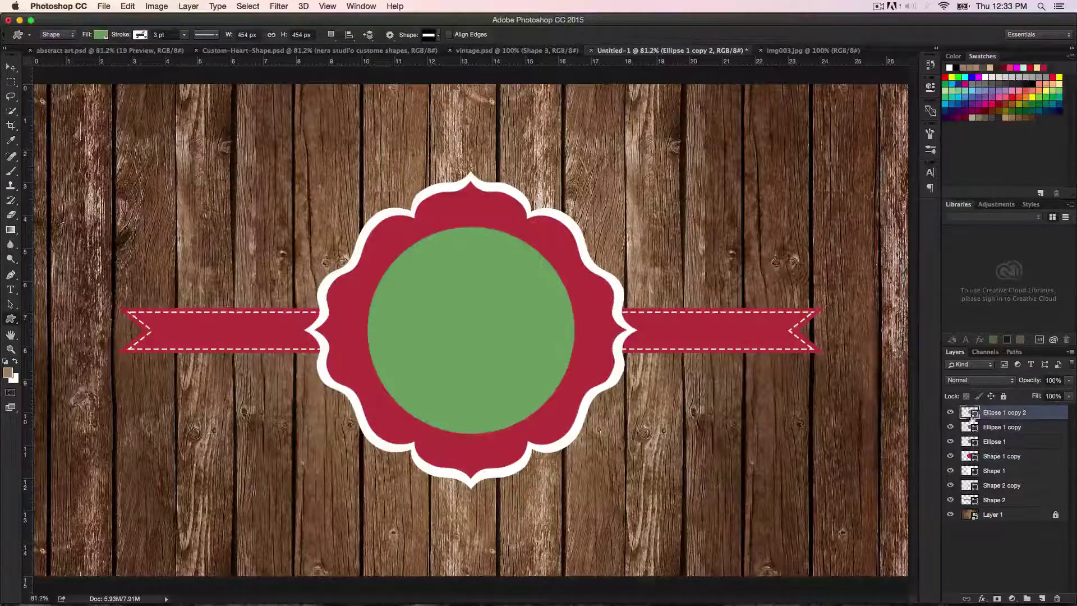
pyautogui.press('super+t')
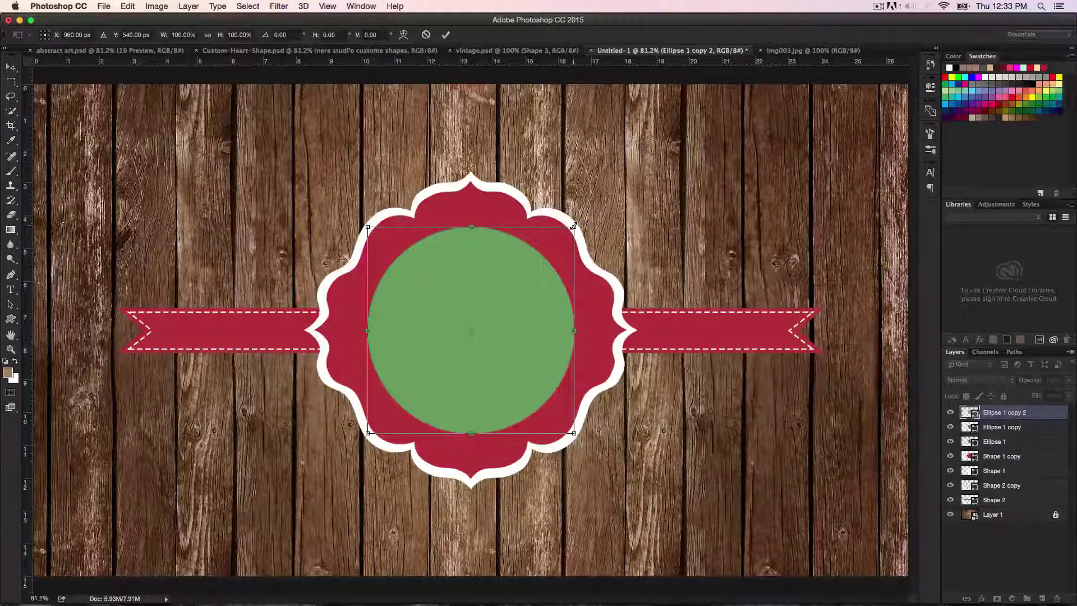
pyautogui.moveTo(574, 226); pyautogui.dragTo(564, 237)
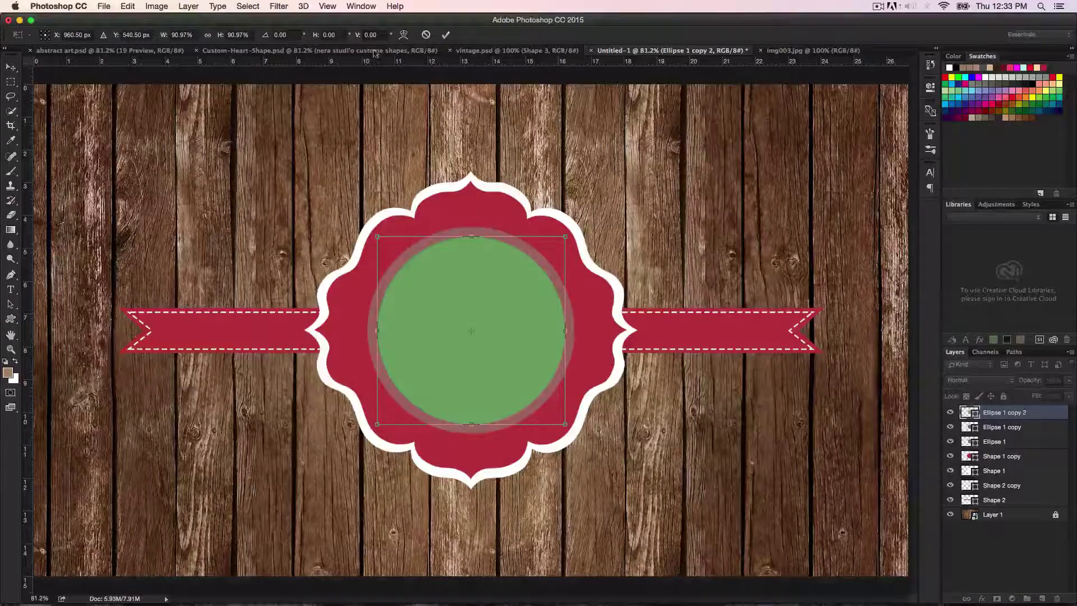
pyautogui.click(445, 35)
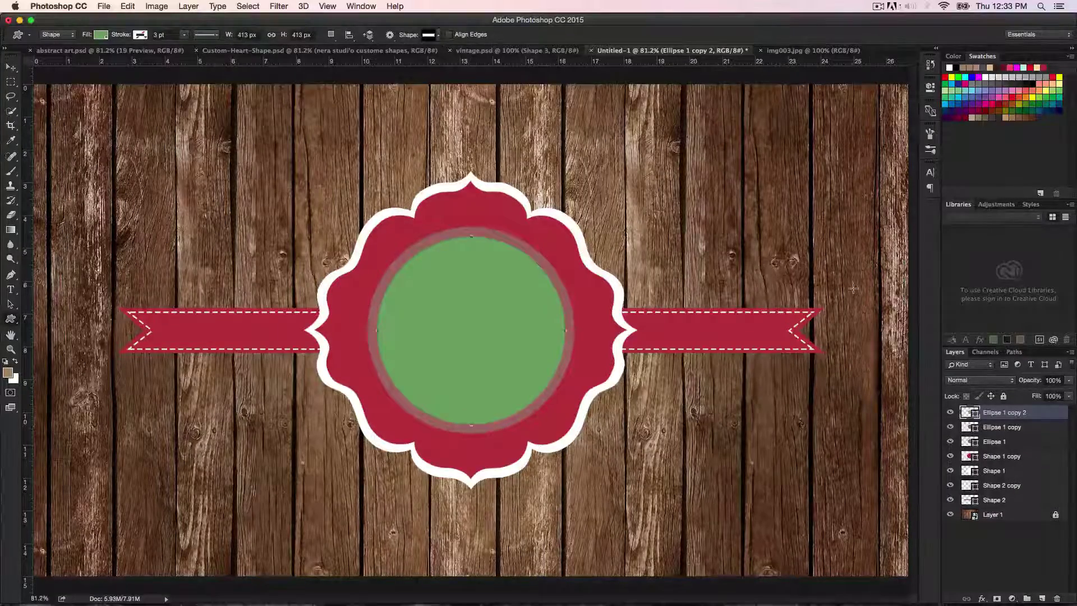
# Scale the middle circle (Ellipse 1 copy) down slightly to about 444 by 445 px.
pyautogui.click(989, 427)
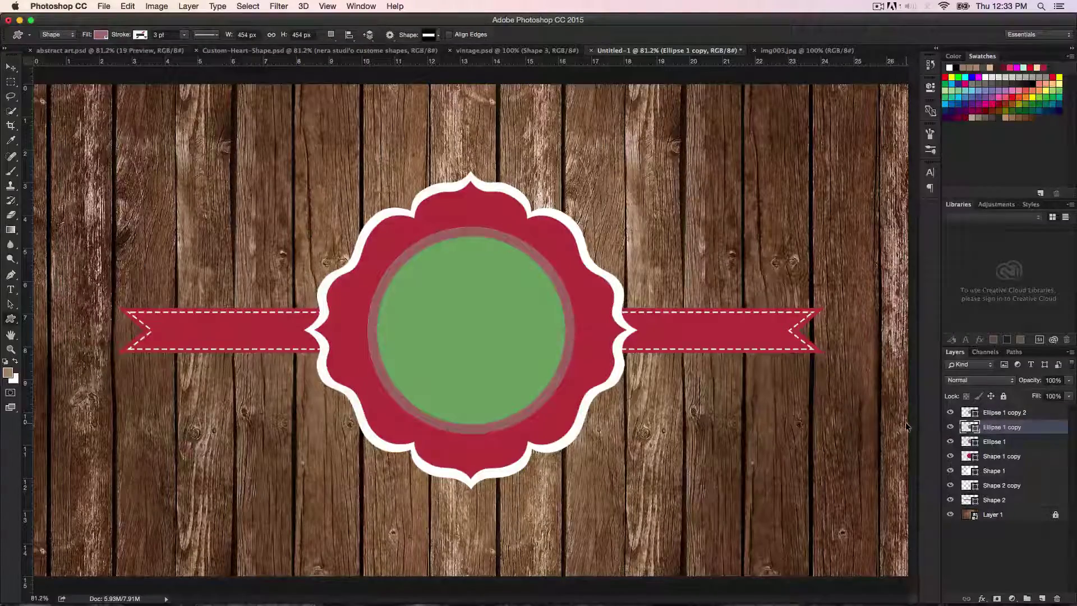
pyautogui.press('super+t')
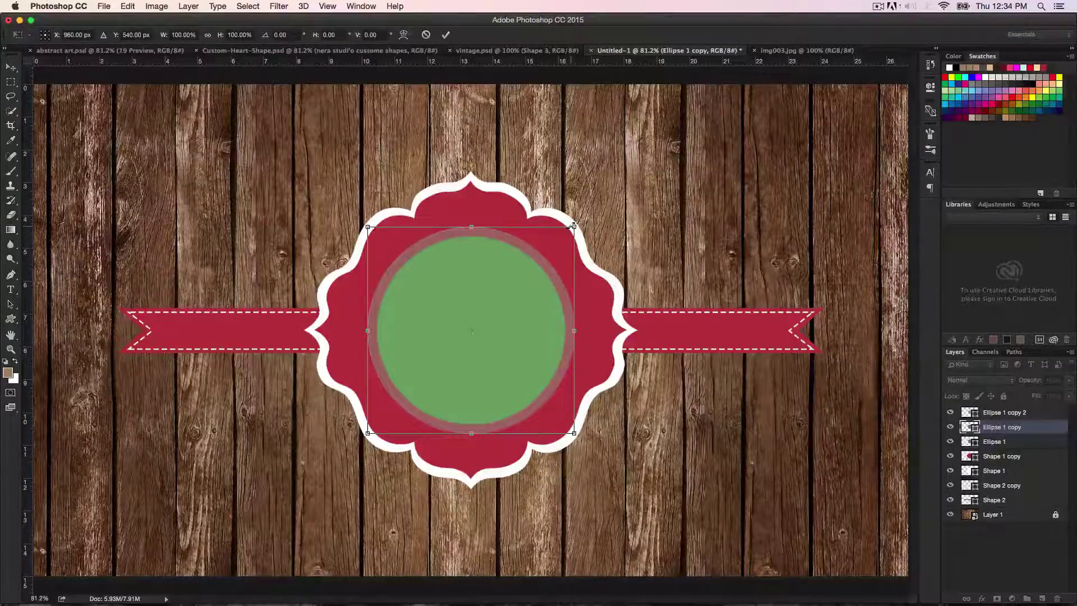
pyautogui.moveTo(573, 226); pyautogui.dragTo(570, 230)
pyautogui.press('Return')
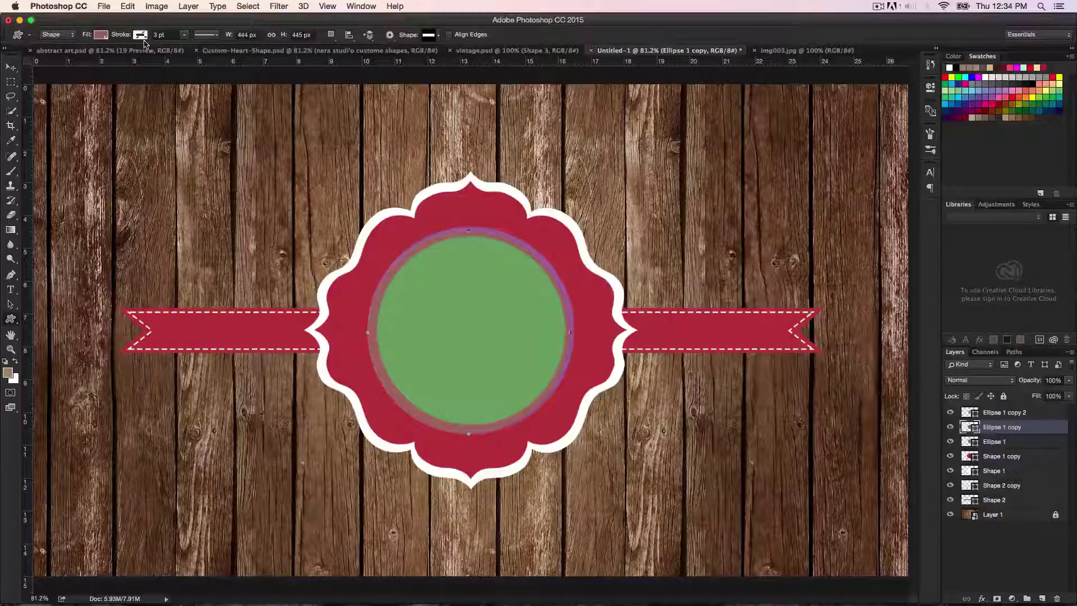
# Remove the fill from the middle circle and give it a white stroke with the dotted line style.
pyautogui.click(101, 35)
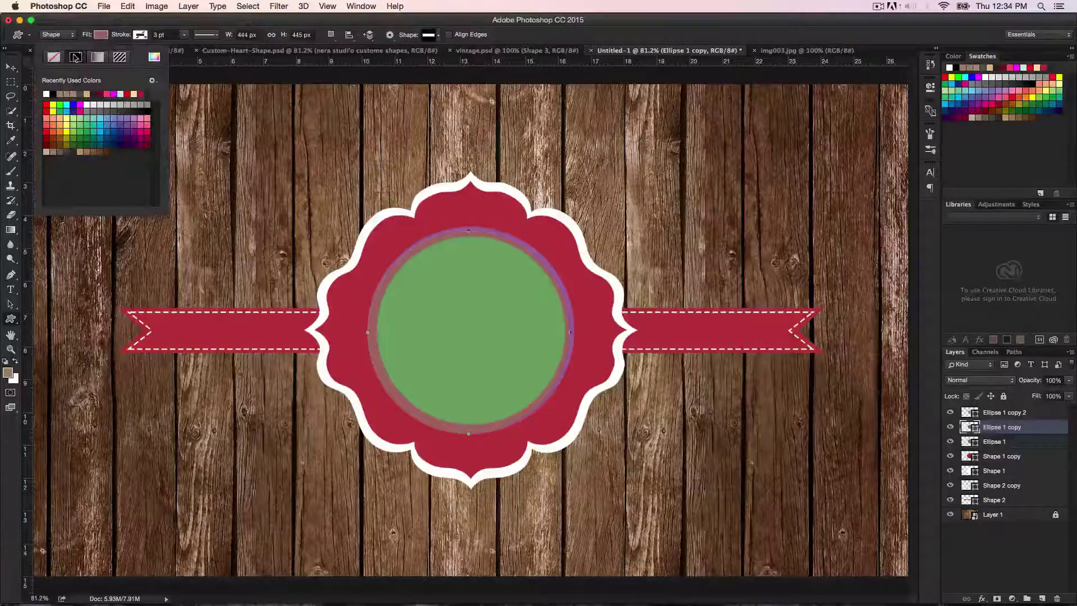
pyautogui.click(54, 59)
pyautogui.click(142, 36)
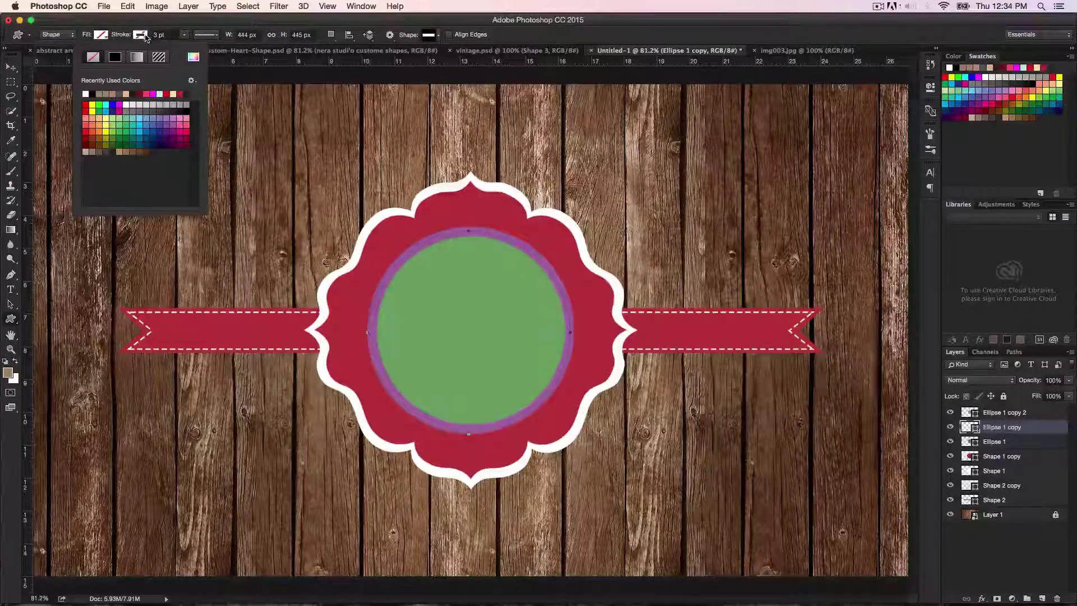
pyautogui.click(87, 93)
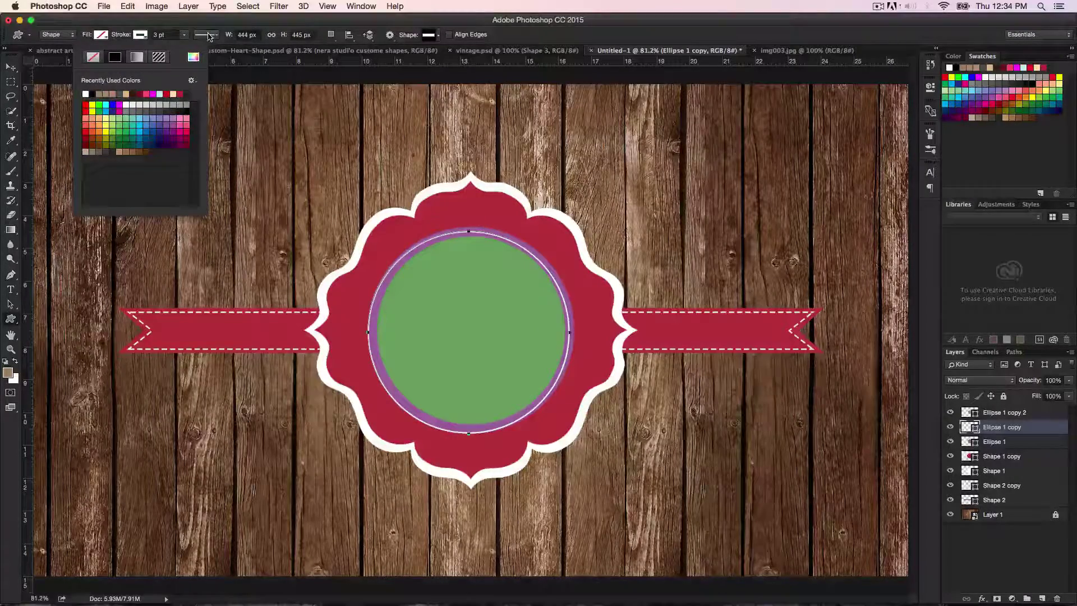
pyautogui.click(205, 35)
pyautogui.click(193, 104)
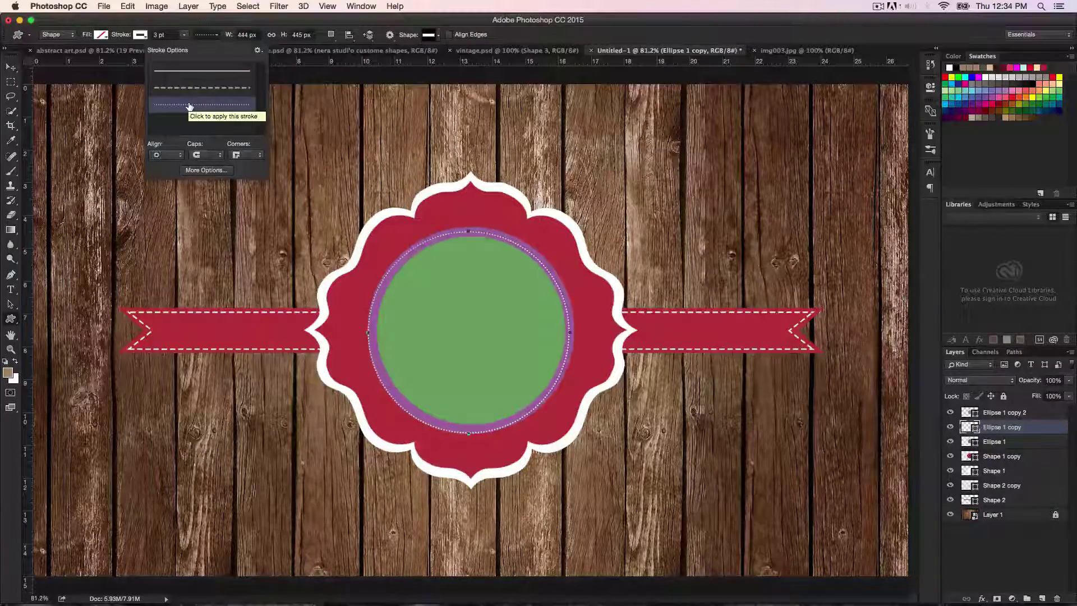
# Center the dotted circle on the whole canvas using a full-canvas selection, and deselect.
pyautogui.press('v')
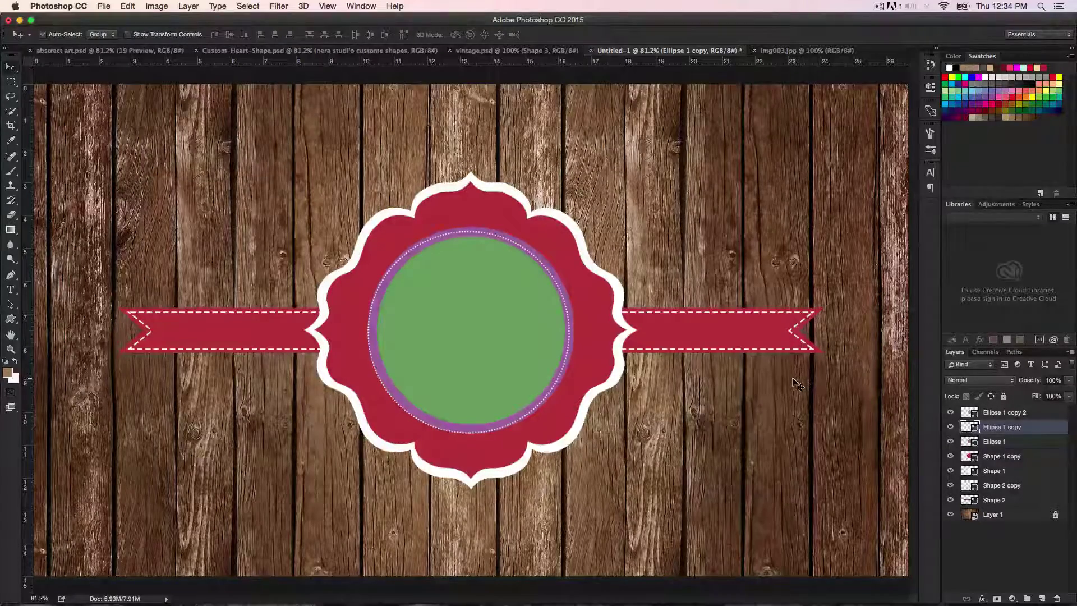
pyautogui.press('super+a')
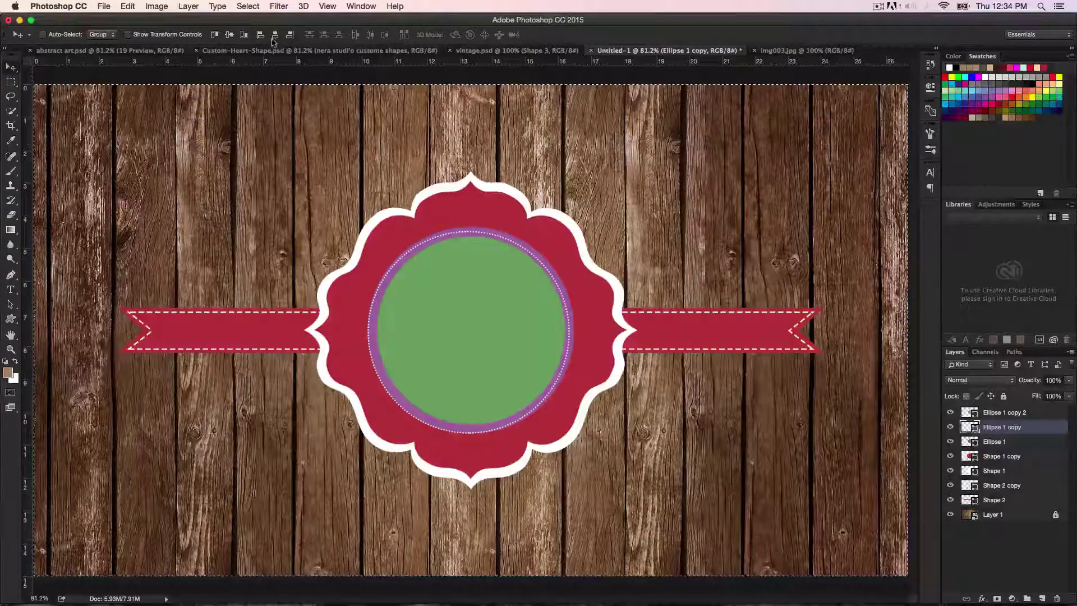
pyautogui.click(230, 35)
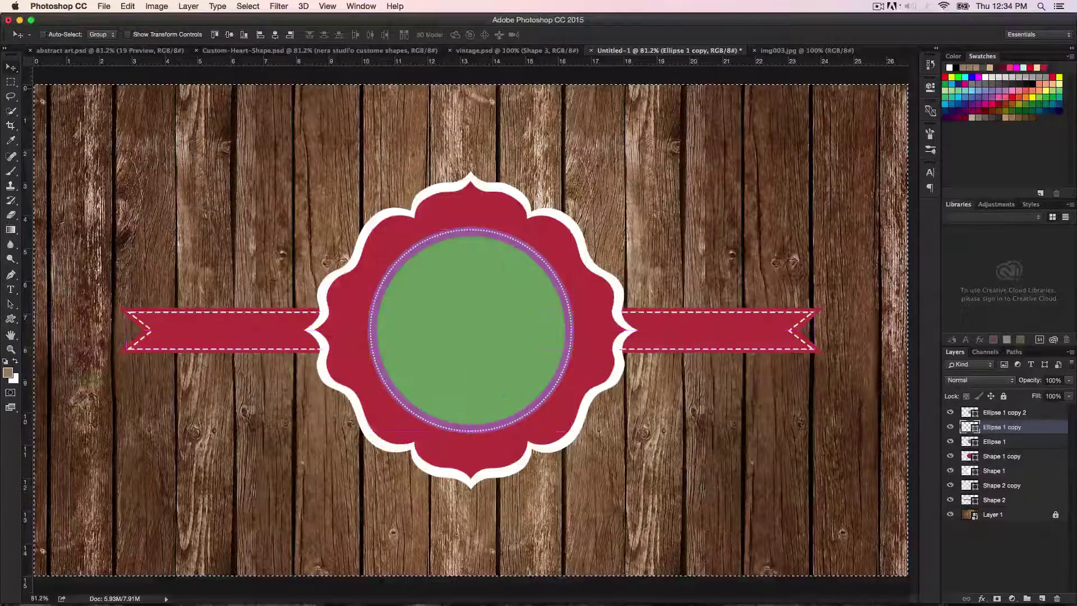
pyautogui.click(248, 6)
pyautogui.click(255, 34)
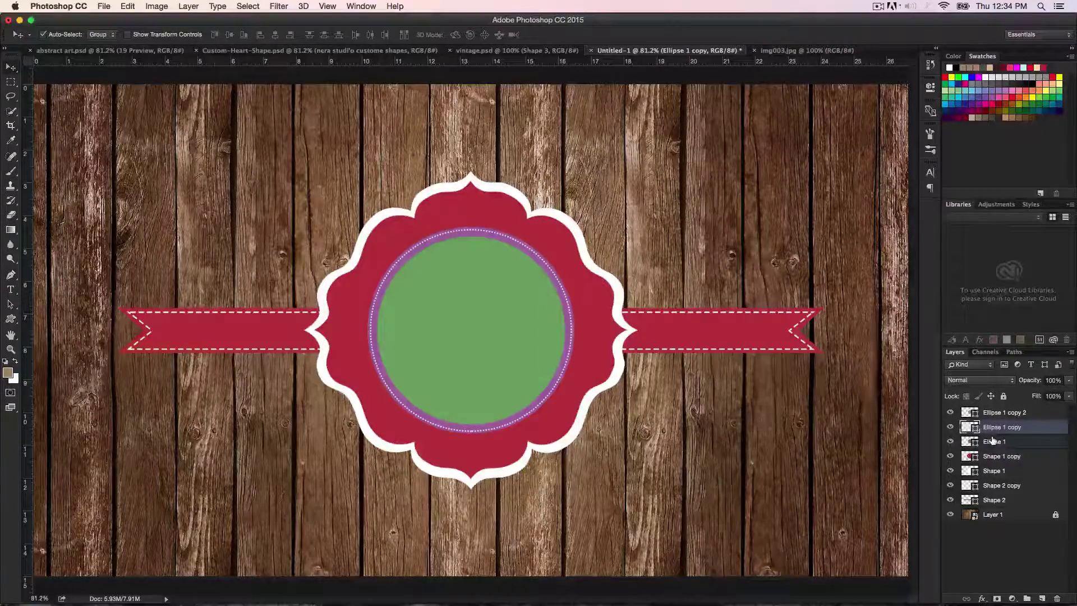
# Scale the dotted circle down proportionally to about 98% around its center.
pyautogui.press('super+t')
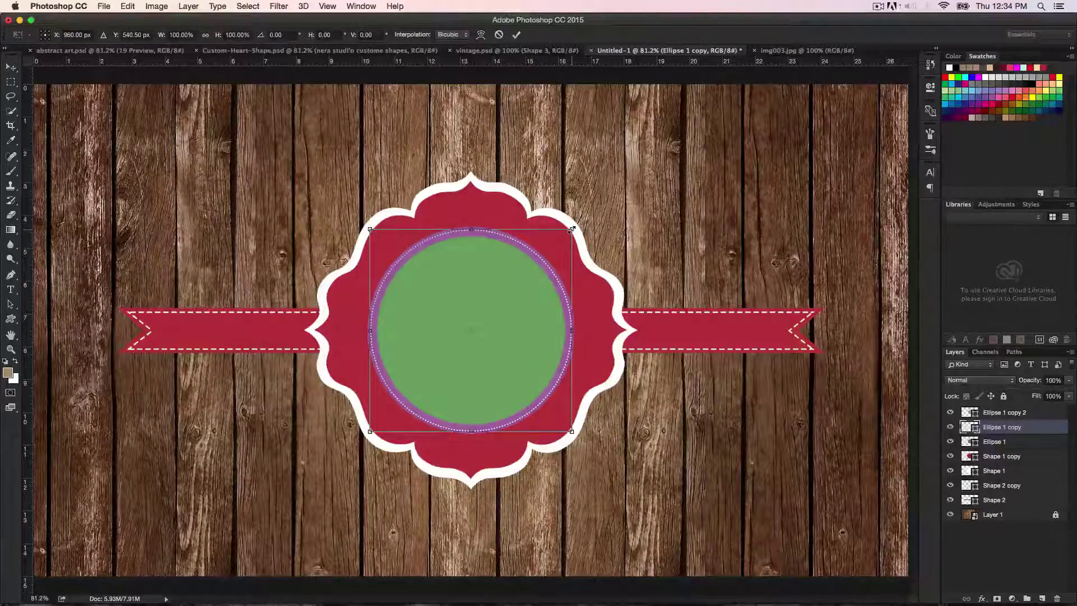
pyautogui.moveTo(571, 230); pyautogui.dragTo(570, 232)
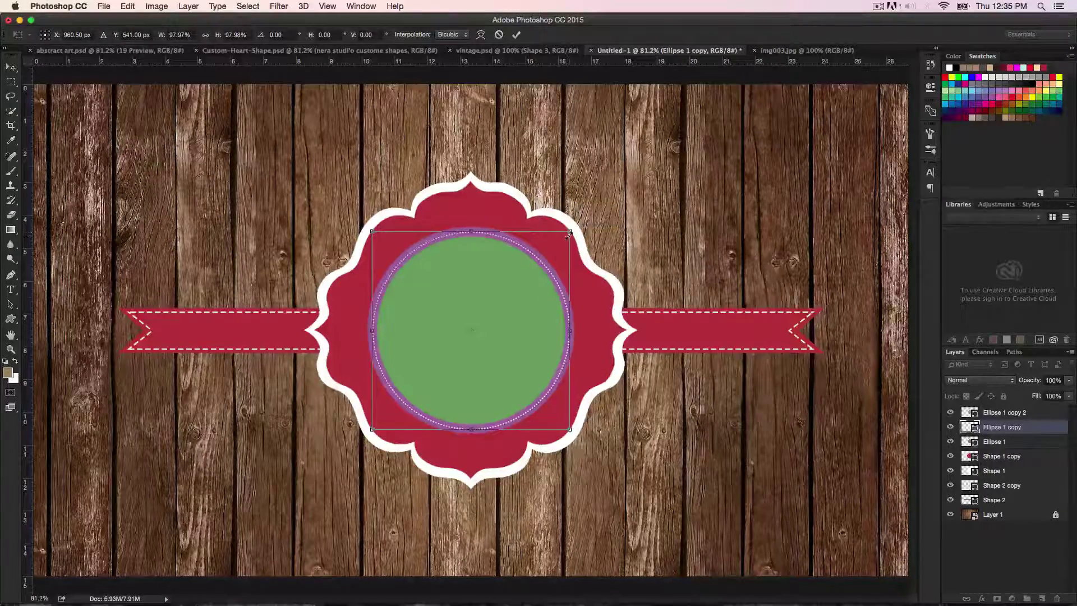
pyautogui.press('Return')
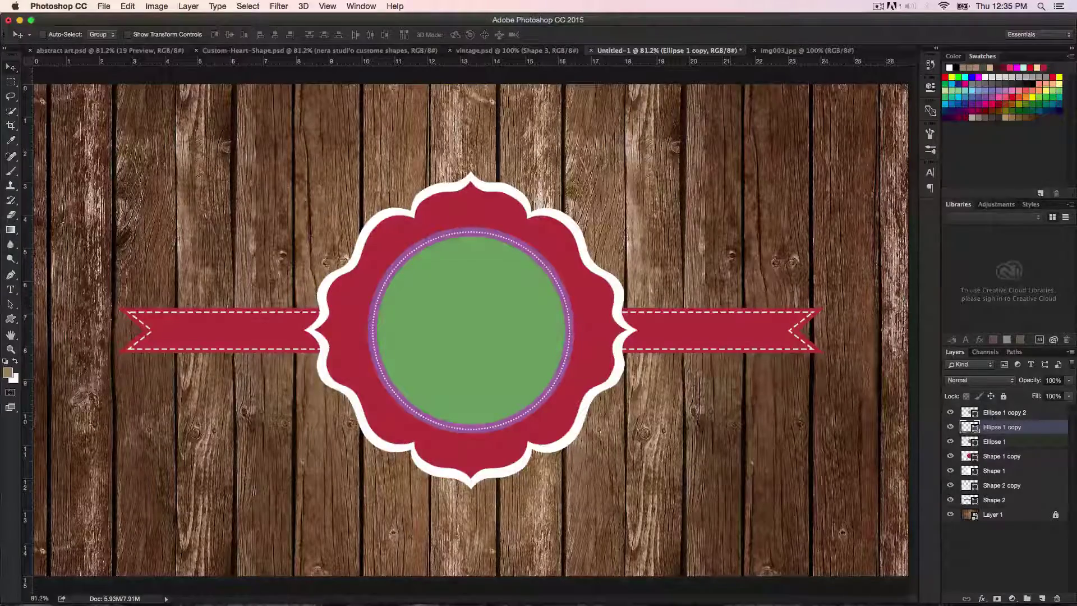
# Change the fill color of the bottom circle (Ellipse 1) to dark red, 7c1723.
pyautogui.doubleClick(969, 442)
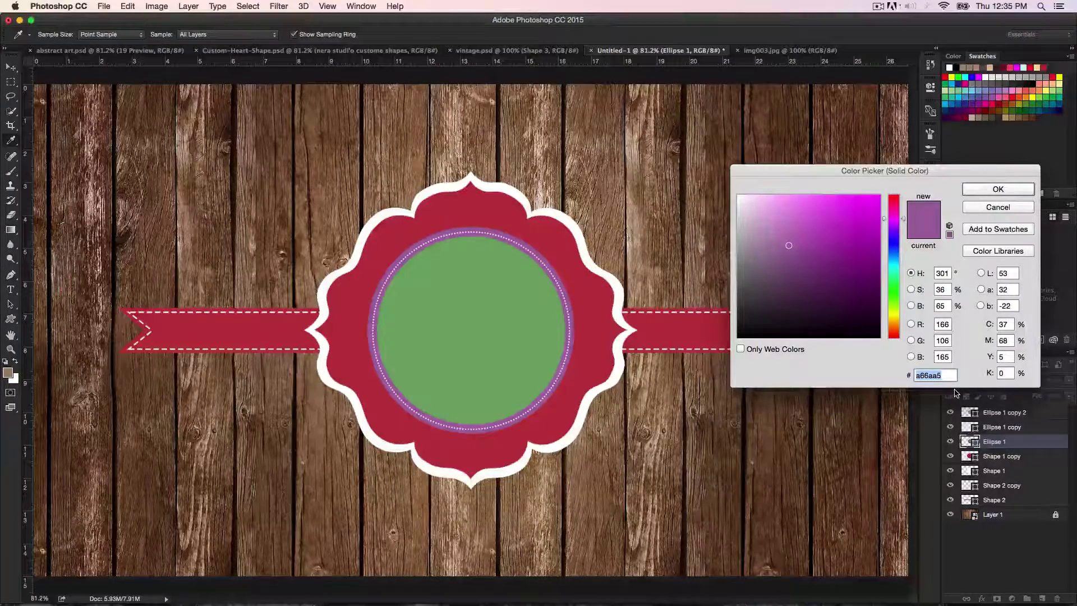
pyautogui.write('7c1723')
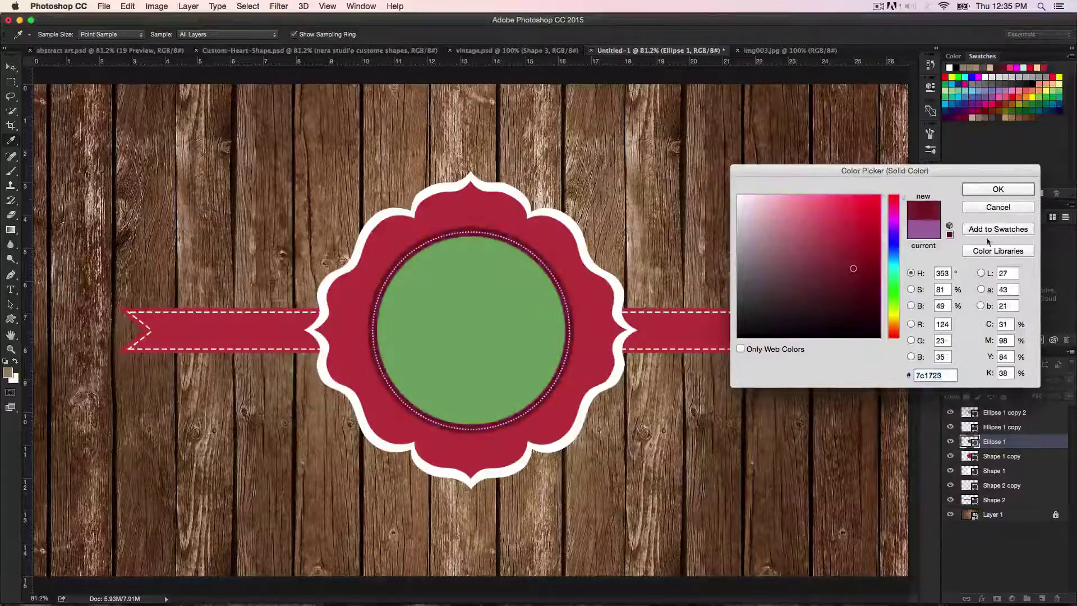
pyautogui.click(1001, 190)
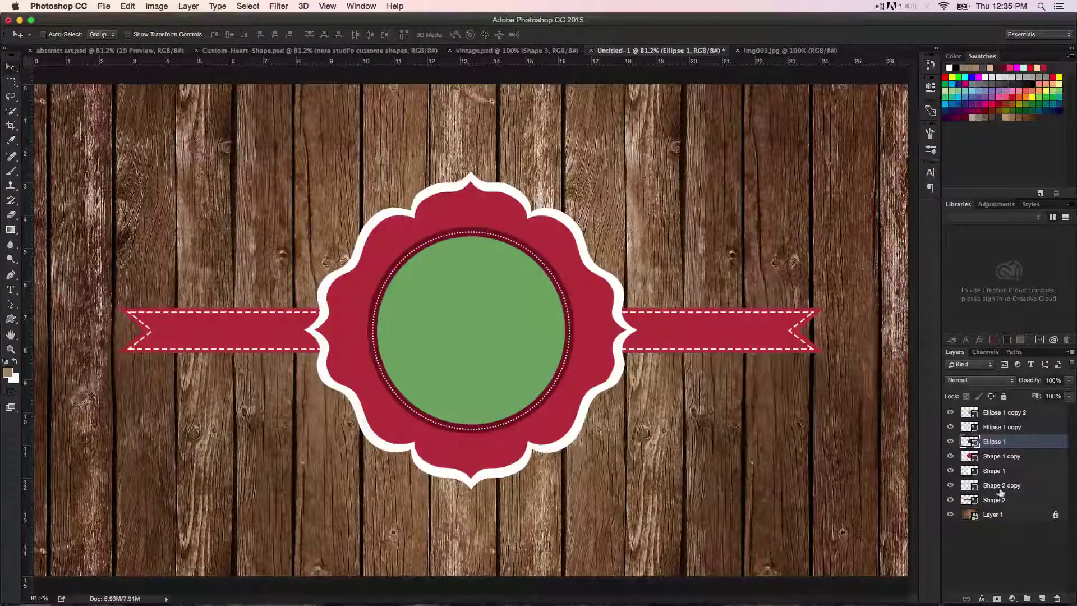
# Add an Outer Glow layer style to the dark red circle with the pale yellow glow color ebe8bb.
pyautogui.click(981, 599)
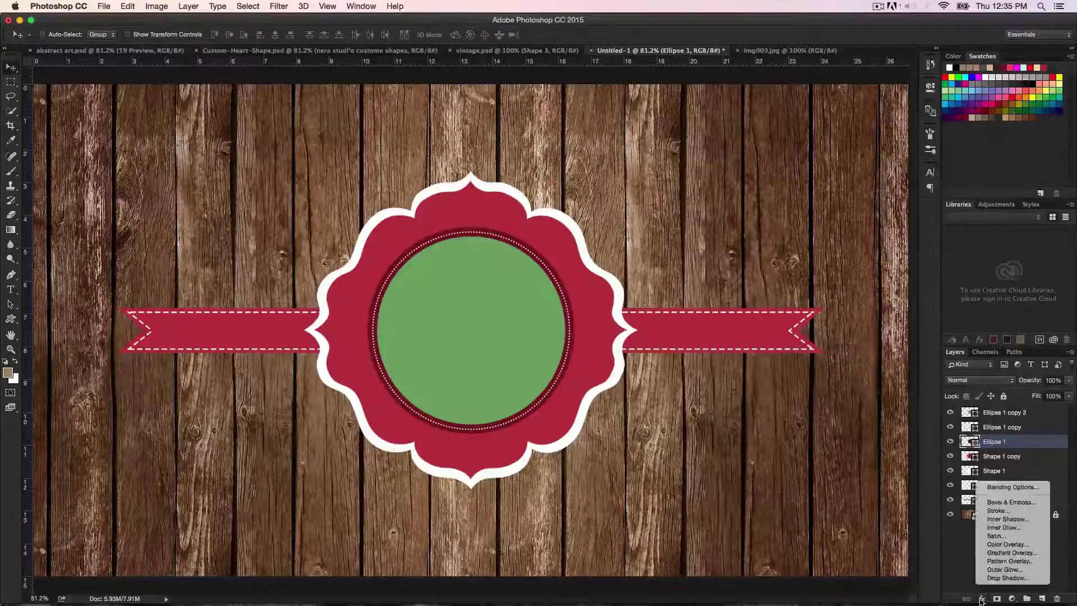
pyautogui.click(1012, 488)
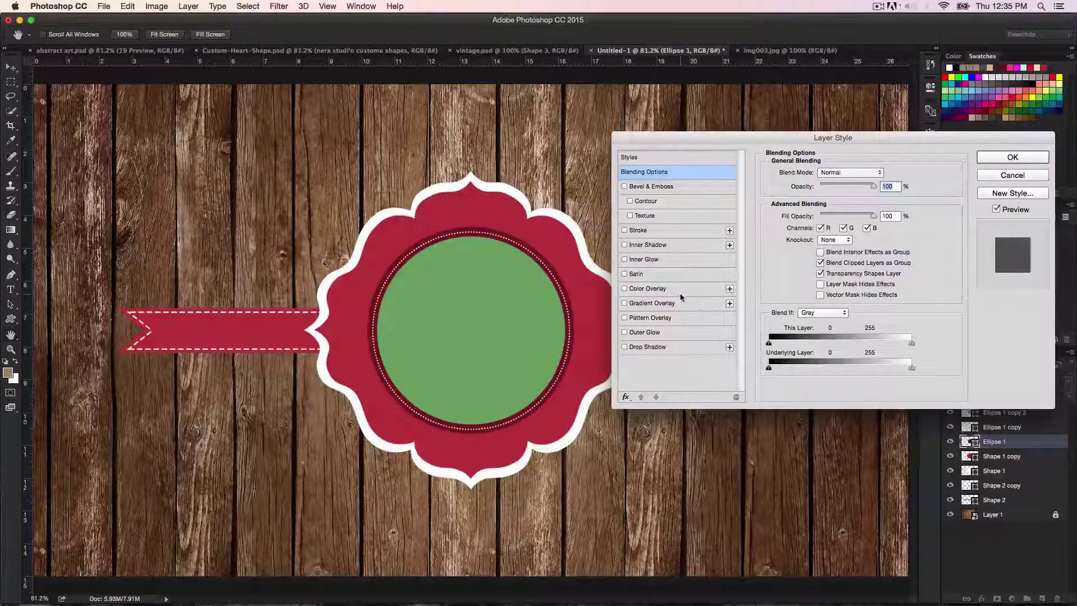
pyautogui.click(652, 334)
pyautogui.click(791, 216)
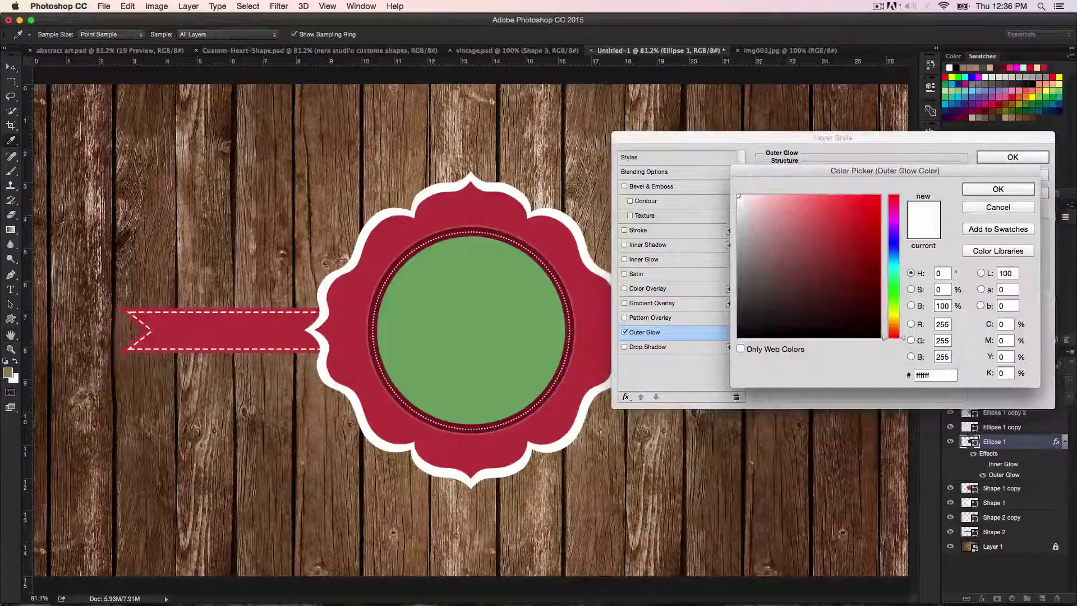
pyautogui.click(892, 315)
pyautogui.click(765, 207)
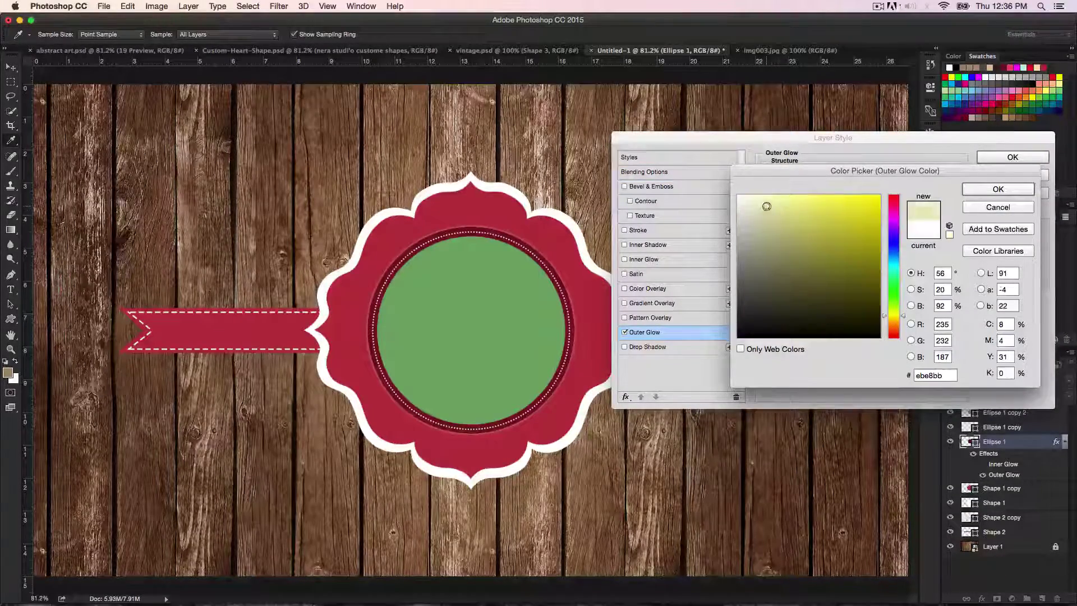
pyautogui.click(998, 186)
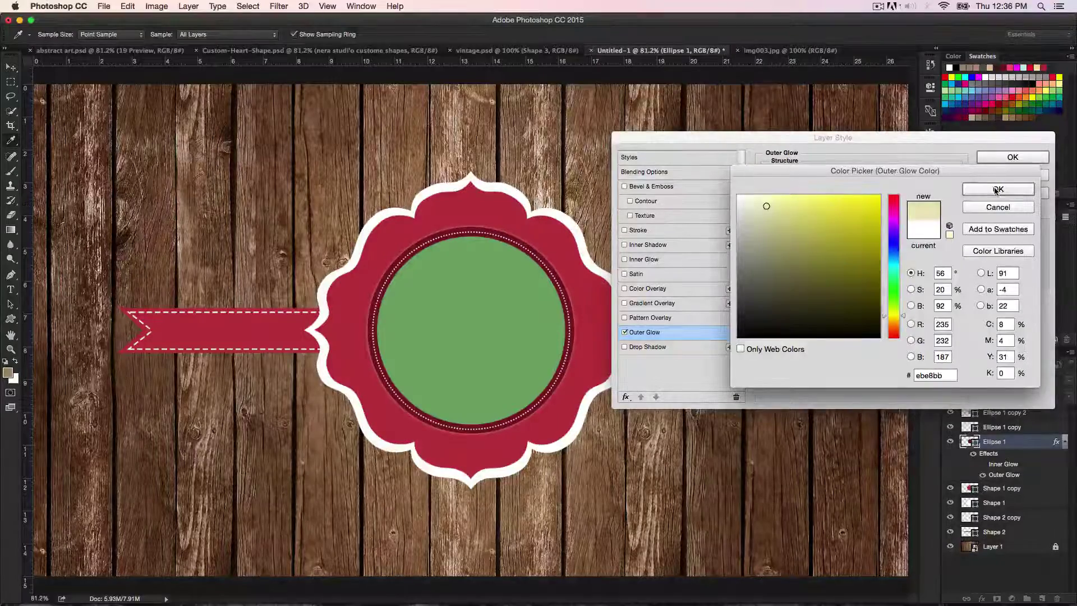
pyautogui.click(1010, 159)
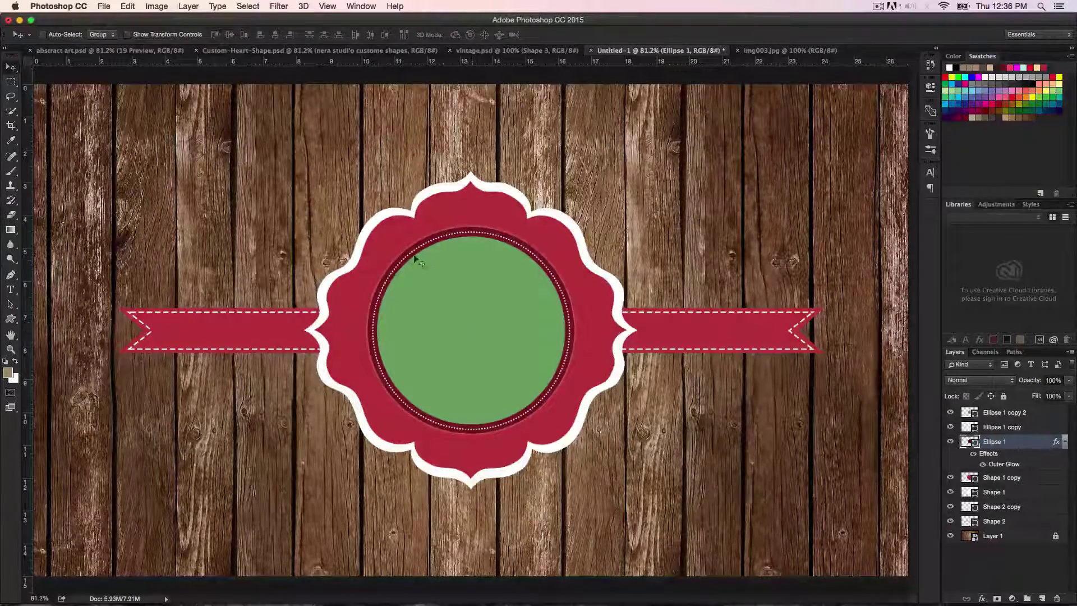
# Bring the light wood texture from img003.jpg into the badge document as a layer above Ellipse 1 copy 2, covering the green circle.
pyautogui.click(1001, 413)
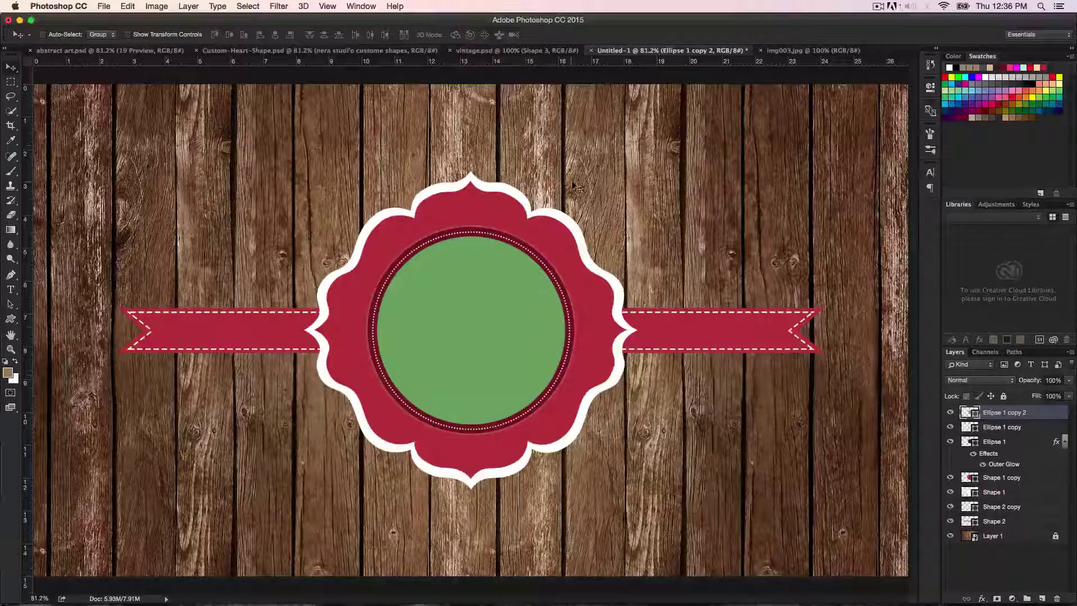
pyautogui.click(785, 51)
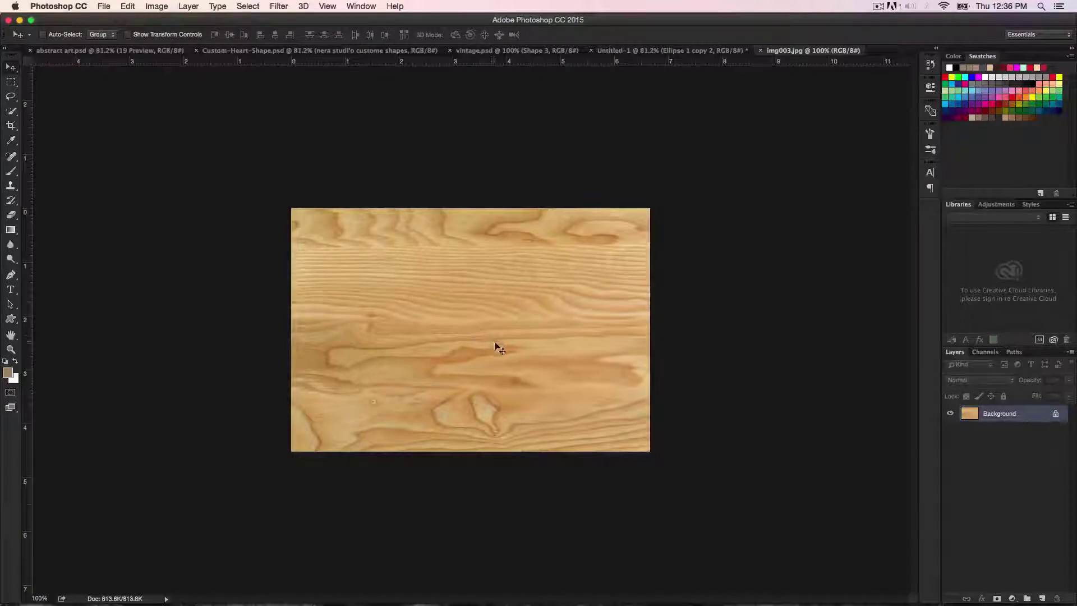
pyautogui.click(645, 50)
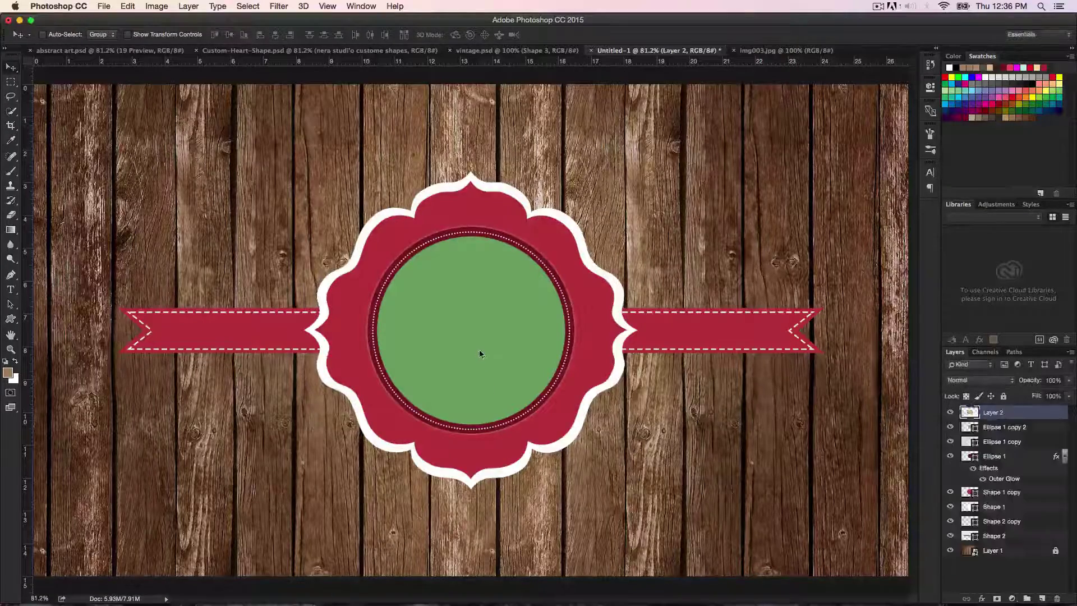
pyautogui.moveTo(480, 352); pyautogui.dragTo(487, 337)
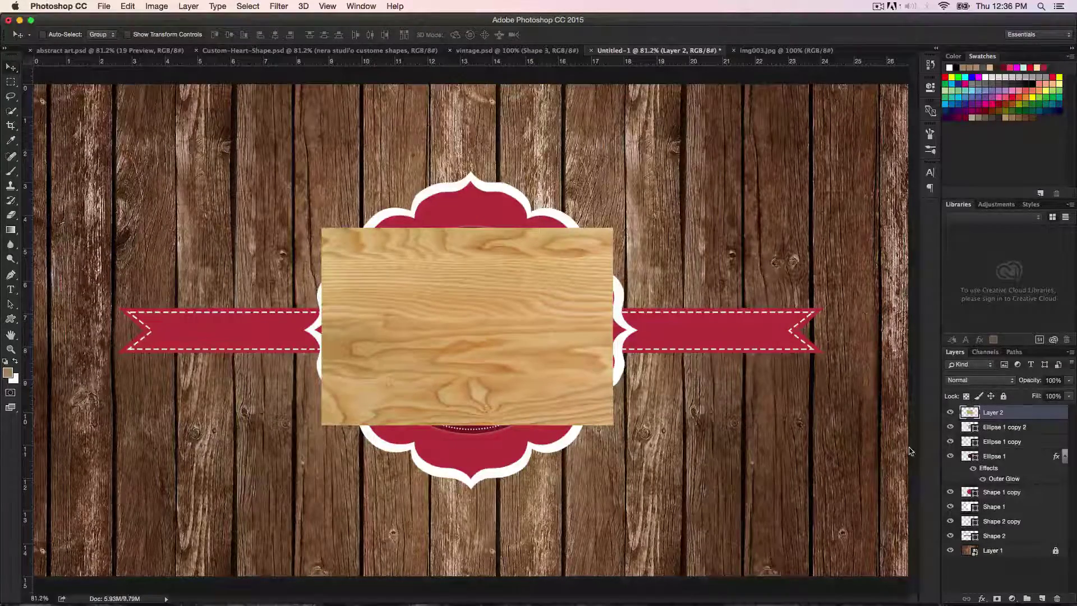
pyautogui.rightClick(987, 413)
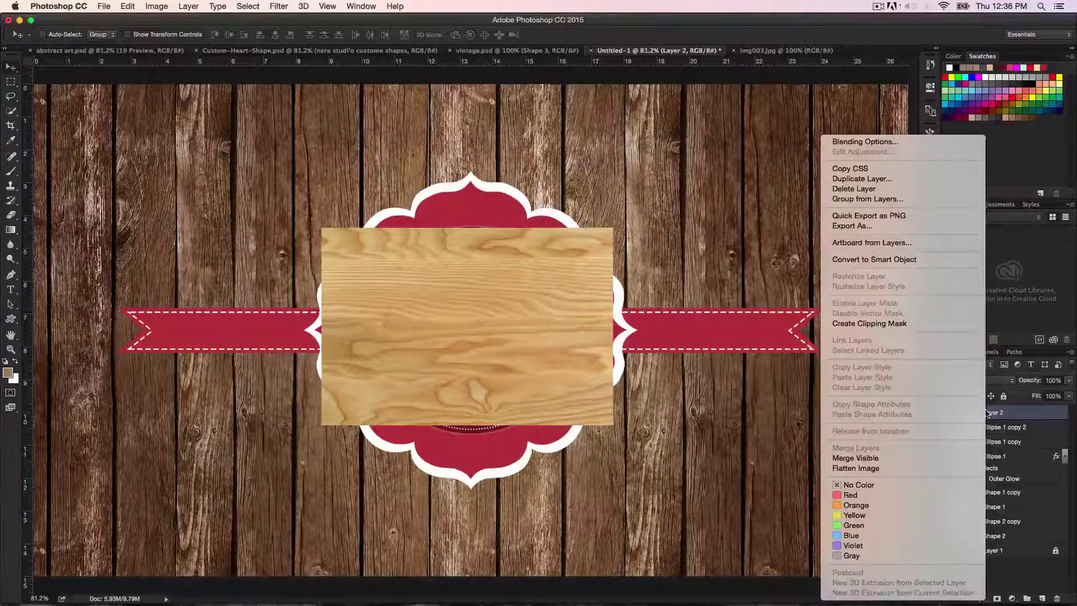
pyautogui.click(889, 324)
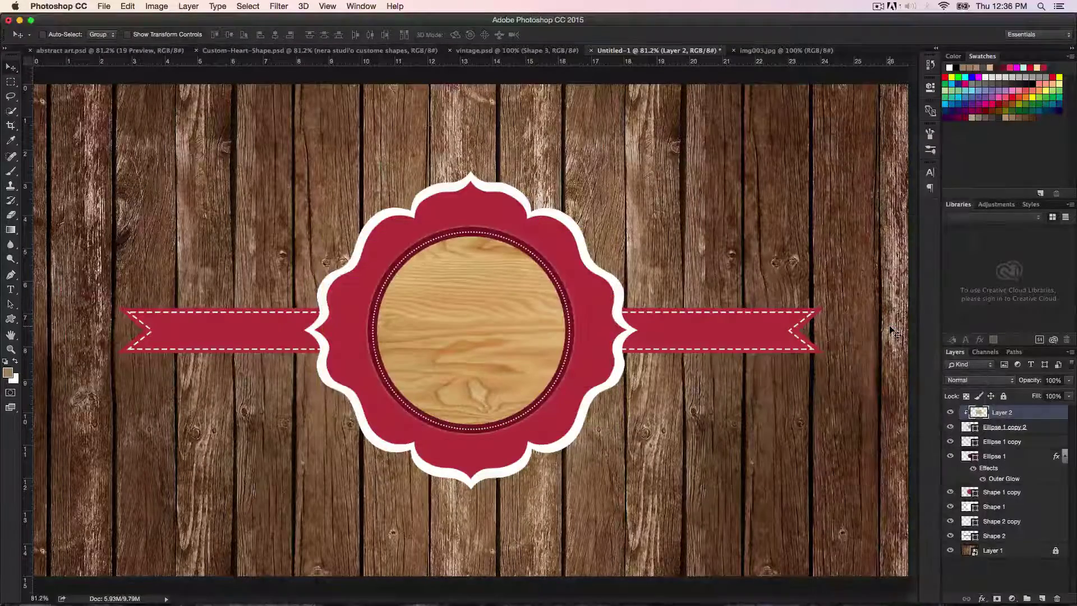
pyautogui.press('super+z')
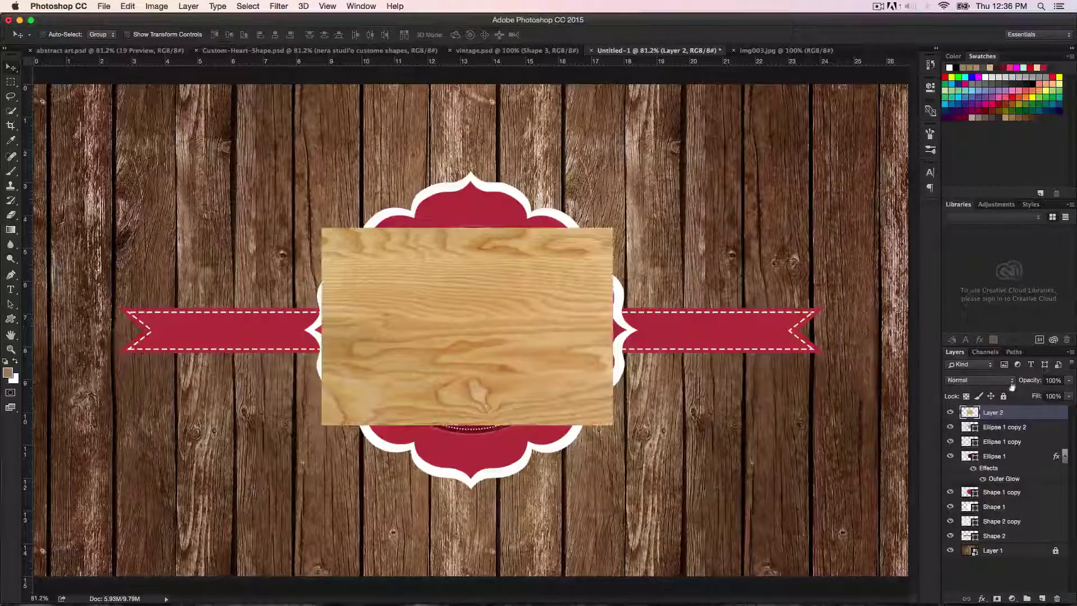
# Clip the light wood texture layer to the green circle layer (Ellipse 1 copy 2) with a clipping mask.
pyautogui.keyDown('alt'); pyautogui.click(974, 416); pyautogui.keyUp('alt')
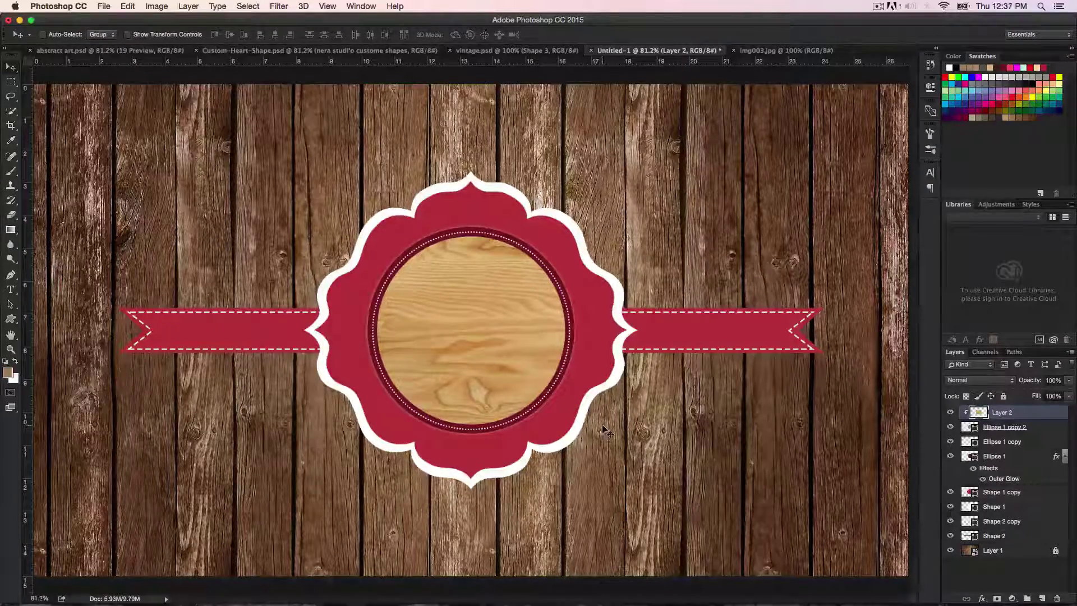
# Draw the man's head custom shape in the middle of the light wood circle, about 181 by 180 px.
pyautogui.press('u')
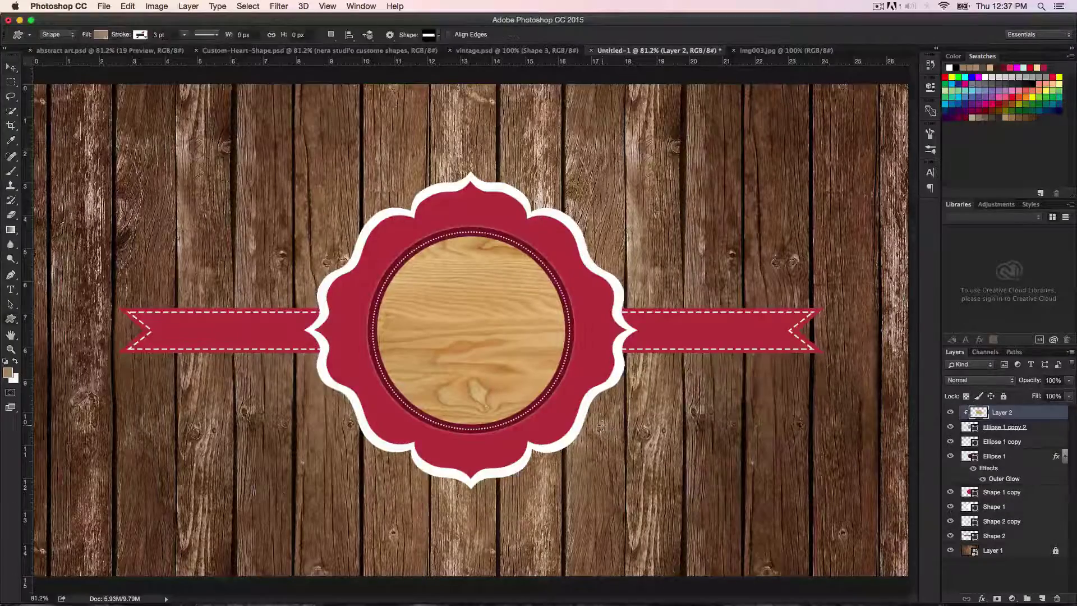
pyautogui.click(438, 35)
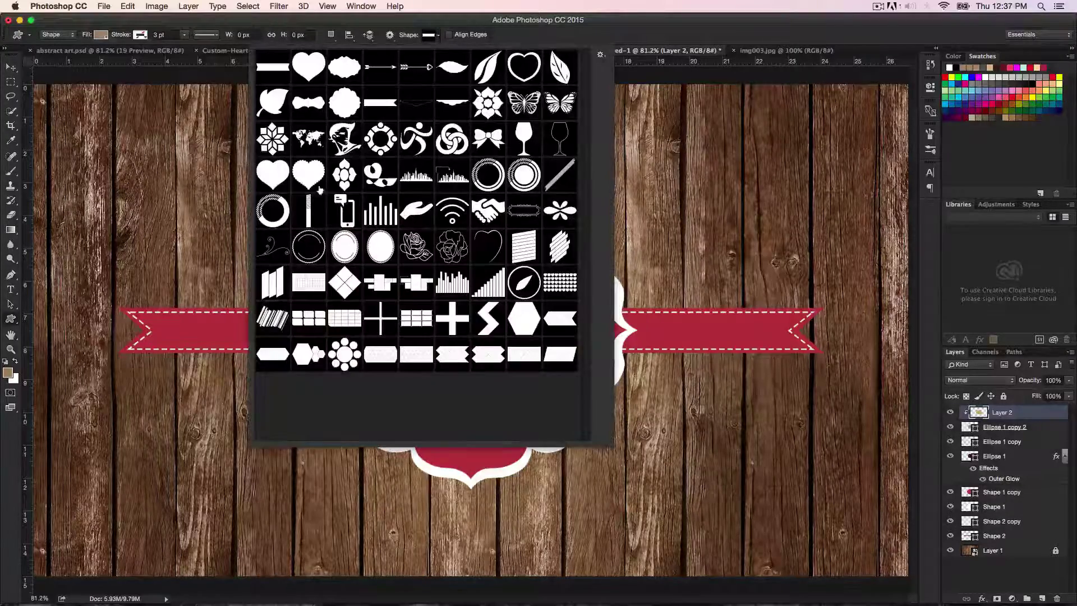
pyautogui.click(348, 143)
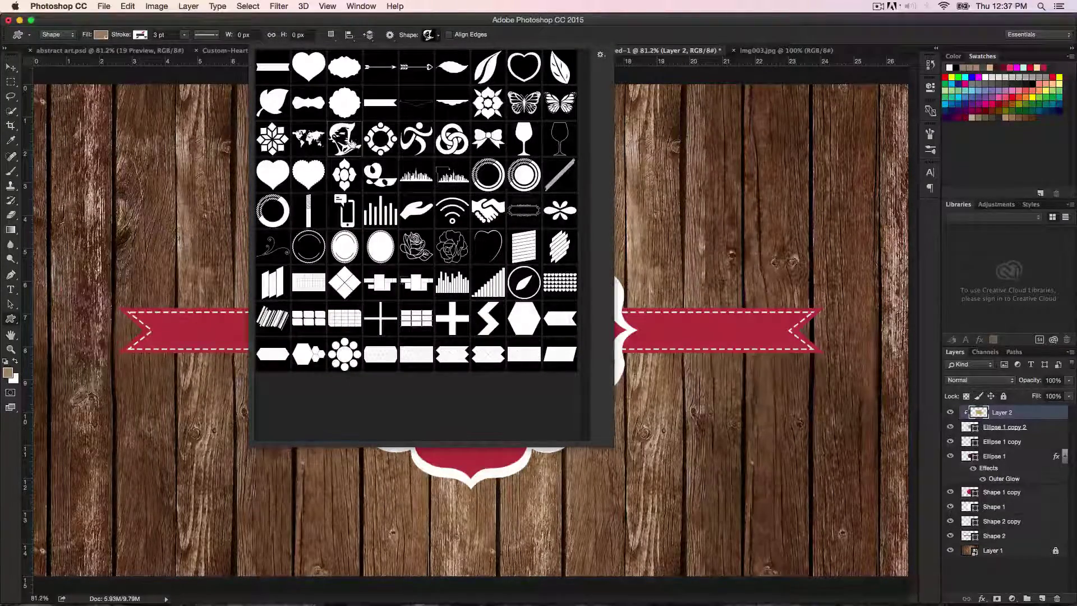
pyautogui.click(628, 306)
pyautogui.click(700, 260)
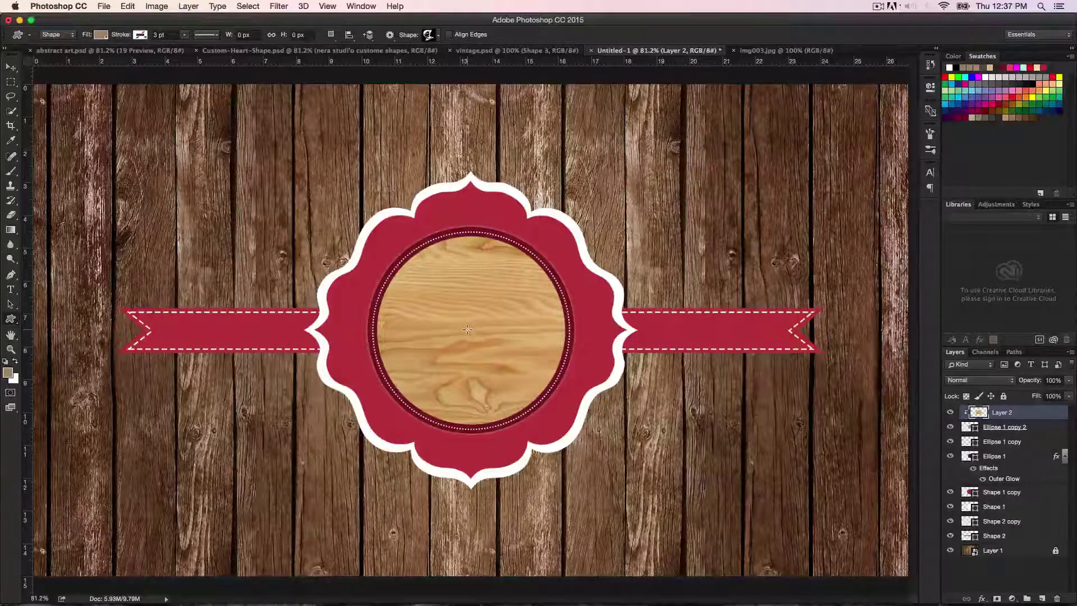
pyautogui.moveTo(467, 329)
pyautogui.mouseDown()
pyautogui.moveTo(493, 337)
pyautogui.moveTo(508, 370)
pyautogui.mouseUp()
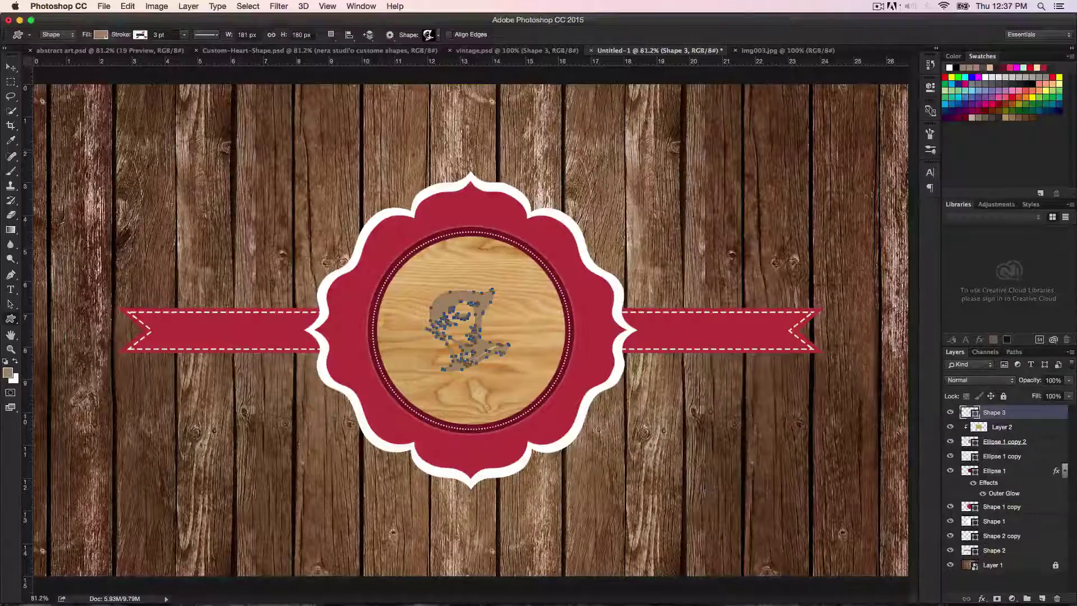
# Change the fill color of the man's head shape to dark brown, 301f0a.
pyautogui.click(100, 35)
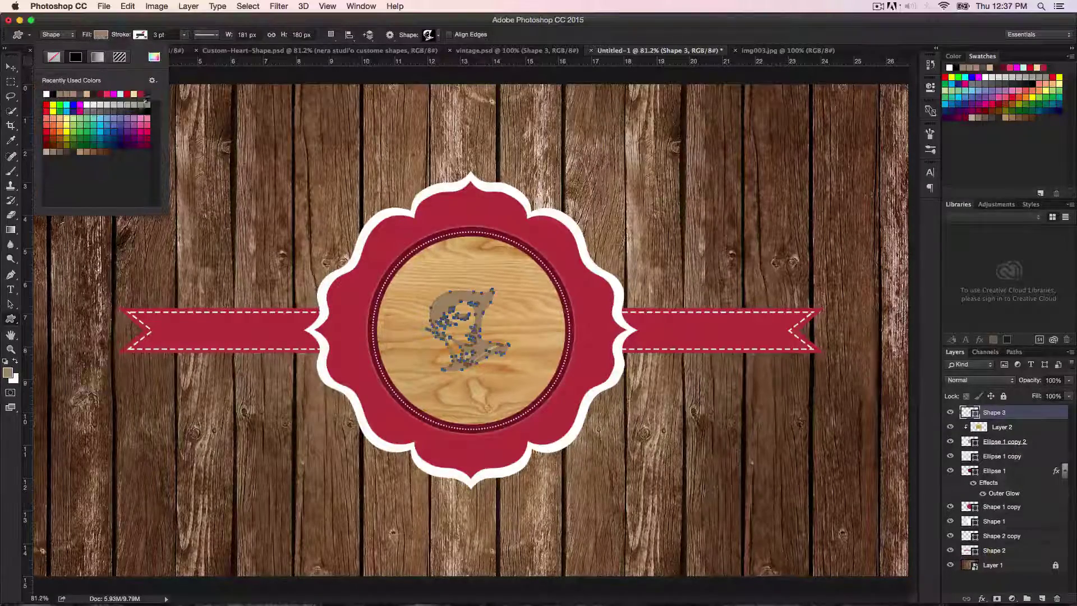
pyautogui.click(154, 56)
pyautogui.click(850, 311)
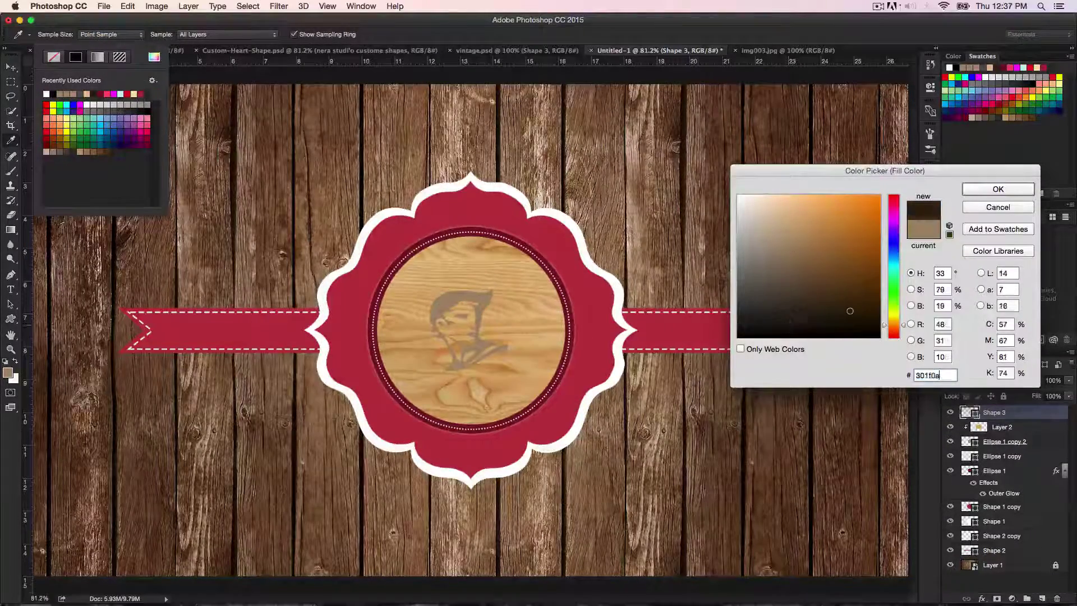
pyautogui.click(1003, 191)
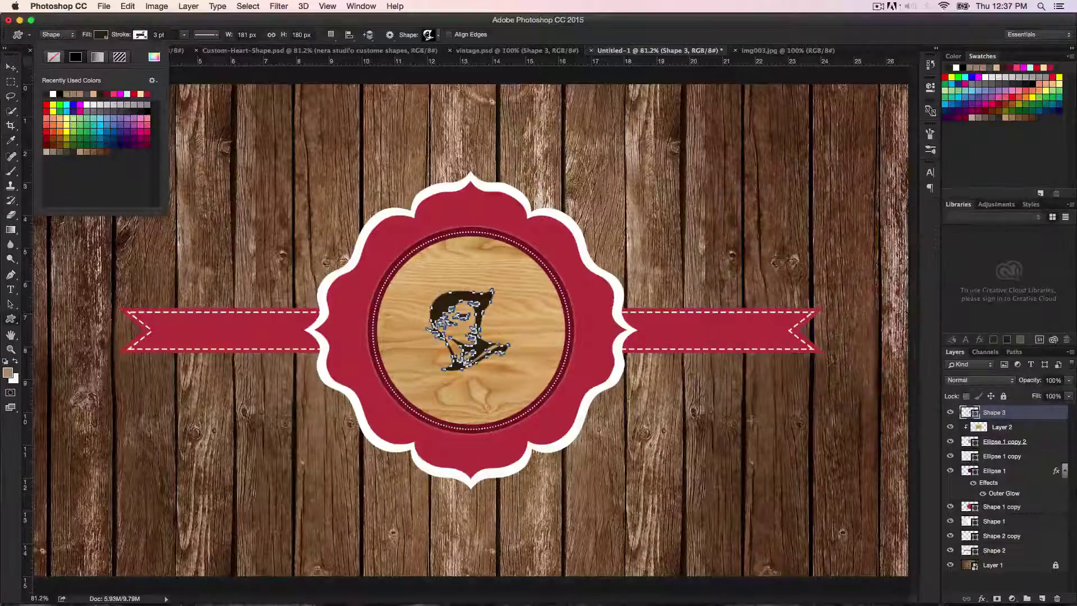
# Center the man's head shape horizontally on the canvas using a full-canvas selection, and deselect.
pyautogui.click(10, 67)
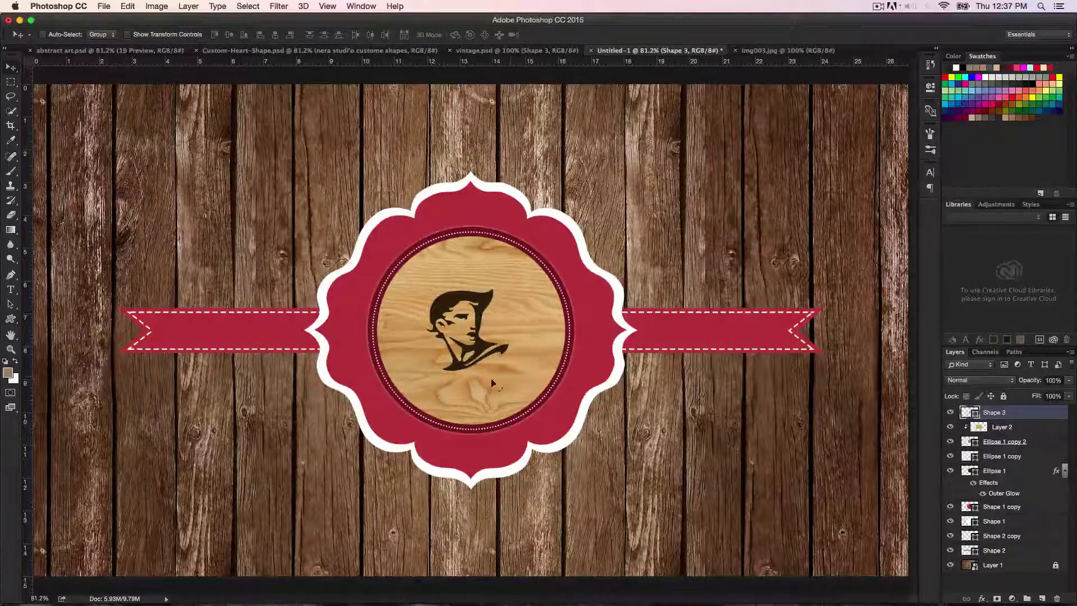
pyautogui.press('super+a')
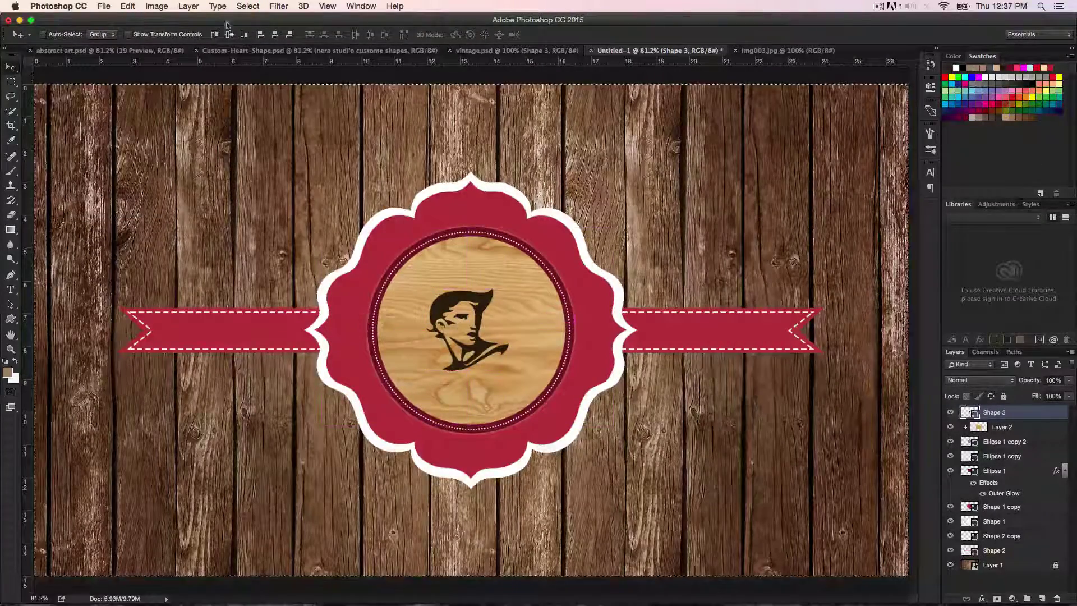
pyautogui.click(280, 35)
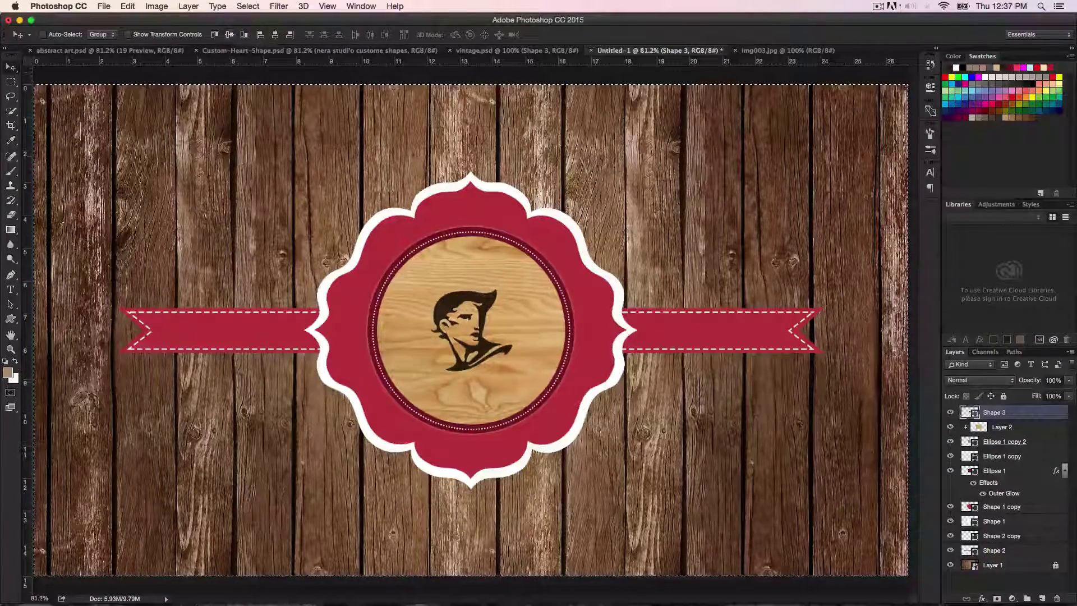
pyautogui.press('super+d')
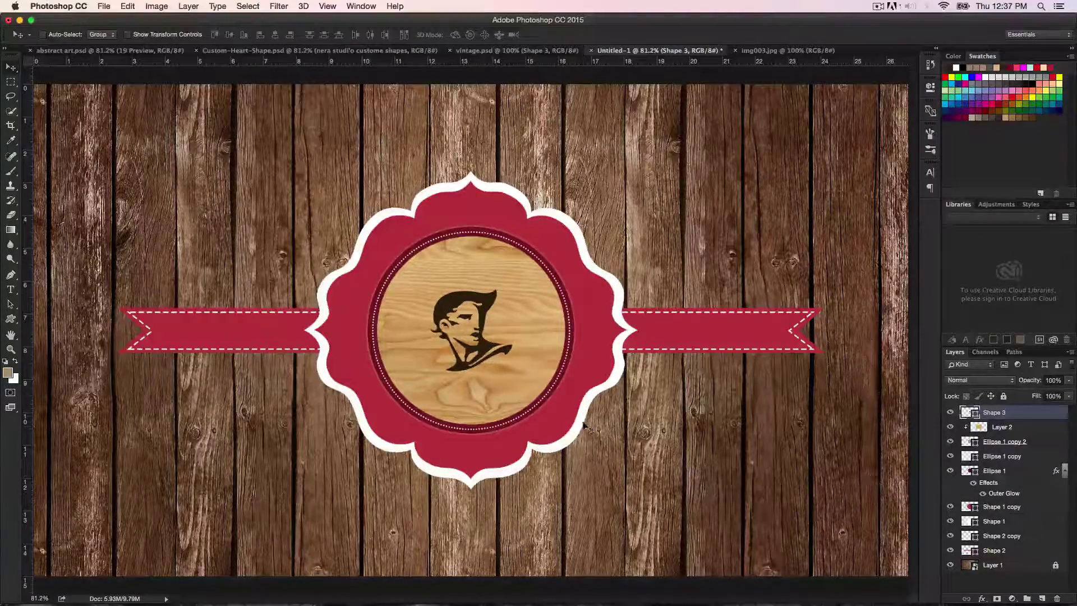
# With no layer selected, draw a circular path about 296 px in diameter around the man's head using the Ellipse tool in Path mode.
pyautogui.press('u')
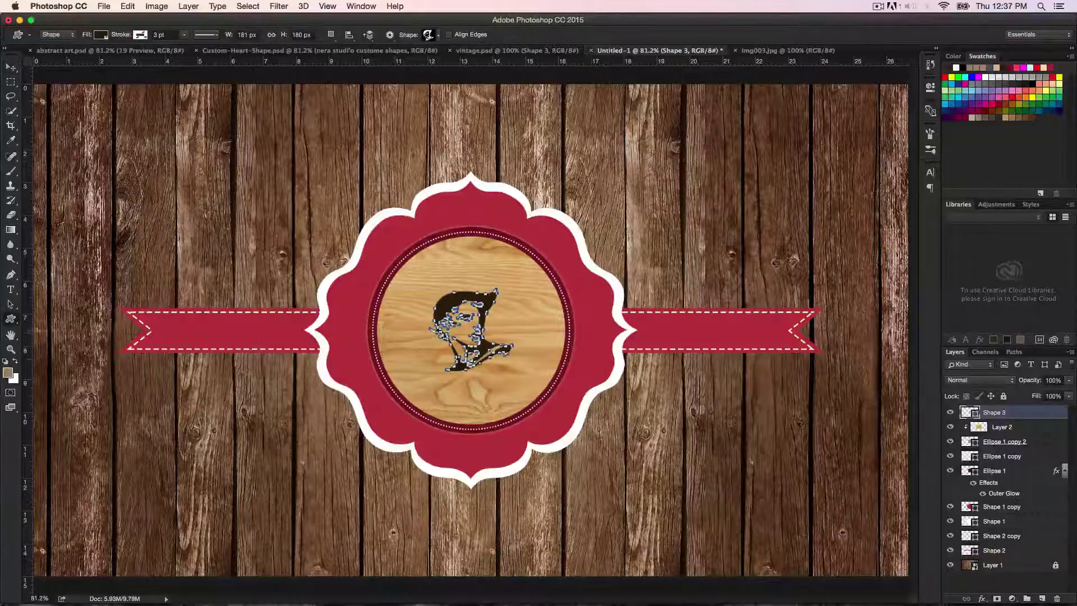
pyautogui.click(11, 318)
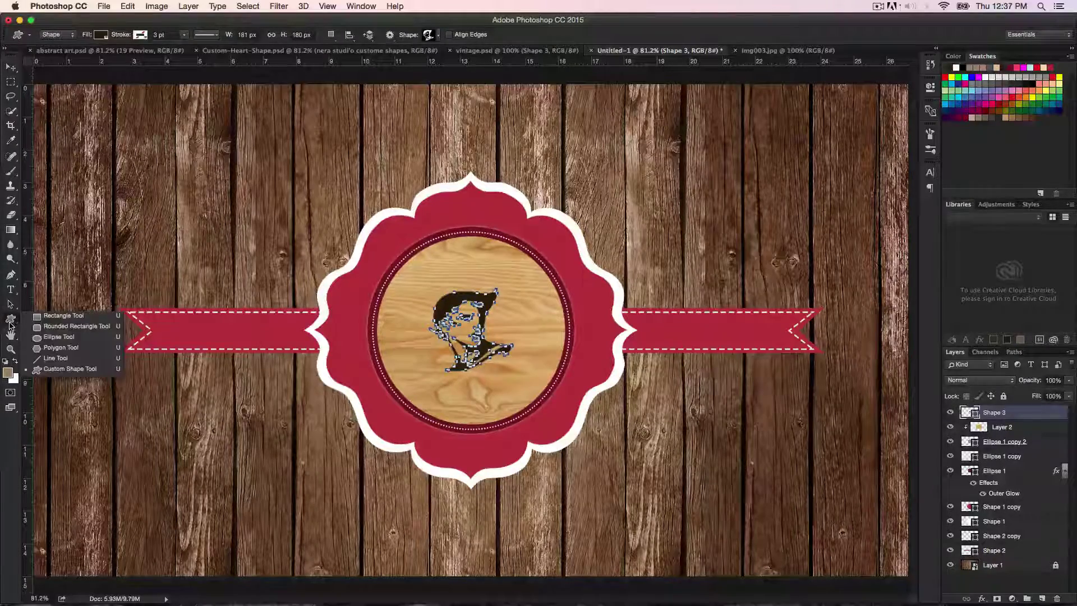
pyautogui.click(58, 337)
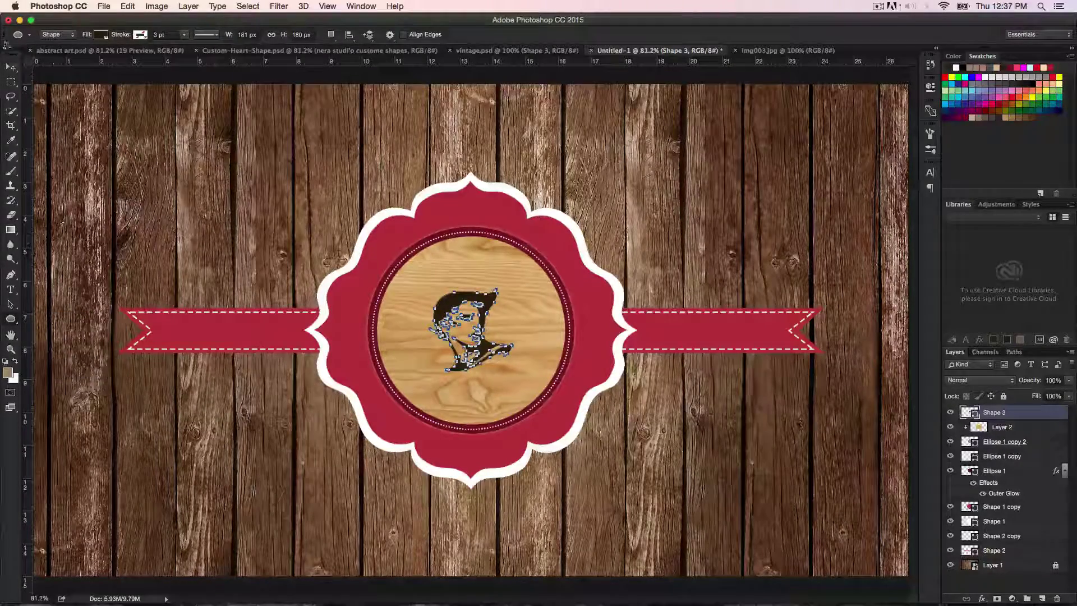
pyautogui.click(67, 38)
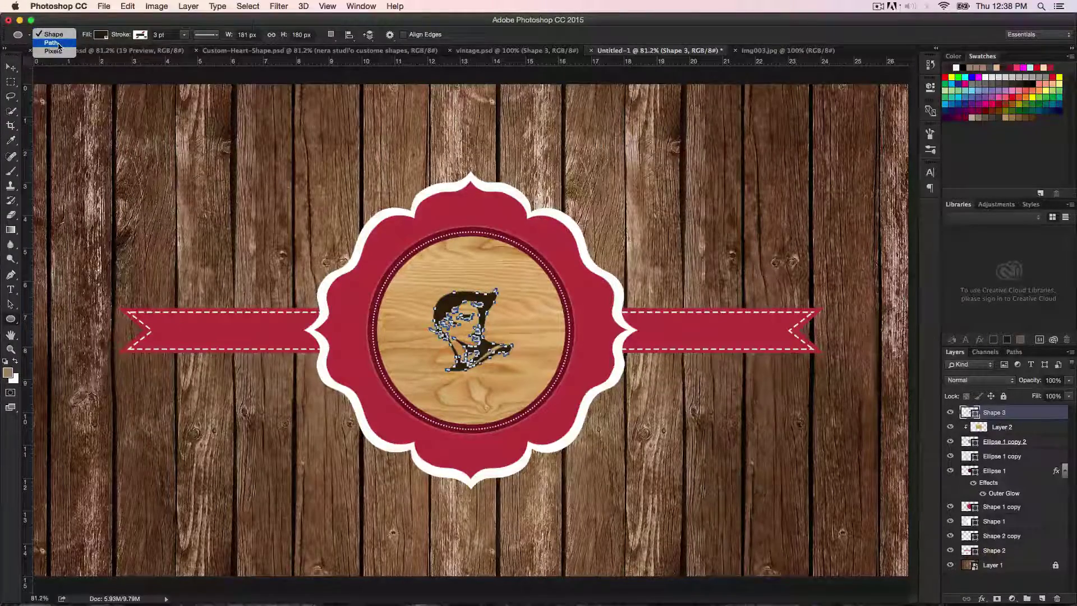
pyautogui.click(58, 44)
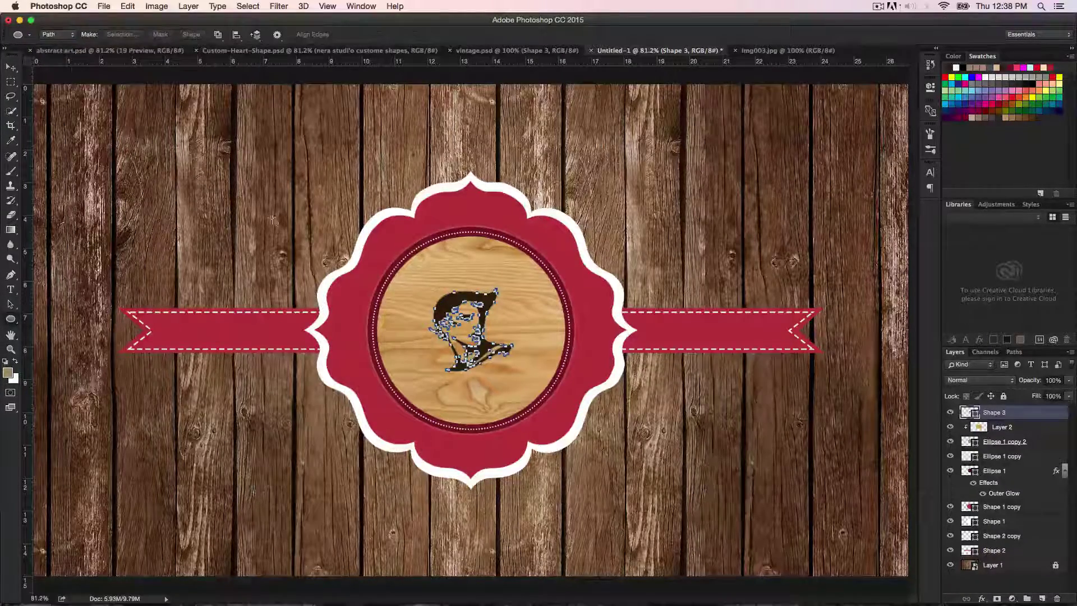
pyautogui.click(991, 586)
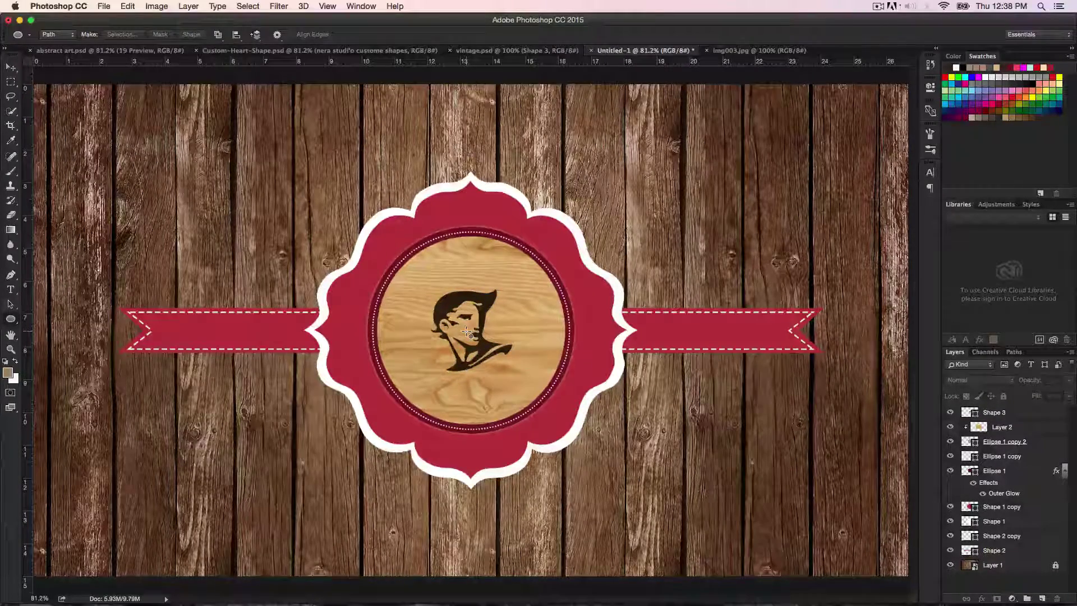
pyautogui.moveTo(467, 332); pyautogui.dragTo(558, 399)
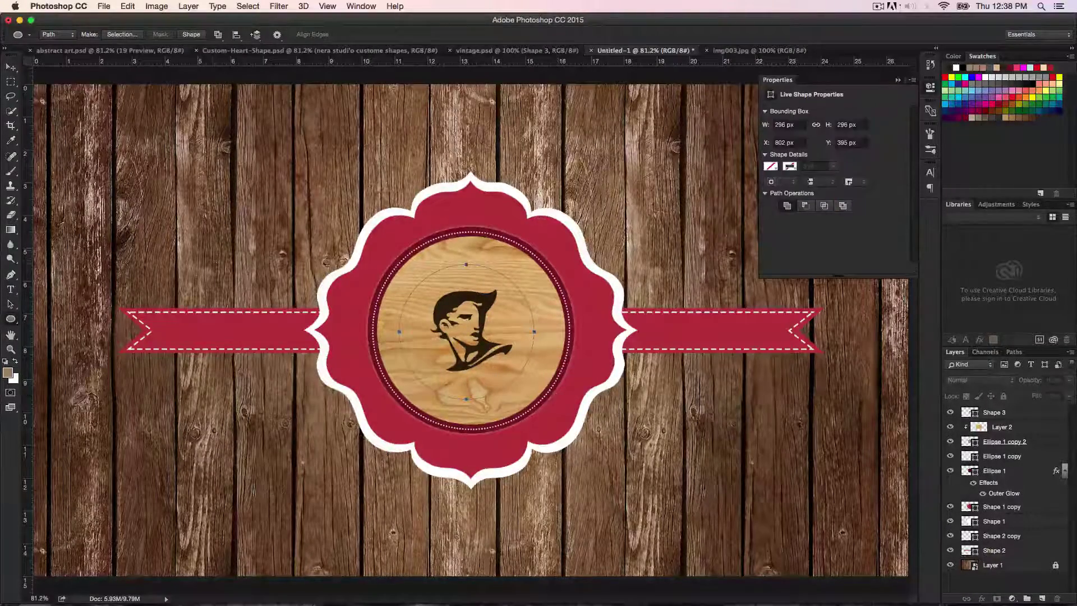
# Add the text "Nera Studio Company" along the upper arc of the circular path in 25 pt Apple Chancery.
pyautogui.click(11, 289)
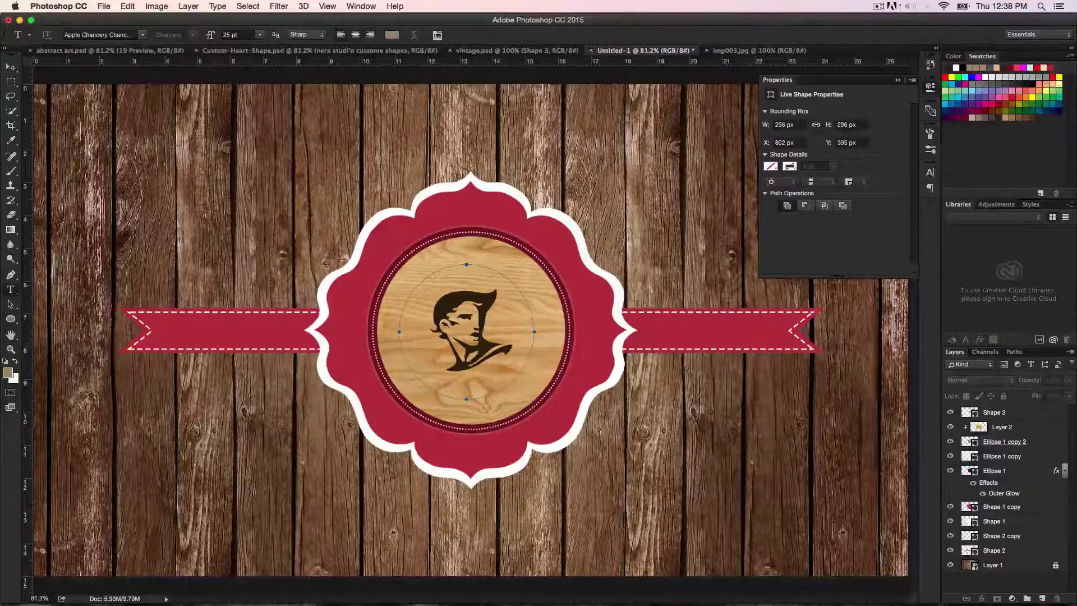
pyautogui.click(409, 296)
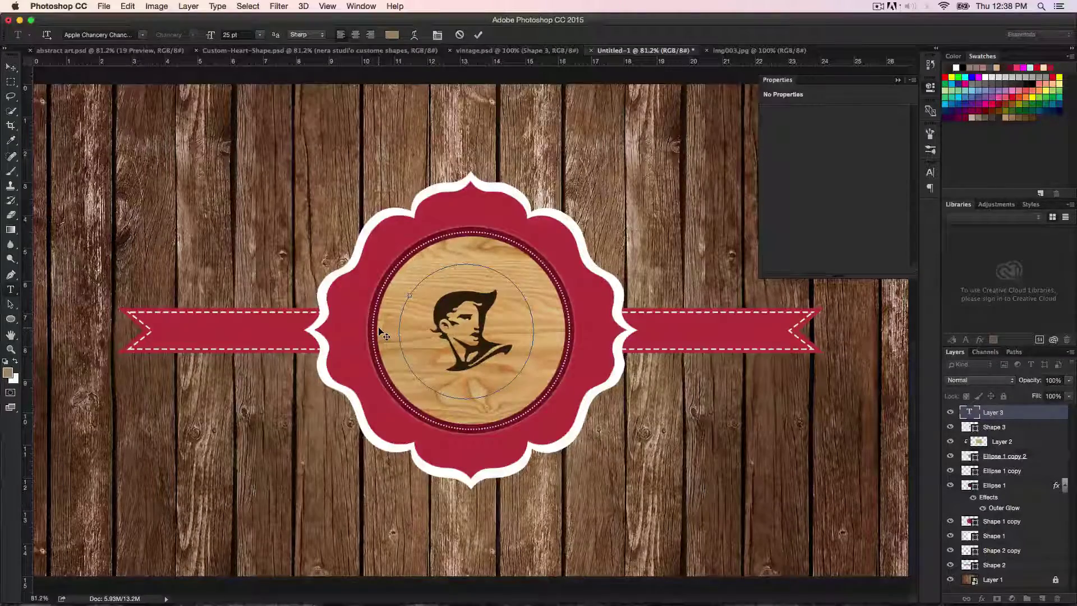
pyautogui.write('Vintage St')
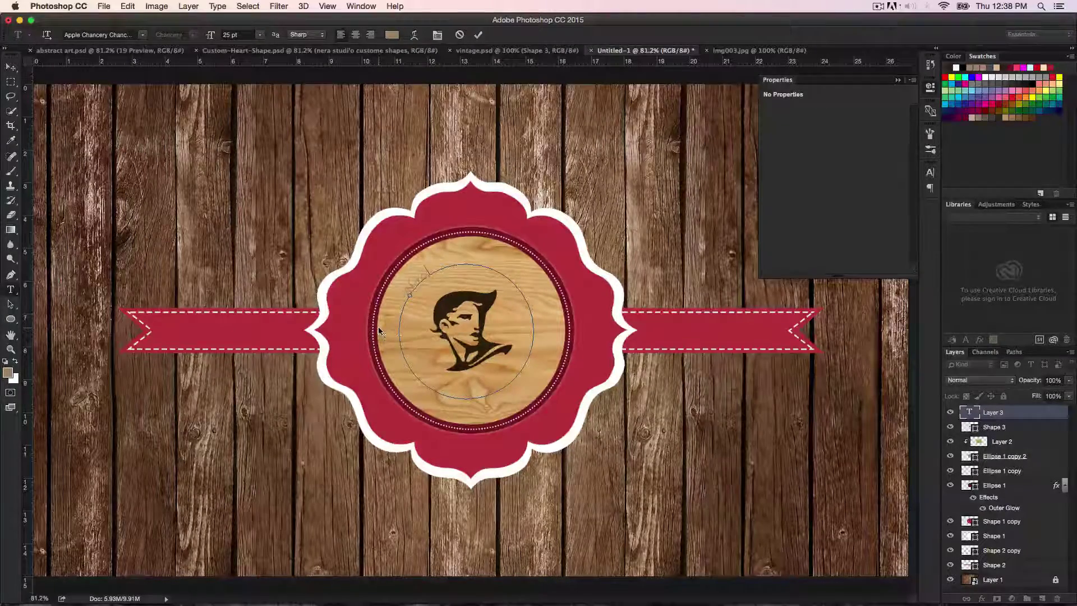
pyautogui.write('udio Logo')
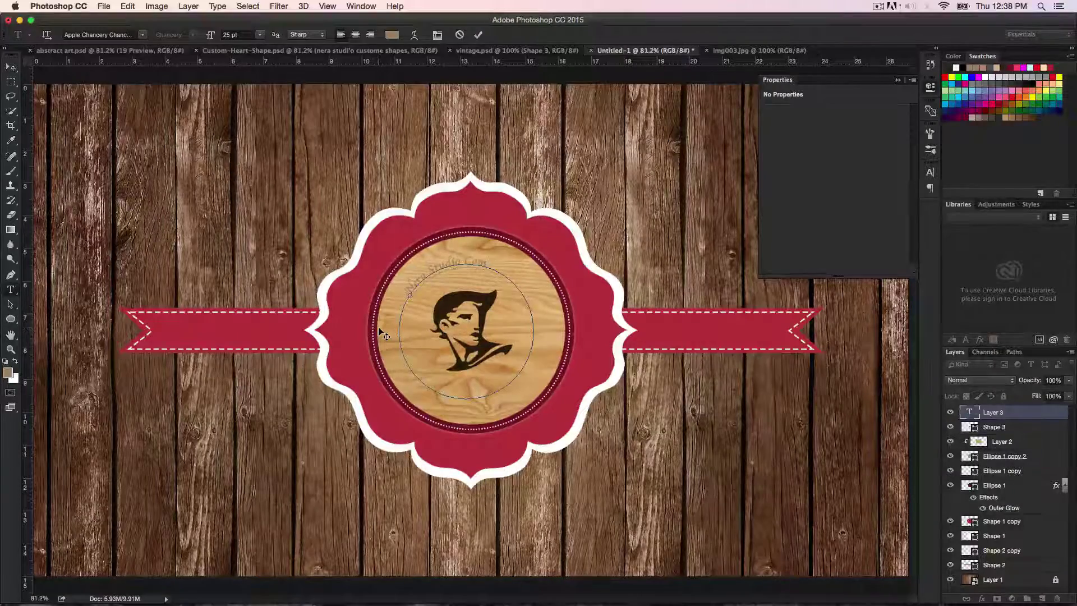
pyautogui.write('pany')
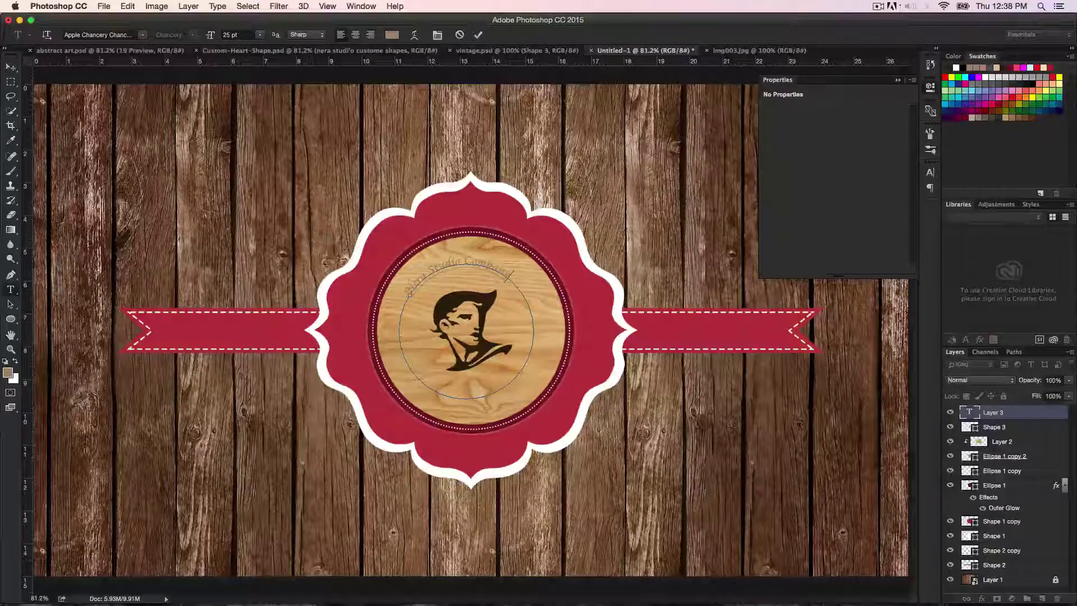
pyautogui.click(10, 66)
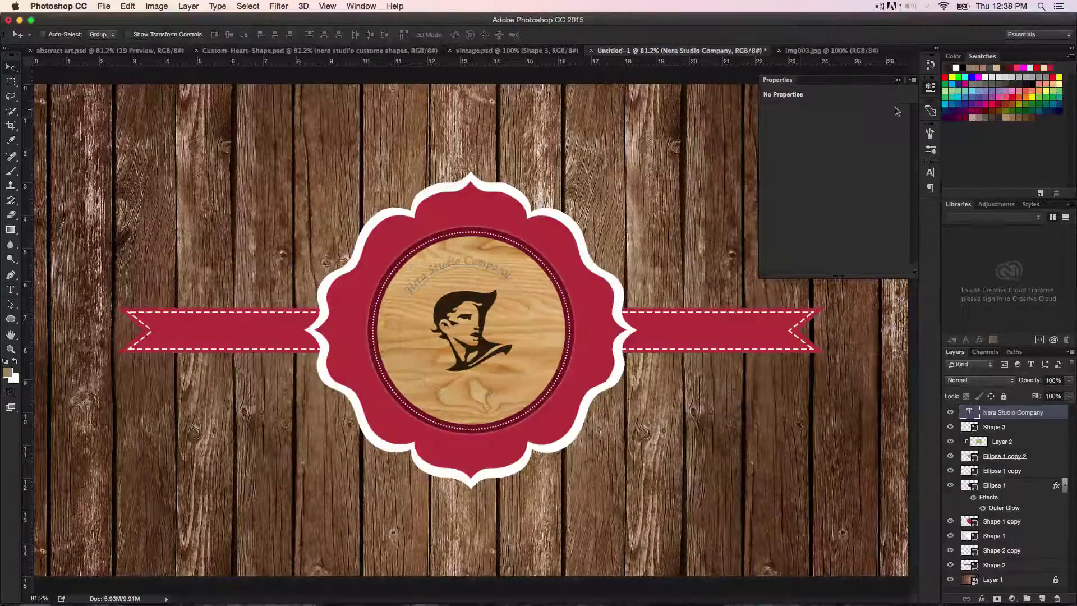
# Change the arc text's color to the head shape's dark brown, 301f0a.
pyautogui.click(929, 172)
pyautogui.click(893, 235)
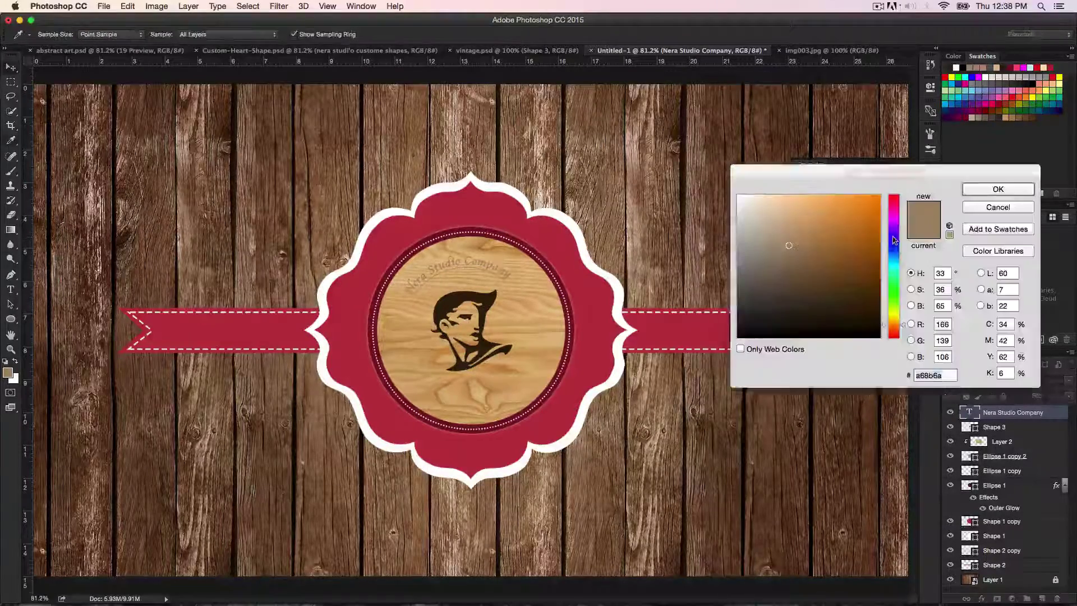
pyautogui.click(458, 295)
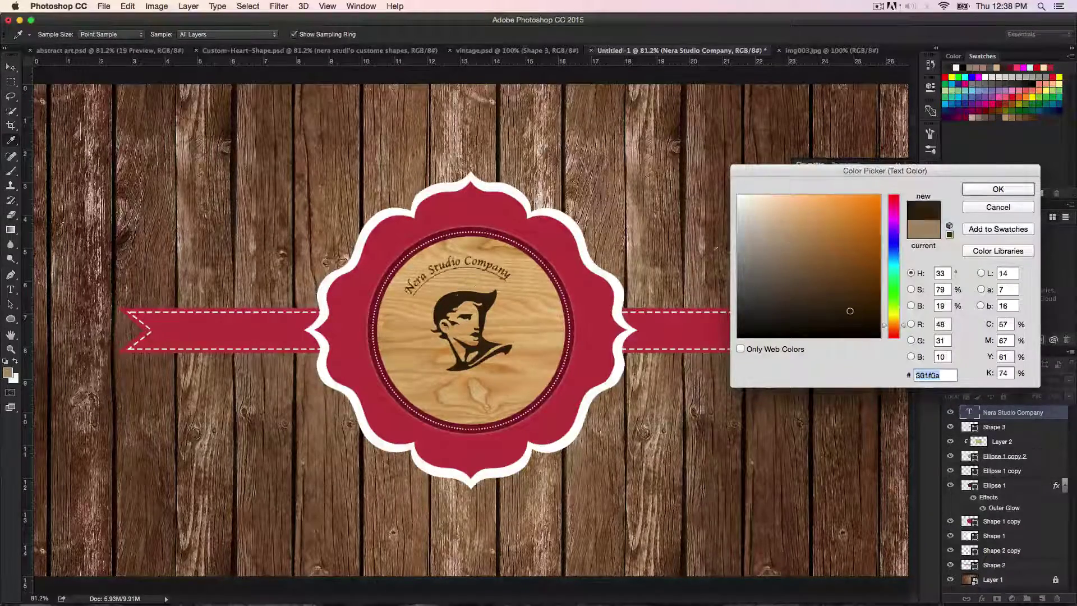
pyautogui.click(997, 189)
pyautogui.press('v')
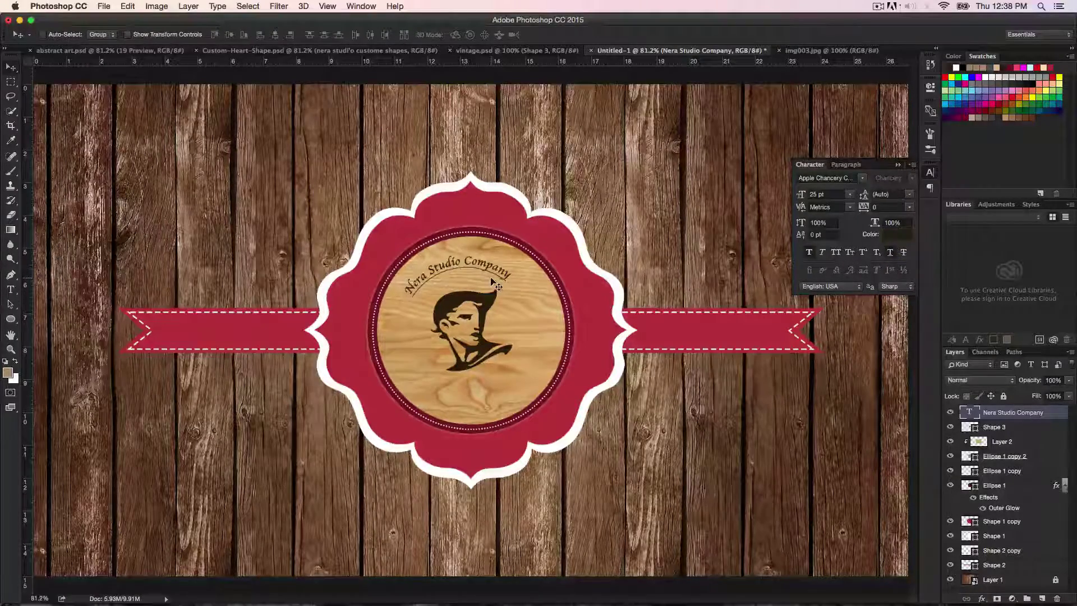
# Set the arc text's font to Arial Regular and its size to 30 pt.
pyautogui.click(862, 177)
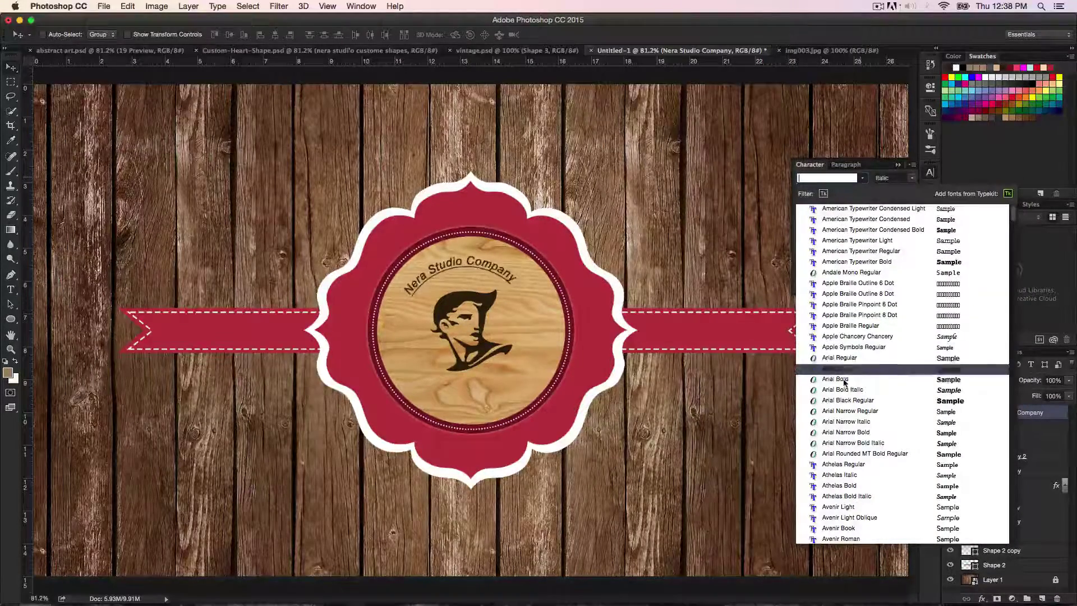
pyautogui.click(851, 360)
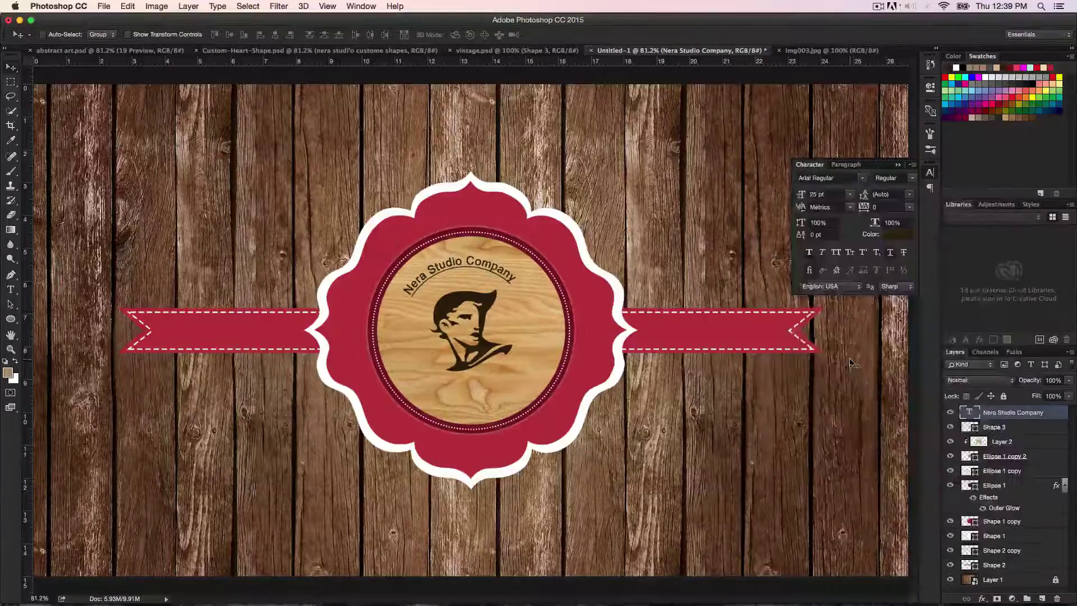
pyautogui.moveTo(800, 196); pyautogui.dragTo(808, 198)
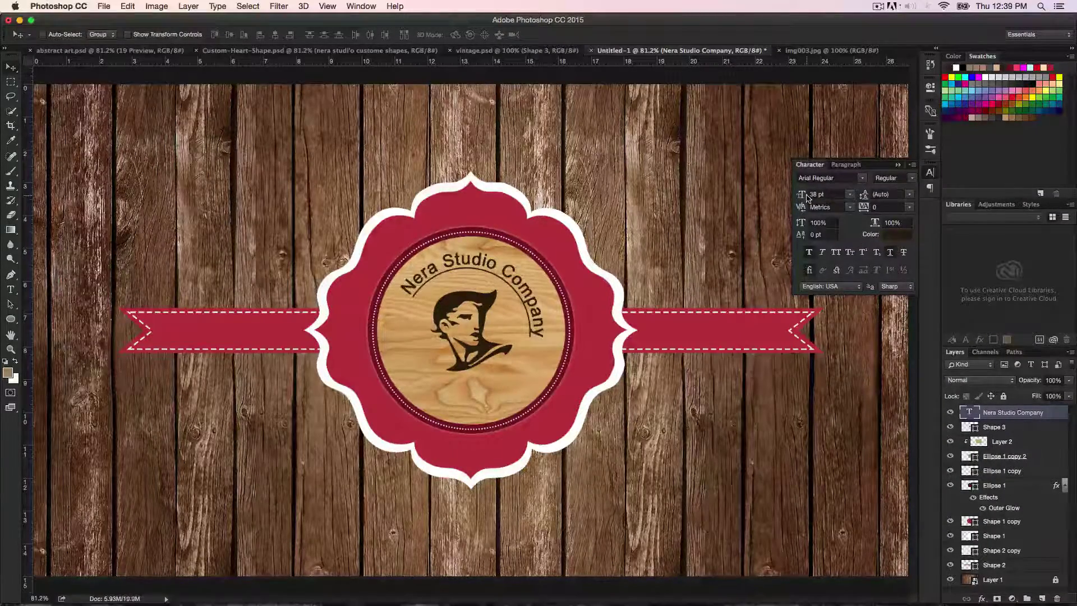
pyautogui.click(817, 194)
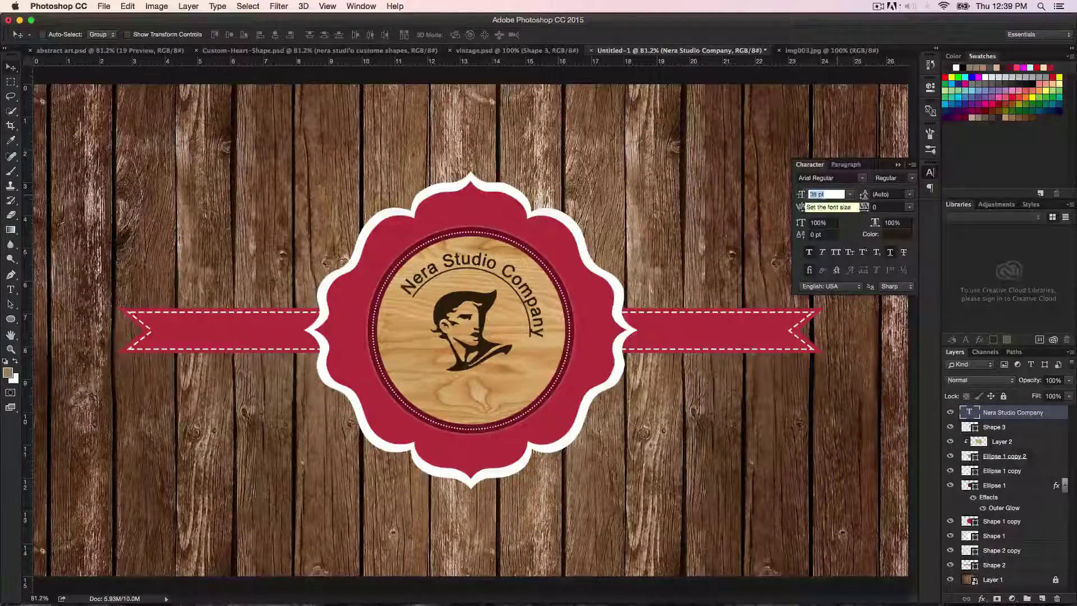
pyautogui.write('25')
pyautogui.press('Return')
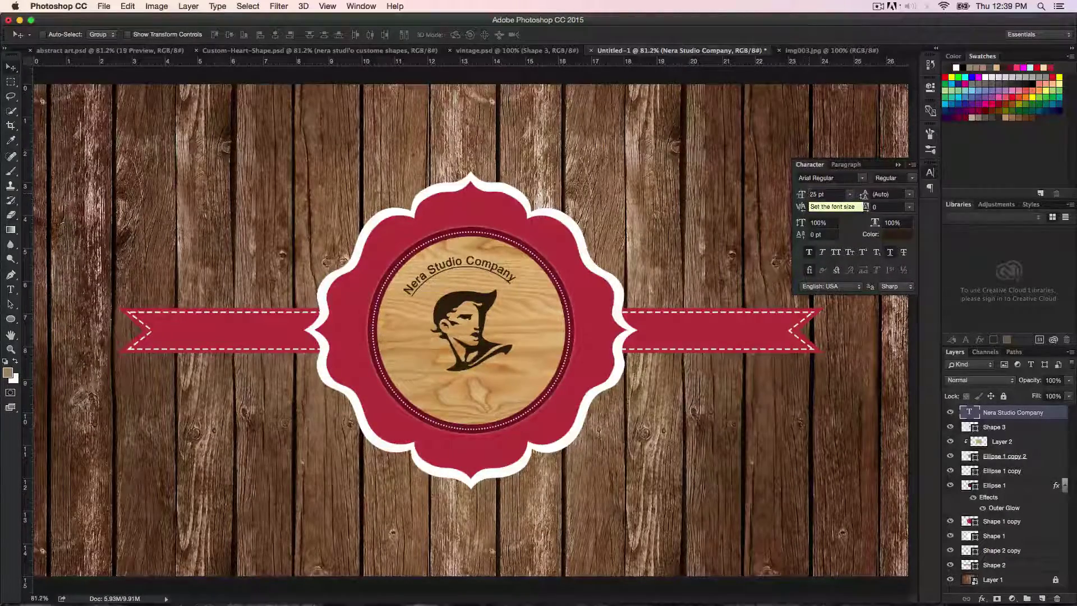
pyautogui.click(818, 194)
pyautogui.write('30')
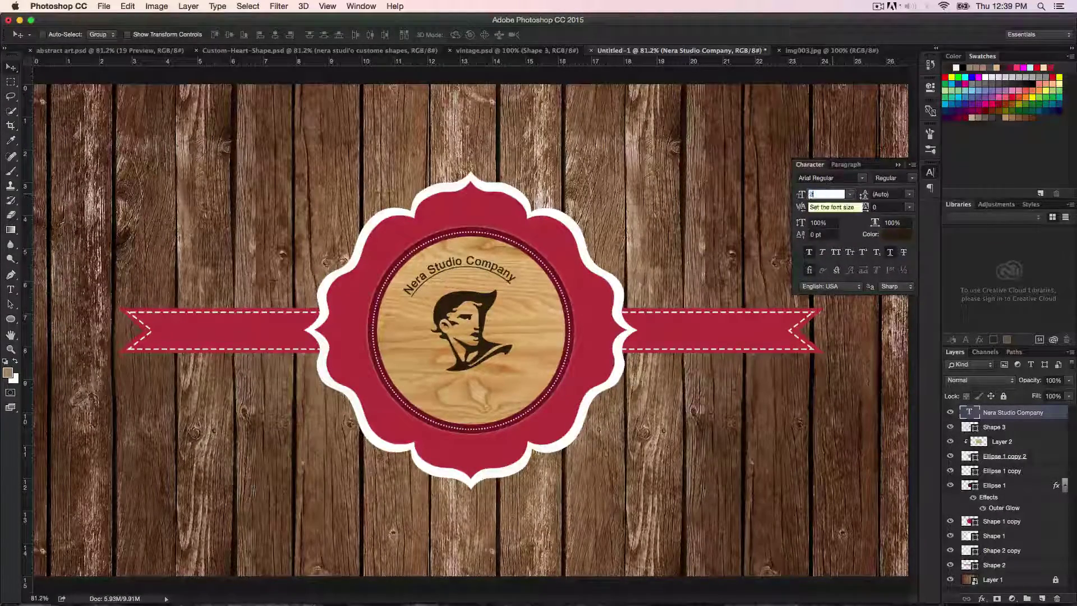
pyautogui.press('Return')
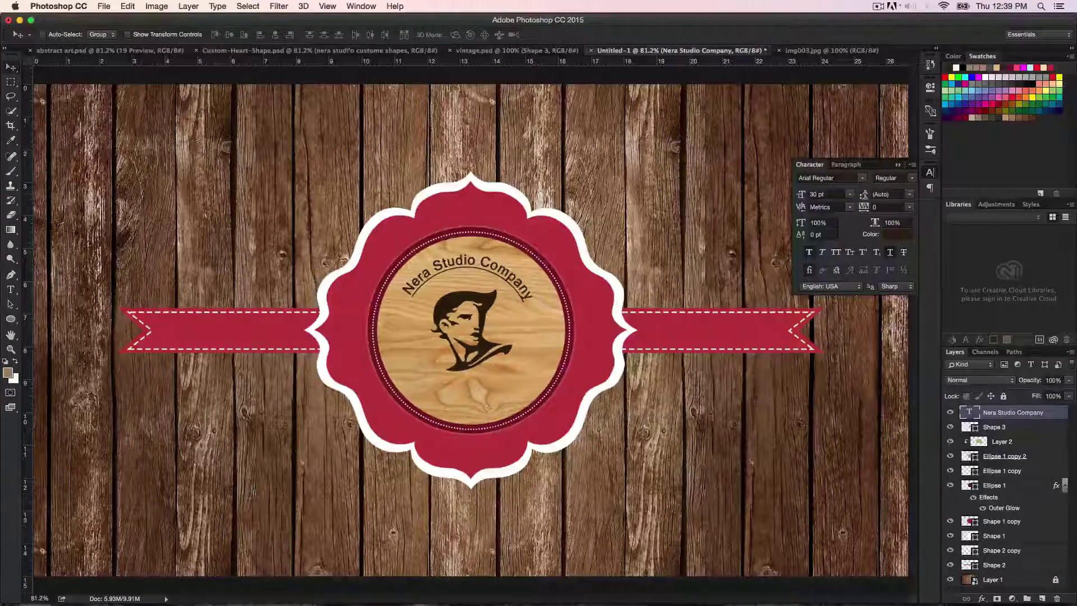
# Format the arc text in small caps without underline and set its size to 33 pt.
pyautogui.click(848, 253)
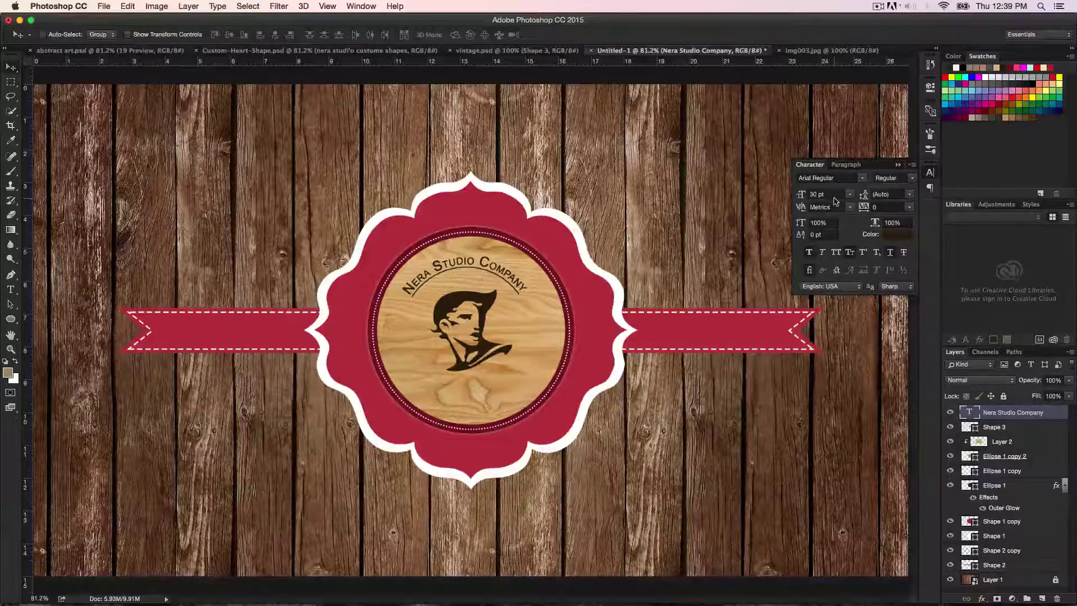
pyautogui.moveTo(819, 194); pyautogui.dragTo(809, 194)
pyautogui.write('33')
pyautogui.press('Return')
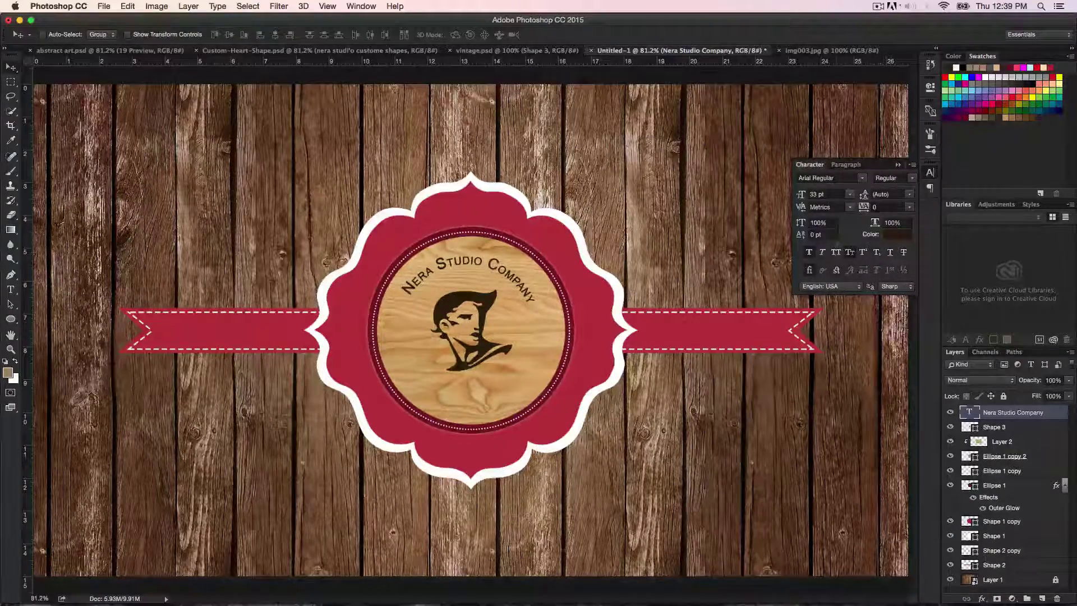
pyautogui.click(898, 164)
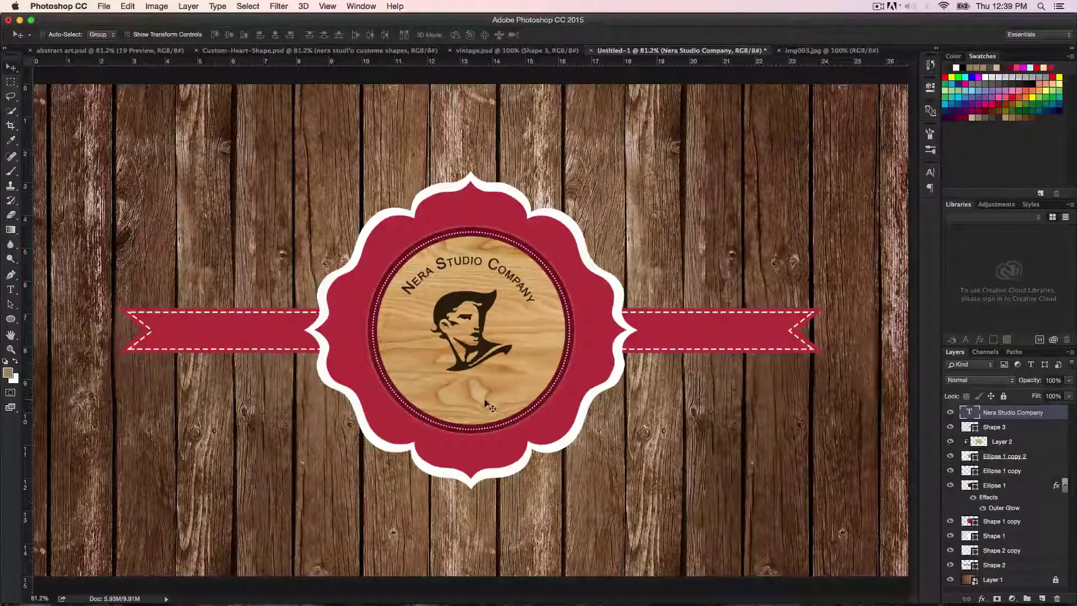
# Add the text "Established 2011" below the man's head and center it within the wood circle.
pyautogui.click(10, 289)
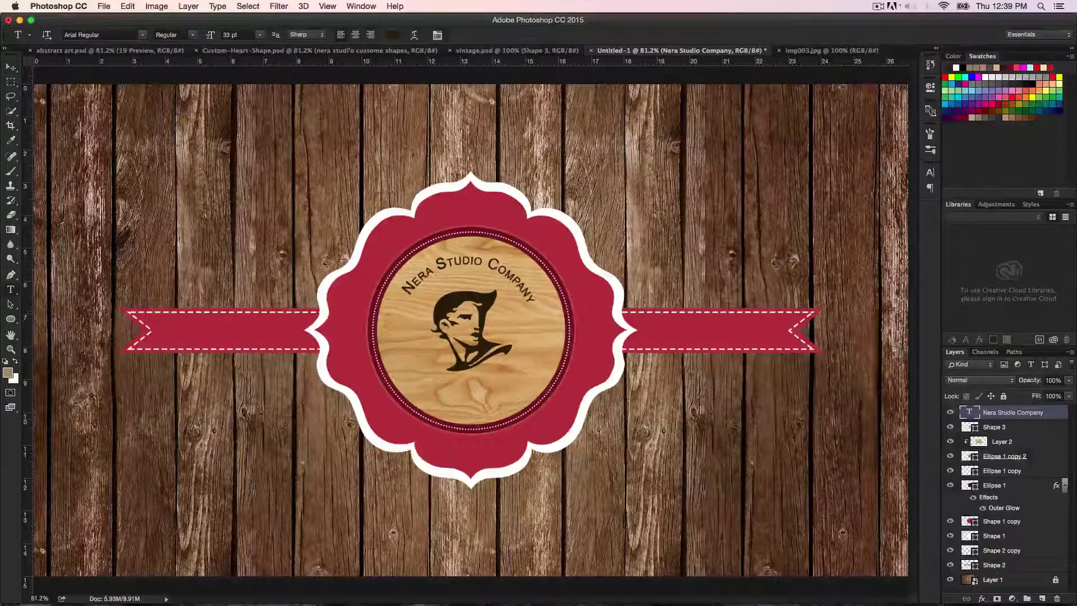
pyautogui.click(434, 400)
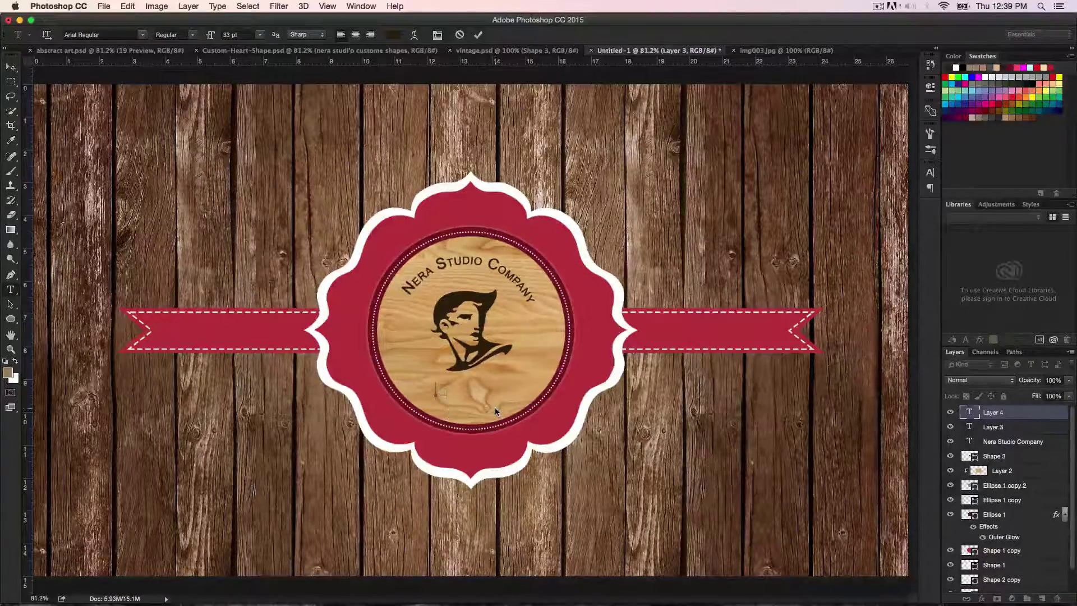
pyautogui.write('Established')
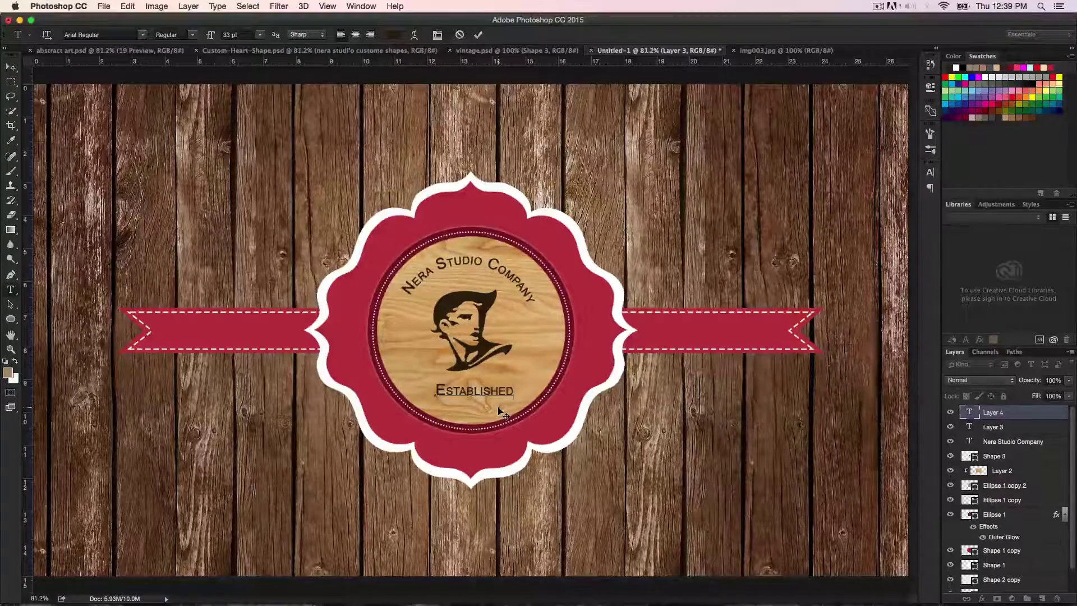
pyautogui.write(' 2016')
pyautogui.click(10, 69)
pyautogui.moveTo(487, 391); pyautogui.dragTo(471, 390)
# Change the font of the "Established 2011" text to Exmouth Regular without small caps.
pyautogui.click(930, 172)
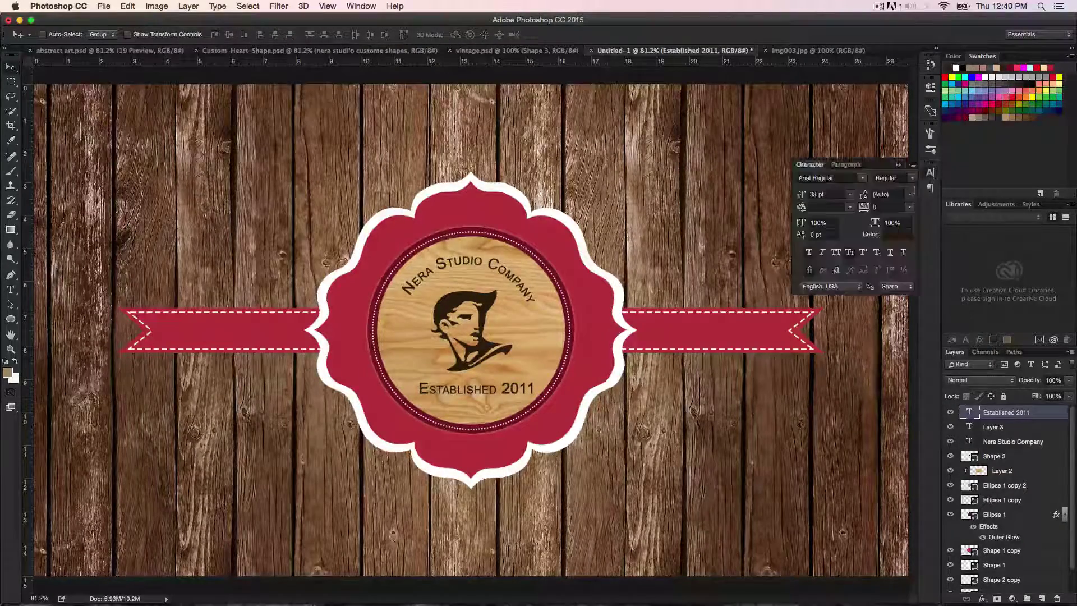
pyautogui.click(862, 178)
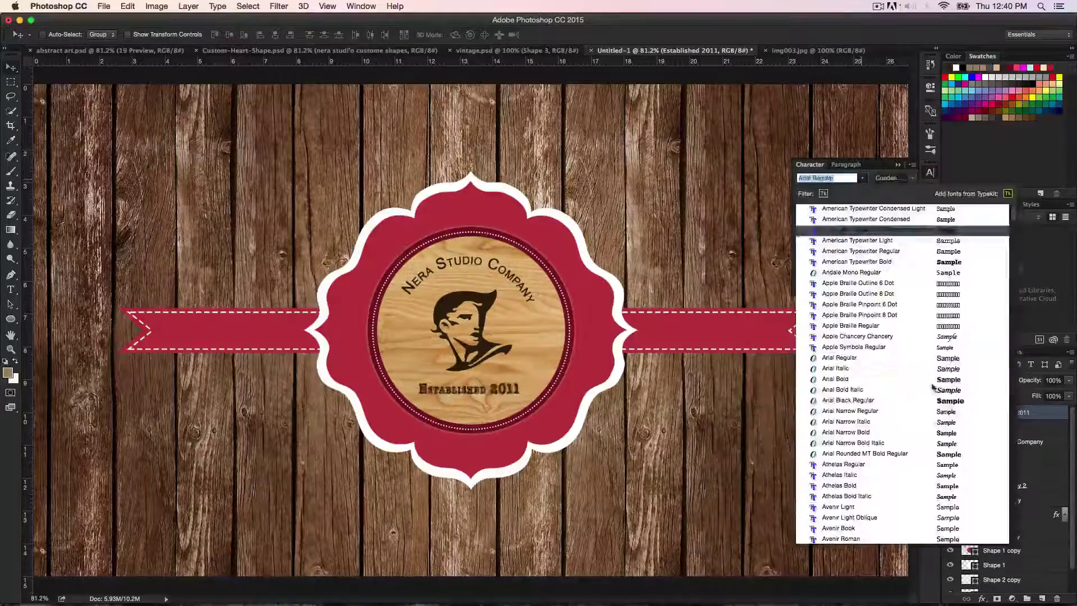
pyautogui.write('Ex')
pyautogui.press('Return')
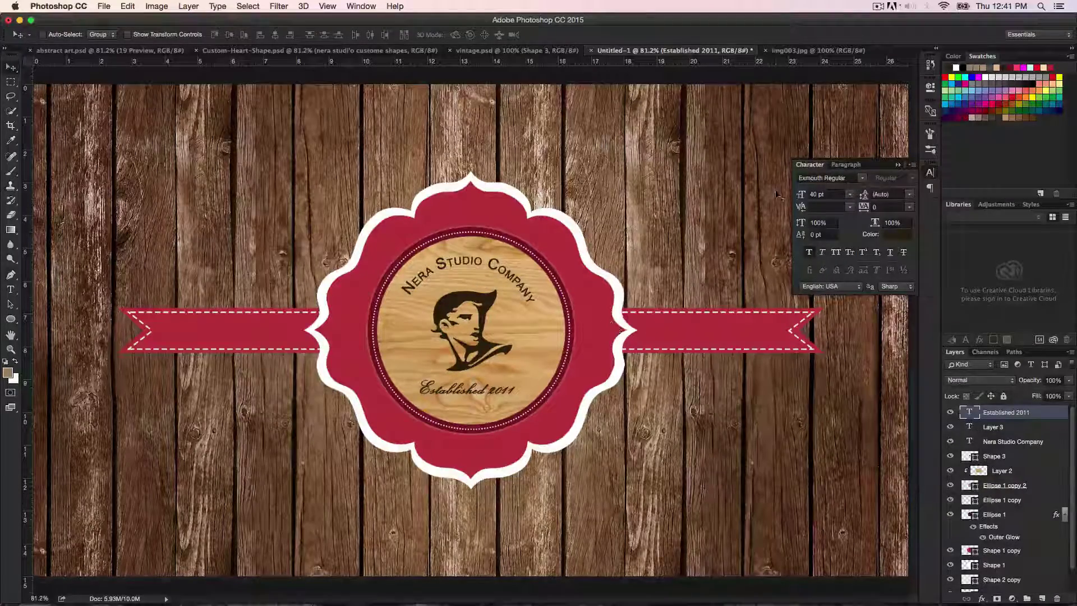
# Set the "Established 2011" text to 50 pt and recenter it beneath the head.
pyautogui.click(831, 193)
pyautogui.write('50')
pyautogui.press('Return')
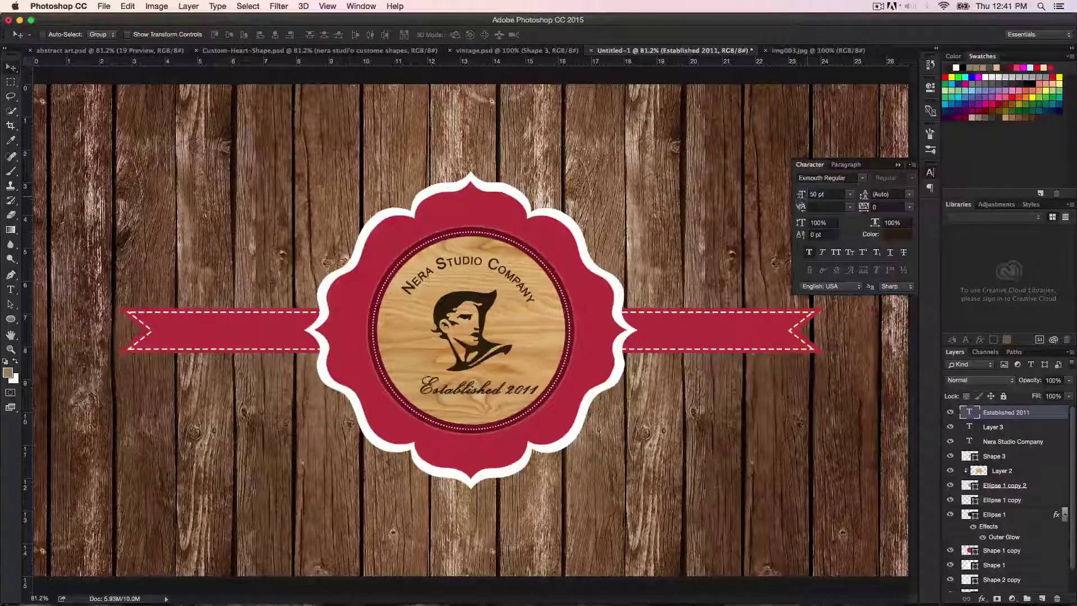
pyautogui.moveTo(504, 393); pyautogui.dragTo(498, 390)
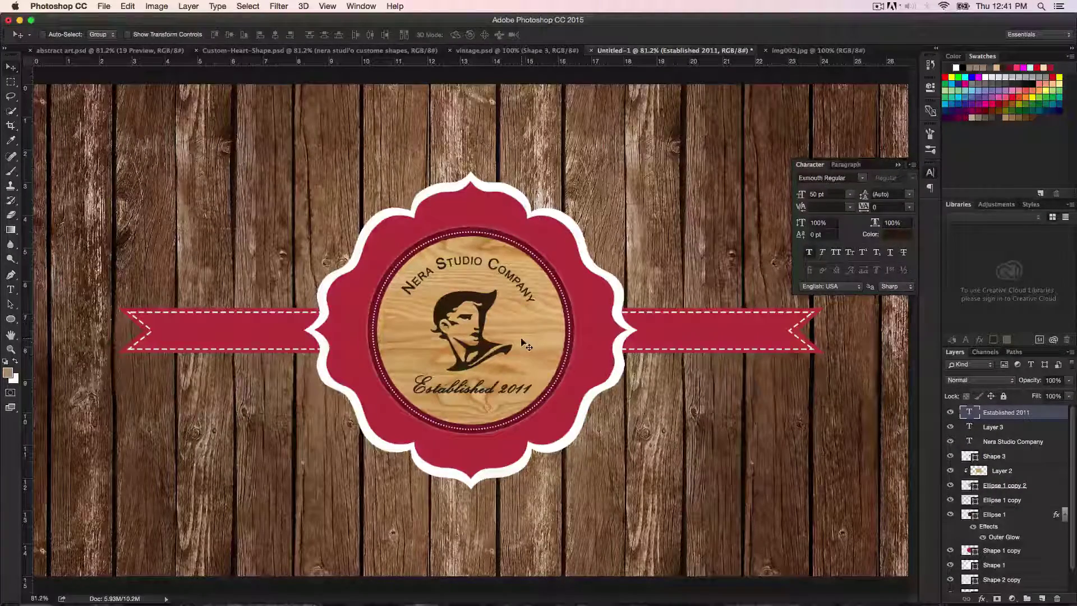
pyautogui.click(898, 164)
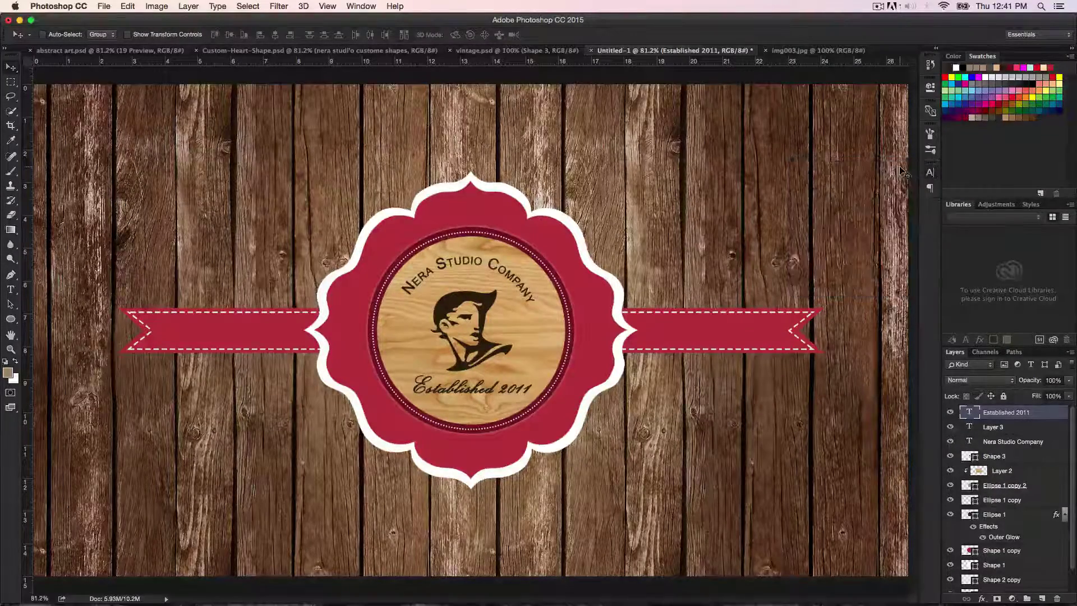
# Add a new layer above the text and set up a soft round brush, 25 px with 0% hardness.
pyautogui.click(1041, 597)
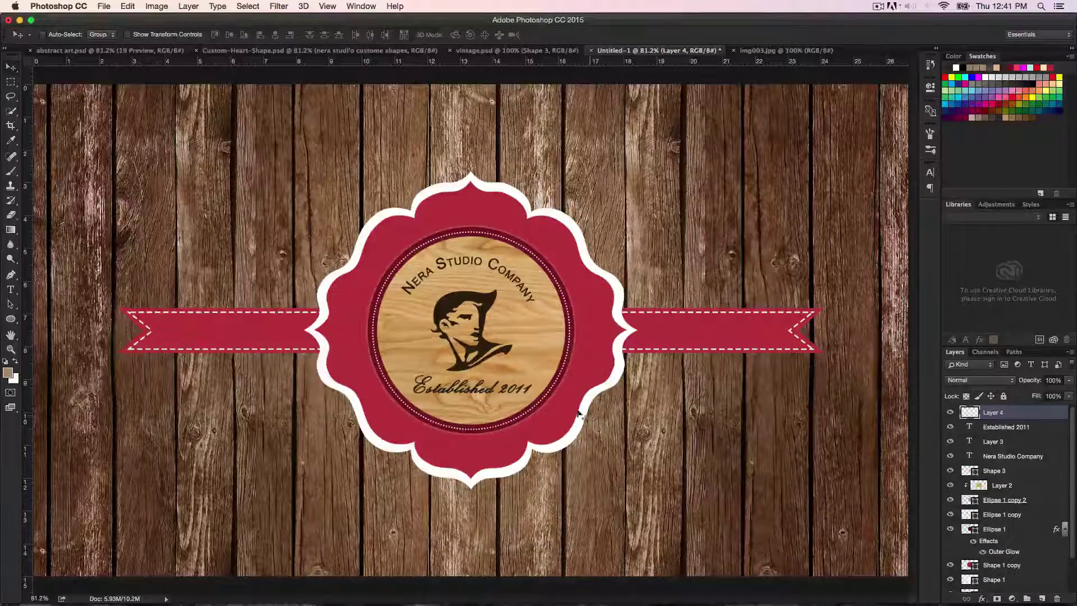
pyautogui.press('b')
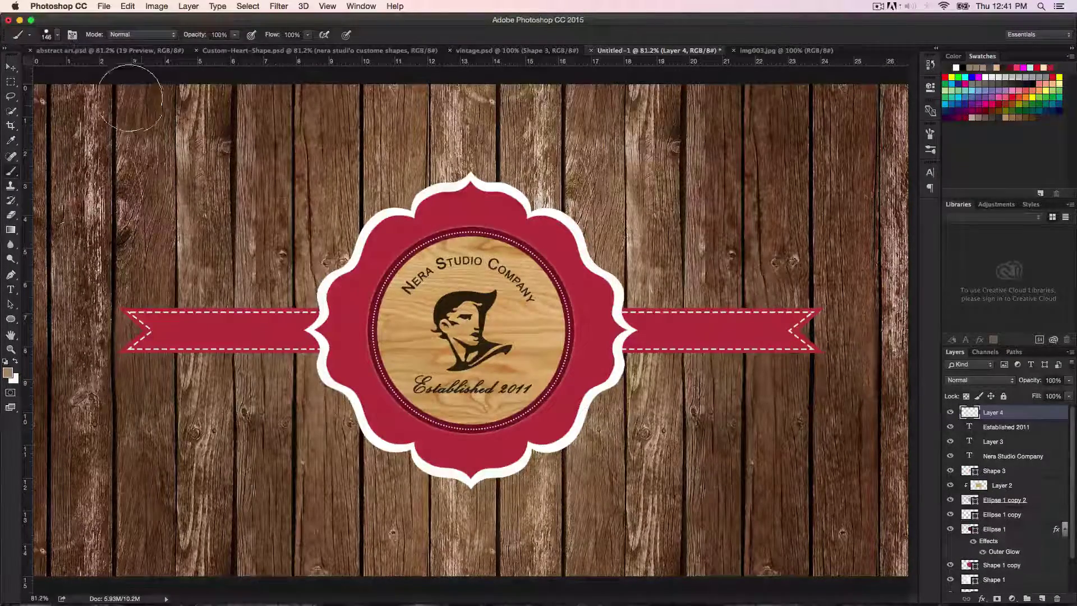
pyautogui.click(58, 38)
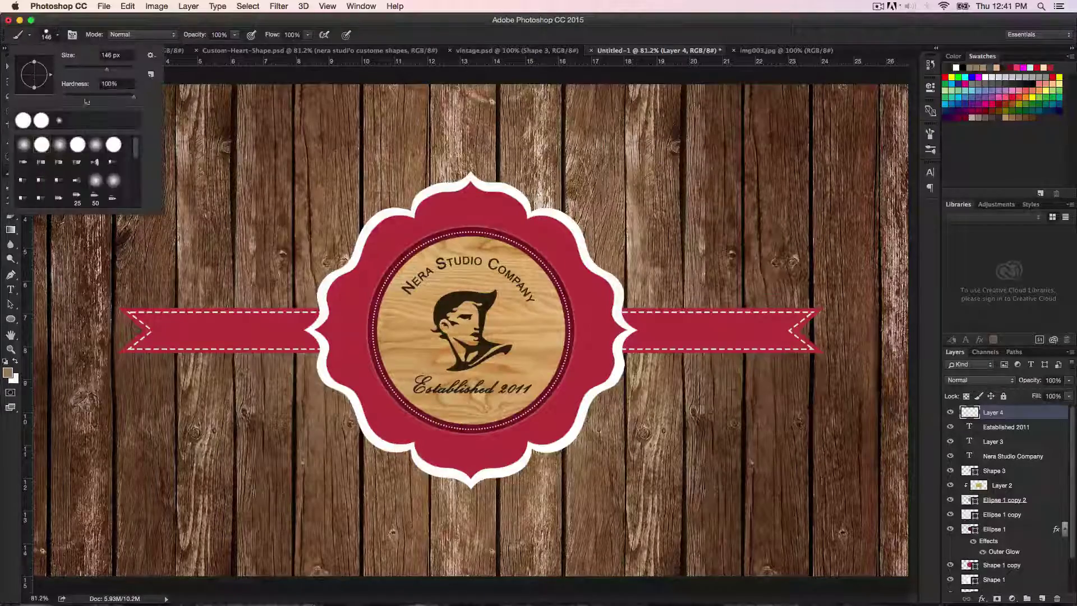
pyautogui.click(59, 144)
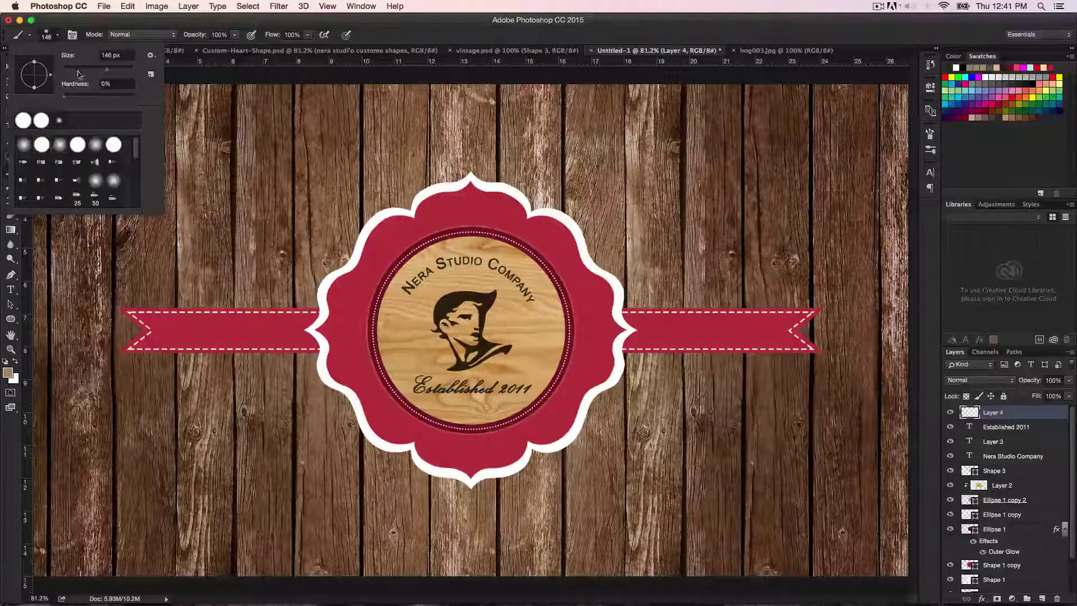
pyautogui.moveTo(107, 72); pyautogui.dragTo(72, 72)
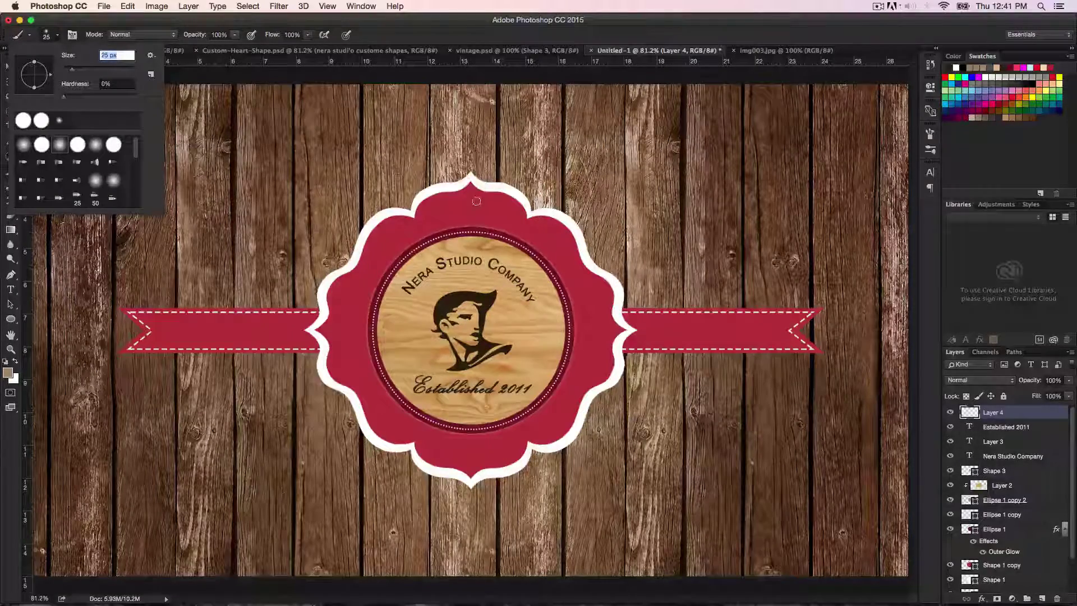
pyautogui.press('BackSpace')
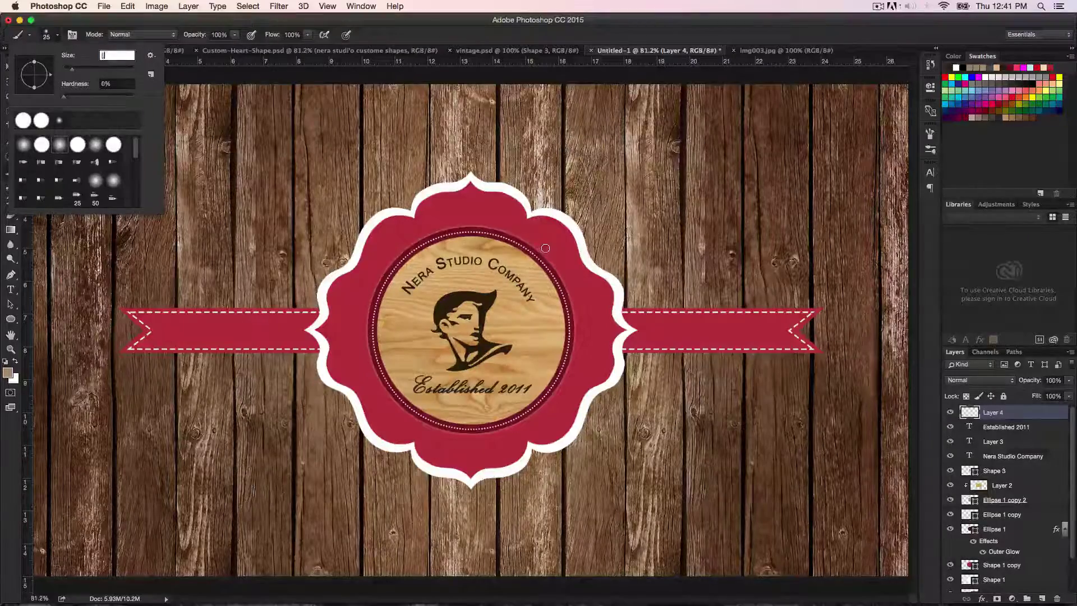
pyautogui.write('10')
pyautogui.press('Return')
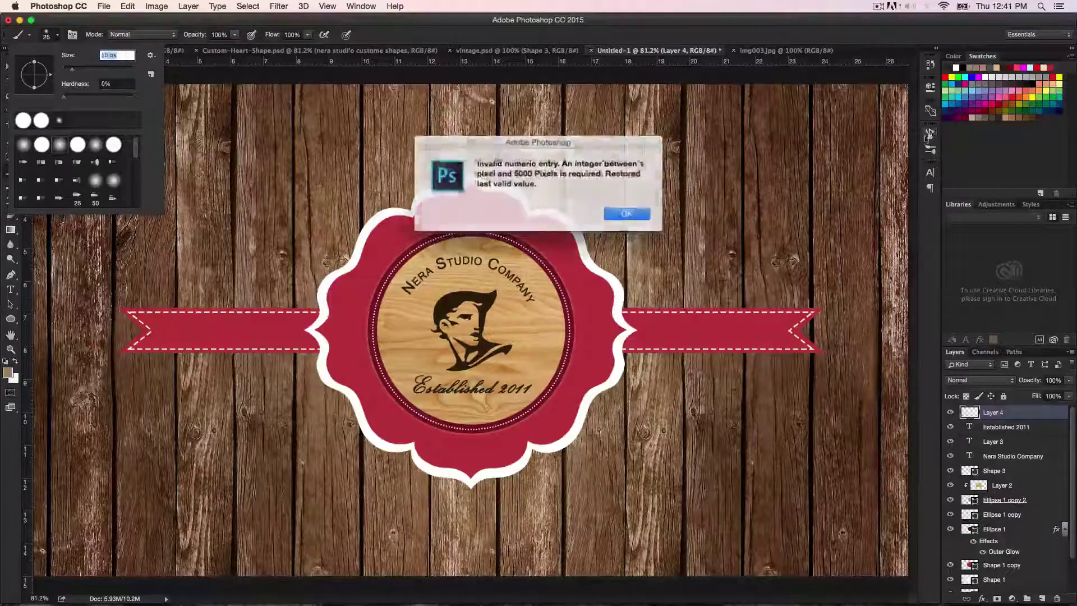
pyautogui.click(631, 219)
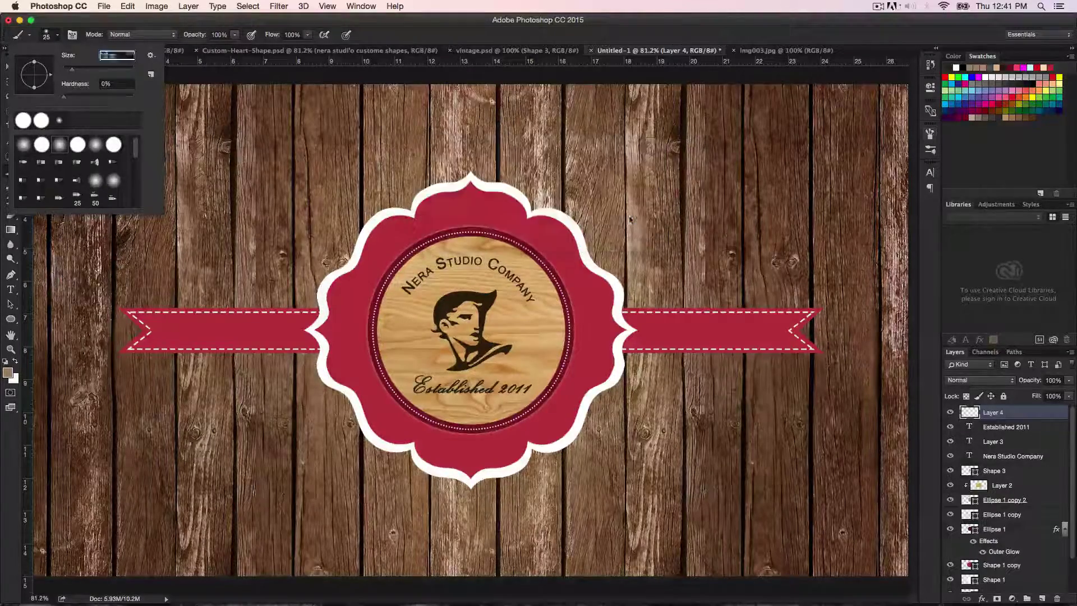
# Dock the Brush settings below the Paragraph settings and set the brush tip spacing to 100%.
pyautogui.doubleClick(997, 413)
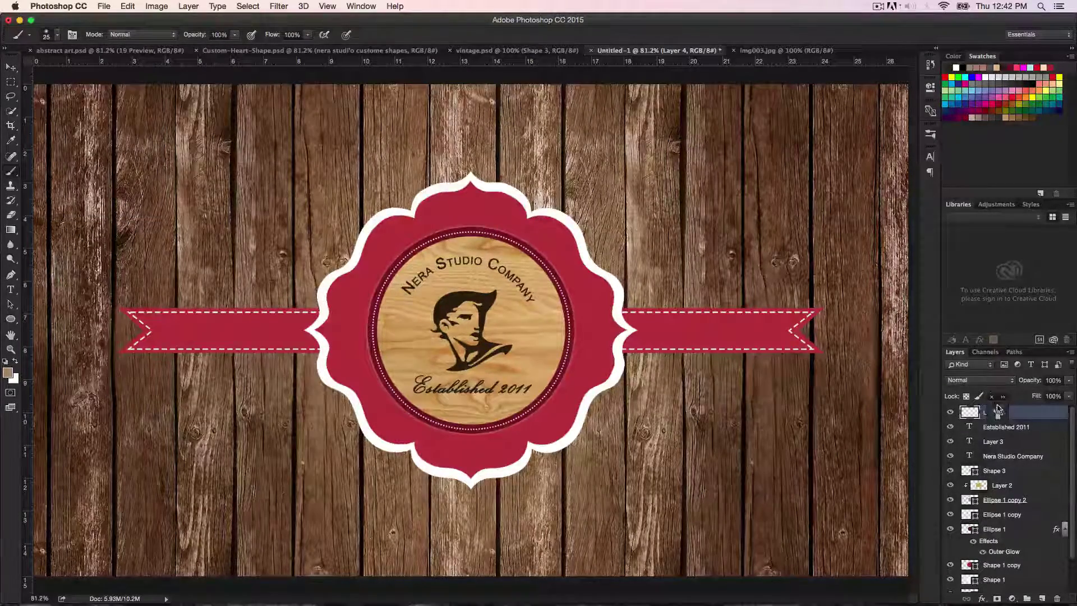
pyautogui.press('F5')
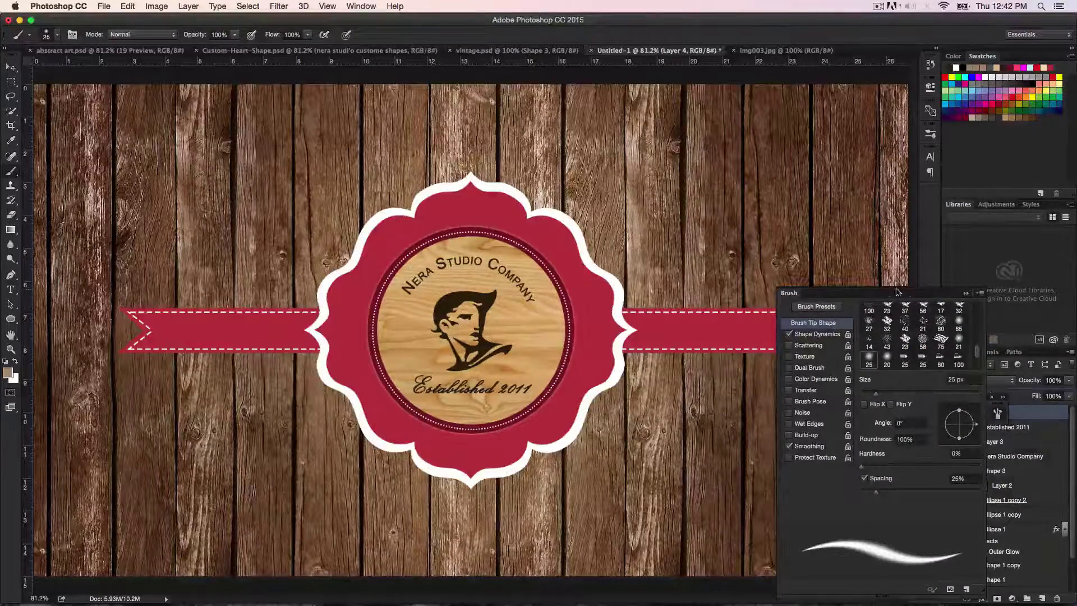
pyautogui.moveTo(924, 300); pyautogui.dragTo(929, 194)
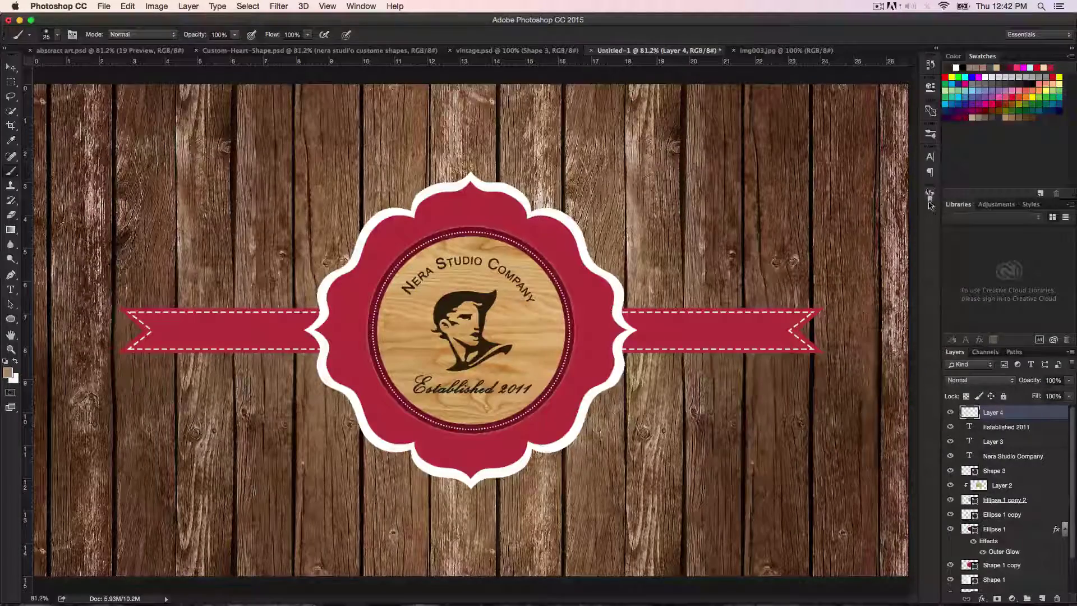
pyautogui.click(930, 195)
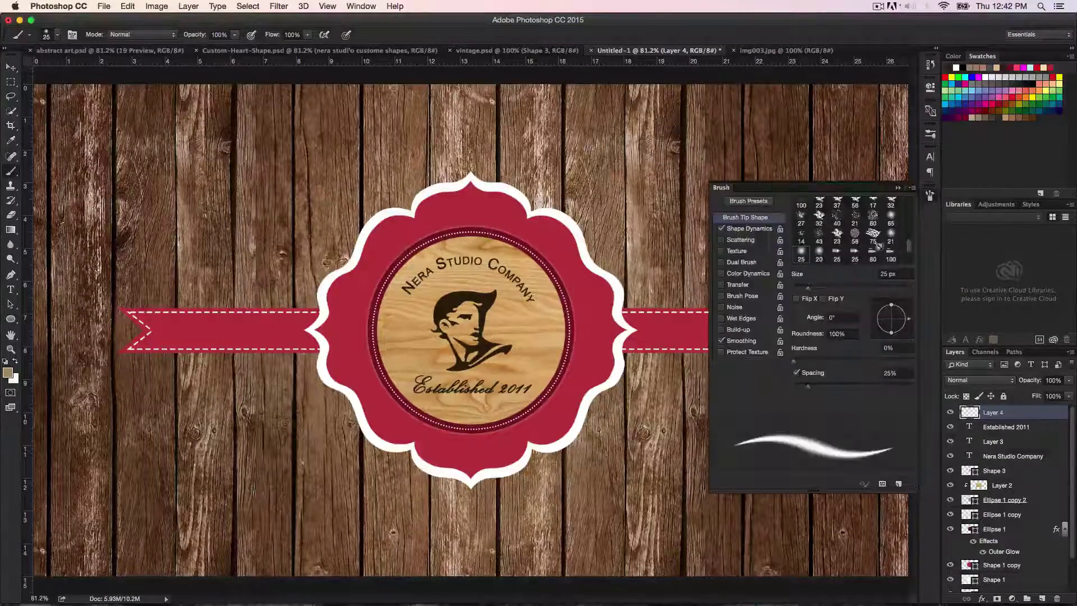
pyautogui.moveTo(808, 387); pyautogui.dragTo(851, 388)
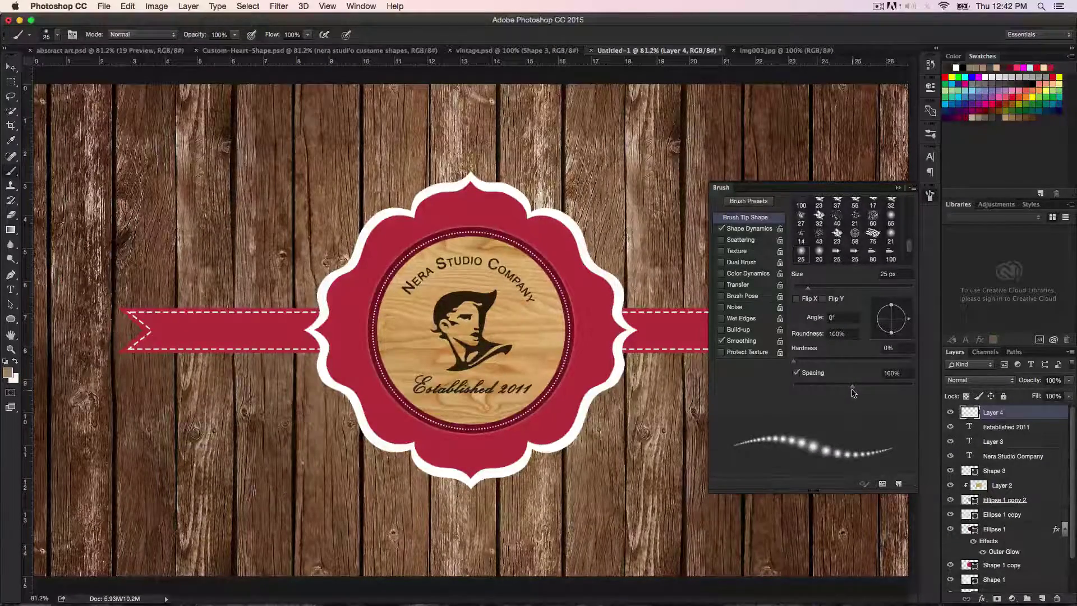
# Turn off brush smoothing, add size jitter in Shape Dynamics, and set the scattering to 474%.
pyautogui.click(721, 341)
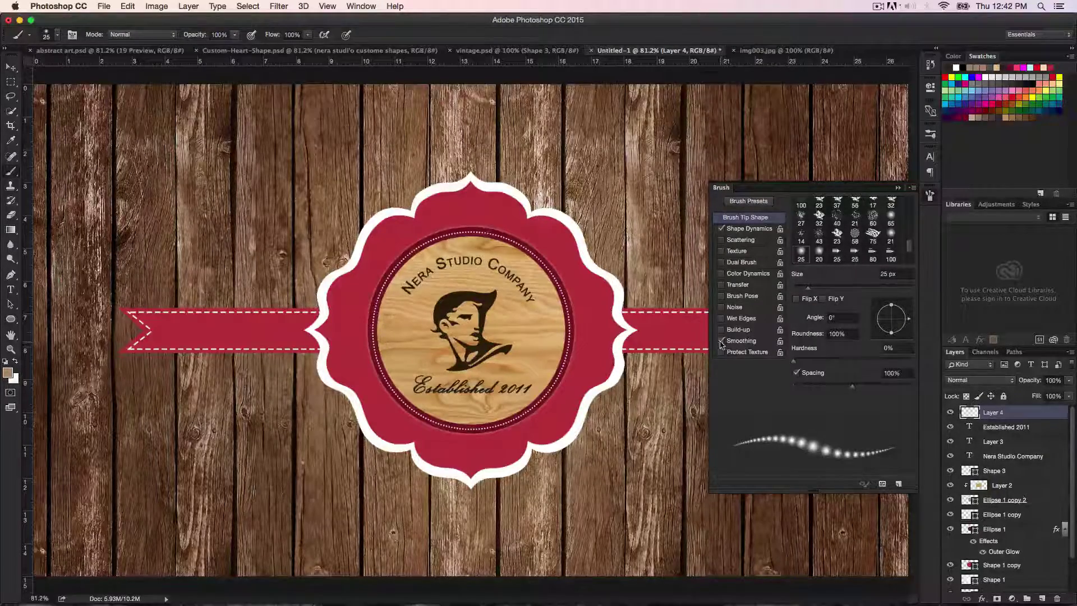
pyautogui.click(745, 229)
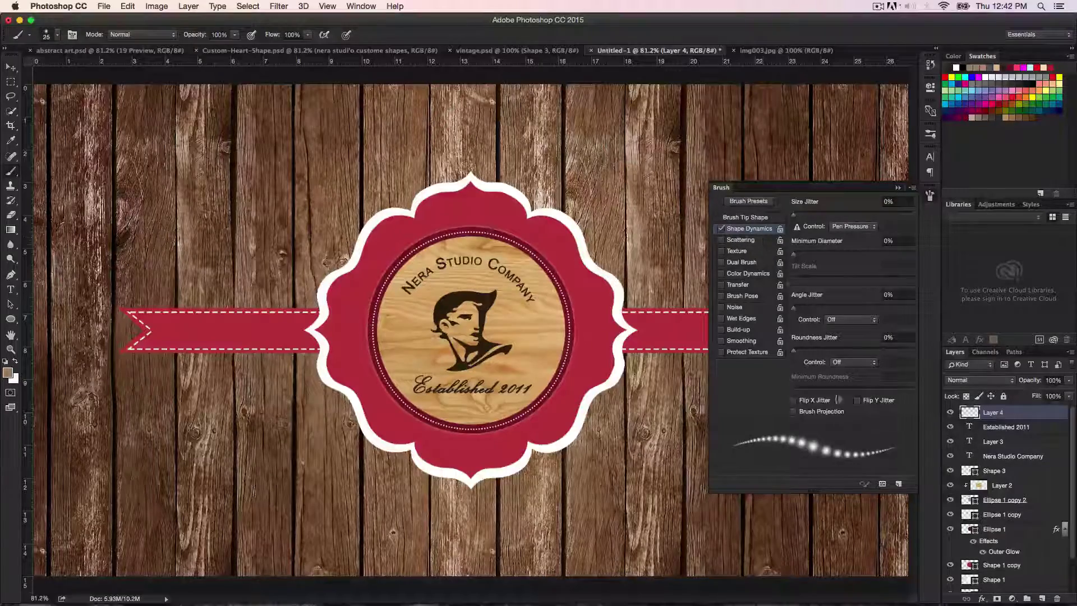
pyautogui.moveTo(793, 215); pyautogui.dragTo(853, 214)
pyautogui.click(739, 239)
pyautogui.moveTo(795, 213); pyautogui.dragTo(850, 218)
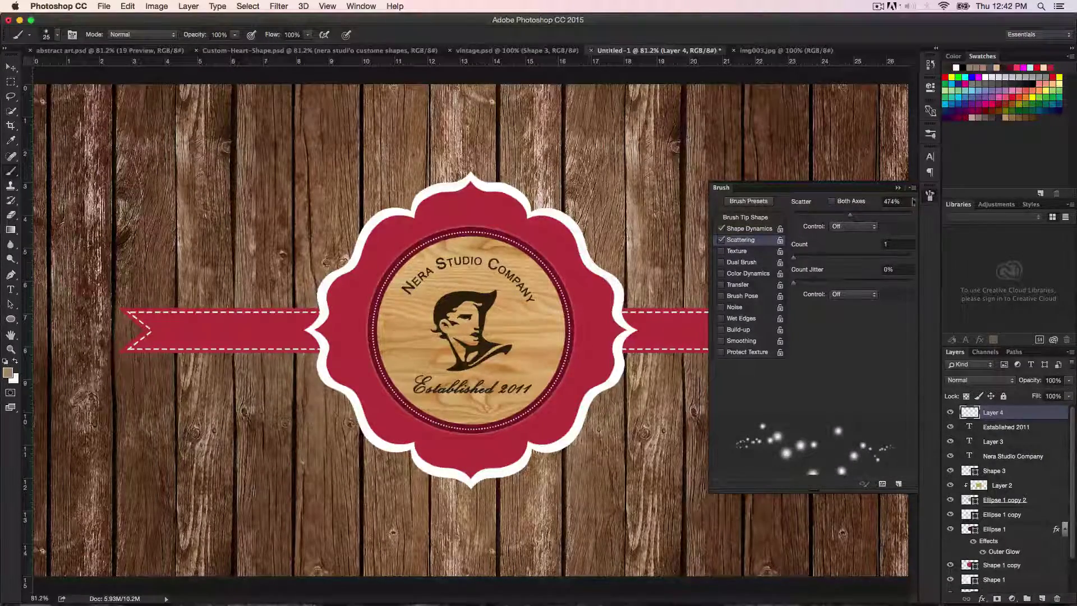
pyautogui.click(897, 187)
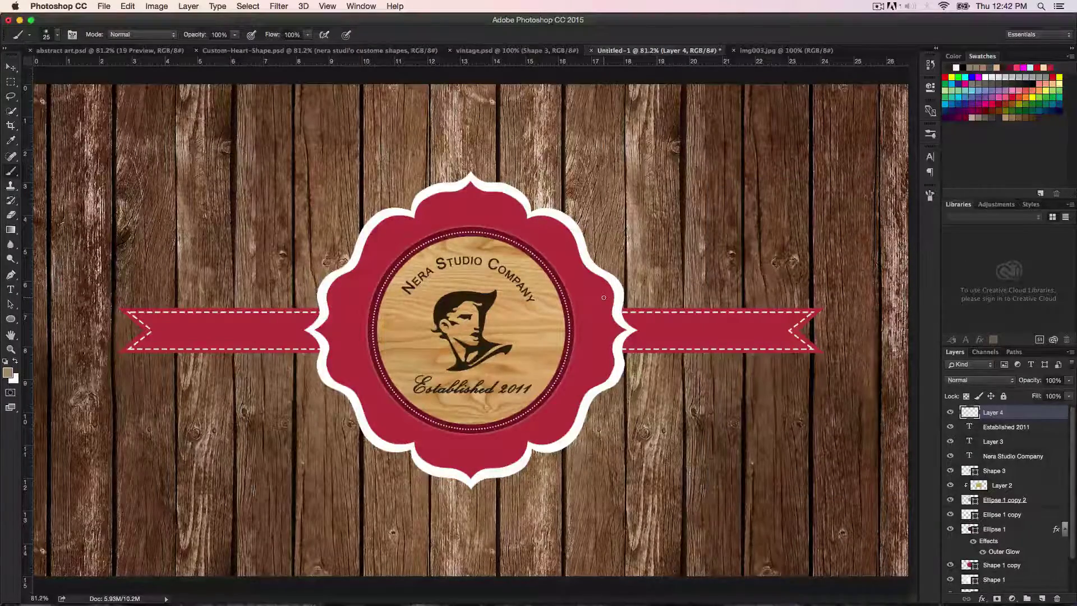
# Reduce the brush to 15 px and sample the light wood color e6c496 from the badge center as foreground.
pyautogui.press('[')
pyautogui.click(8, 372)
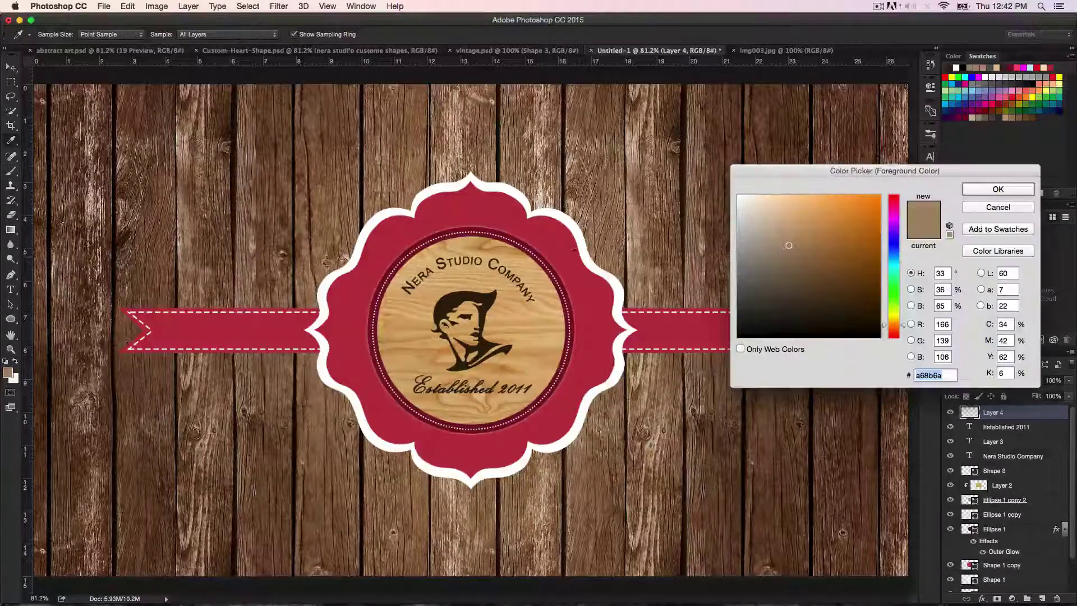
pyautogui.click(544, 306)
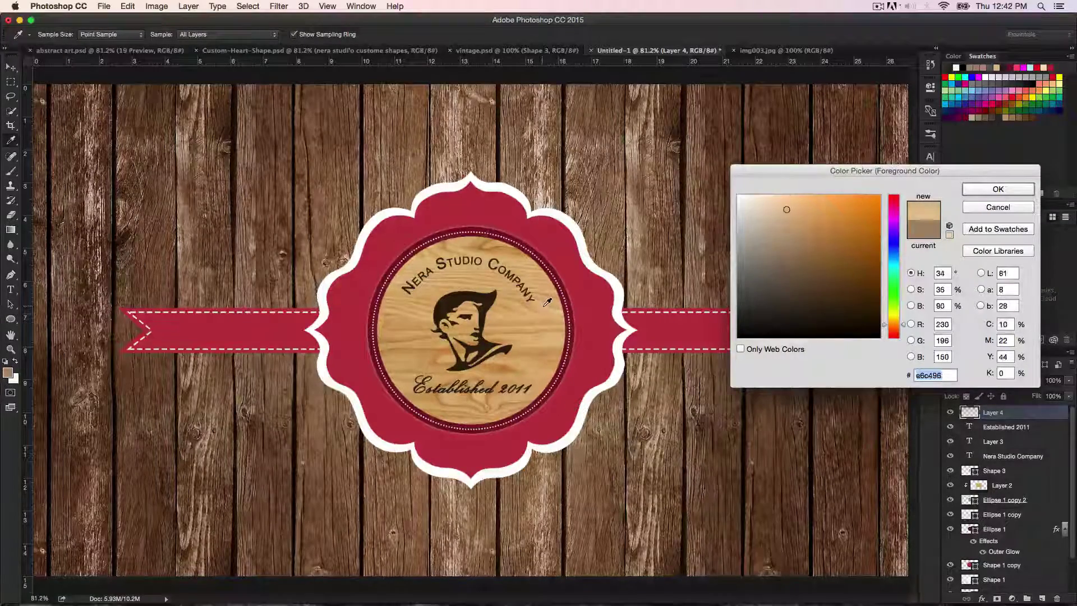
pyautogui.click(991, 192)
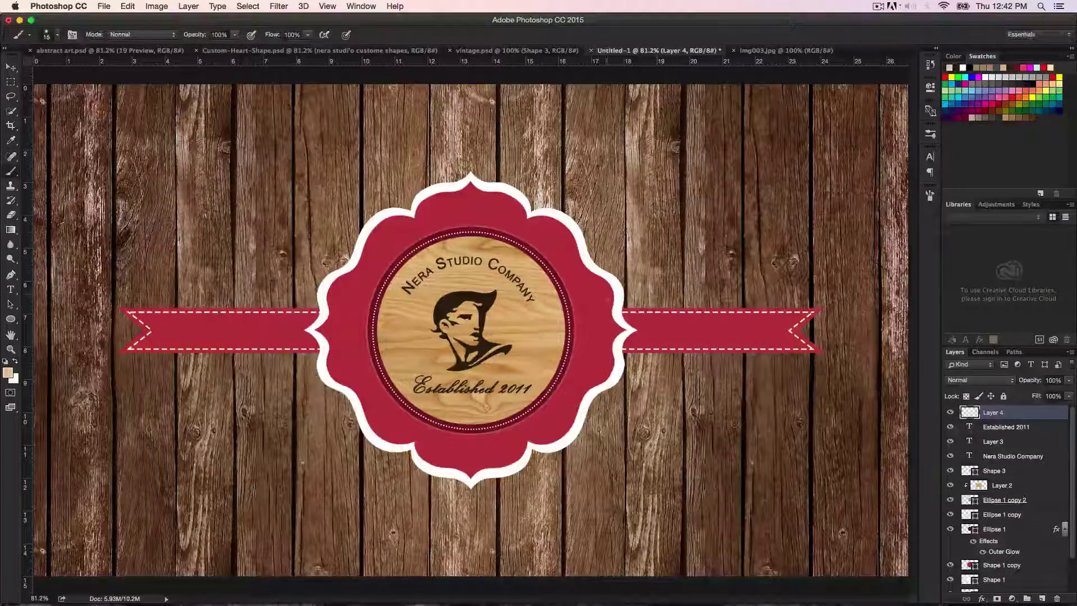
# Paint scattered light dots over the red scalloped badge ring and both ribbon tails.
pyautogui.moveTo(561, 261); pyautogui.dragTo(607, 370)
pyautogui.moveTo(508, 238); pyautogui.dragTo(550, 240)
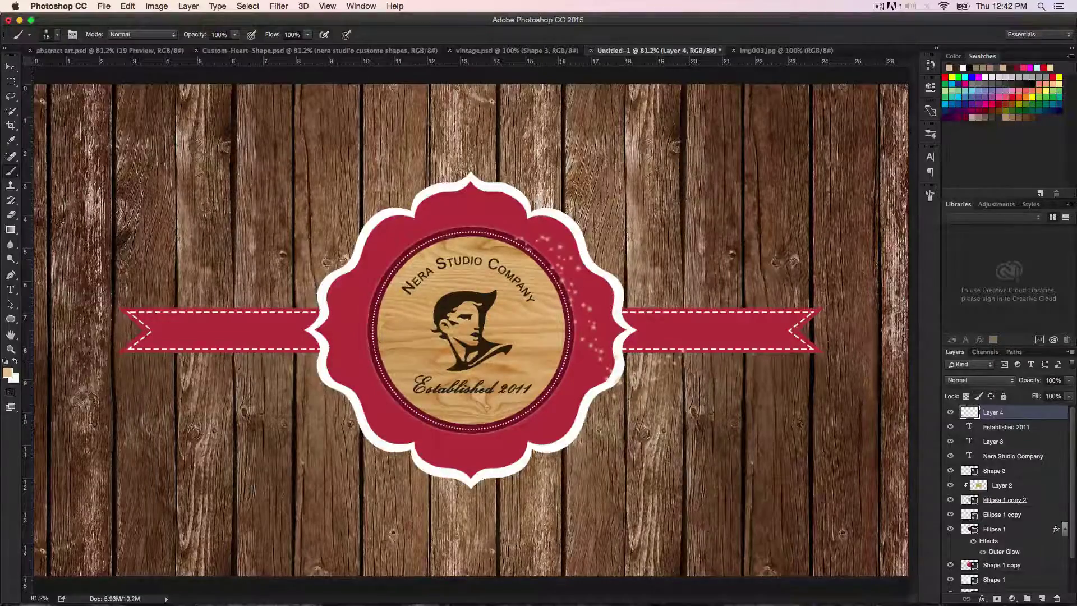
pyautogui.moveTo(595, 297); pyautogui.dragTo(608, 336)
pyautogui.moveTo(393, 202); pyautogui.dragTo(353, 404)
pyautogui.moveTo(645, 331); pyautogui.dragTo(785, 337)
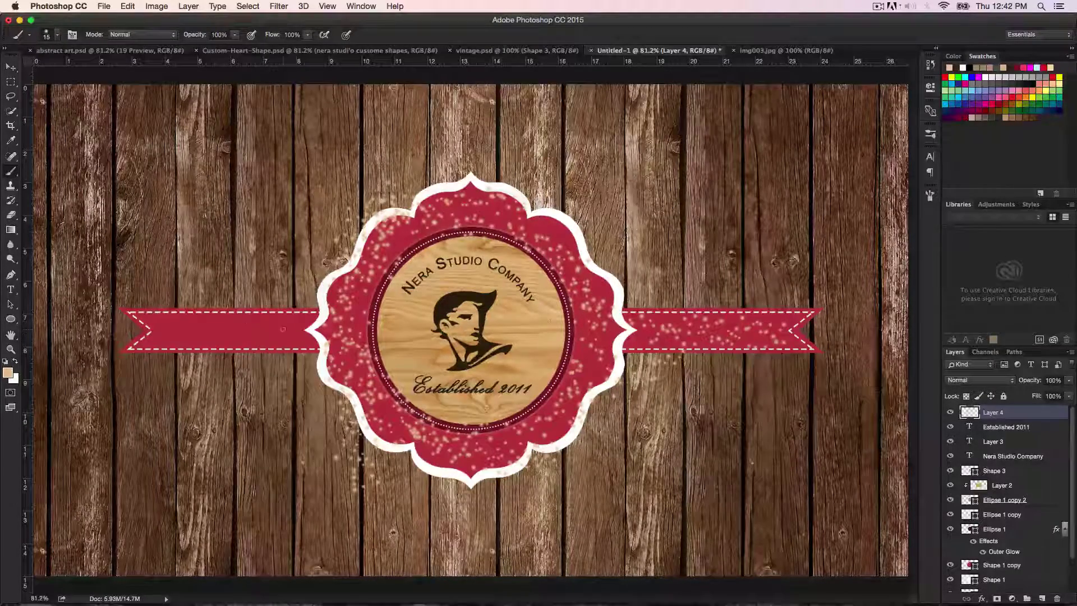
pyautogui.moveTo(241, 336)
pyautogui.mouseDown()
pyautogui.moveTo(293, 339)
pyautogui.moveTo(132, 325)
pyautogui.mouseUp()
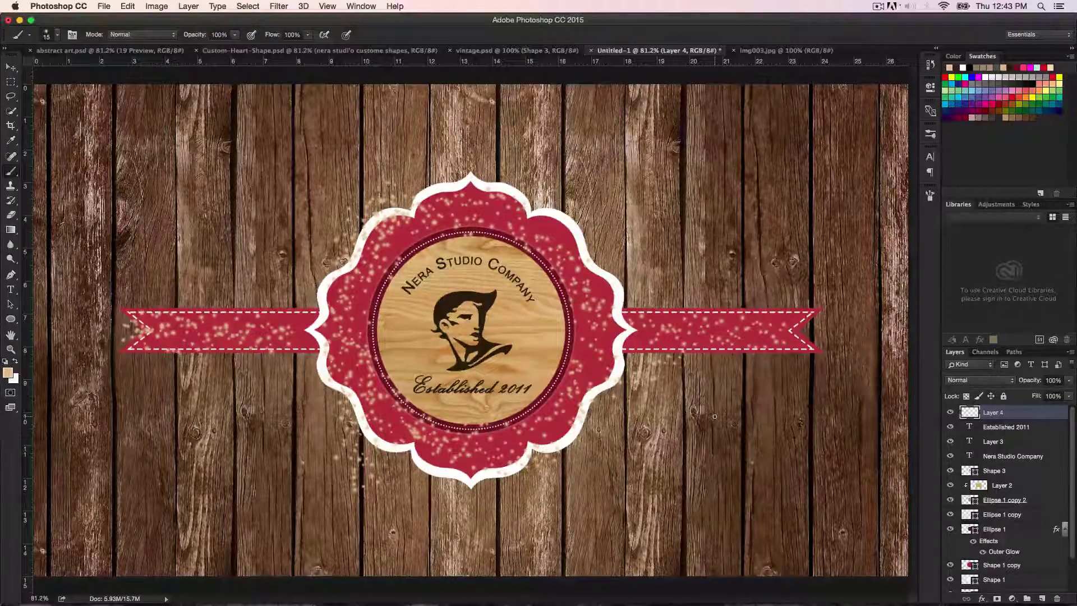
# Erase the stray dots on the wood beyond the badge's upper-left edge with a hard round 200 px eraser.
pyautogui.press('e')
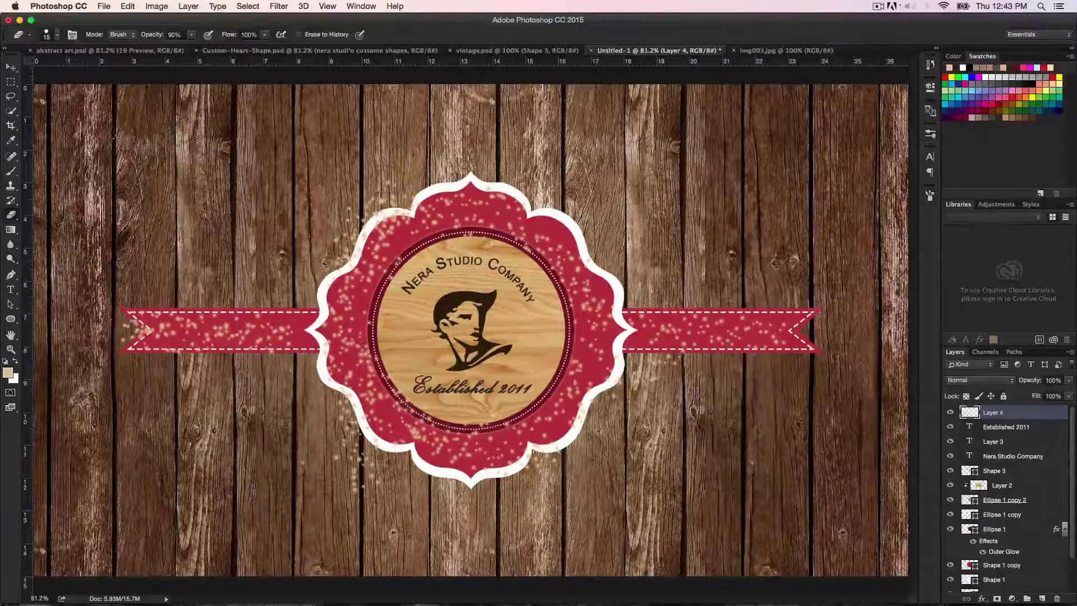
pyautogui.click(57, 35)
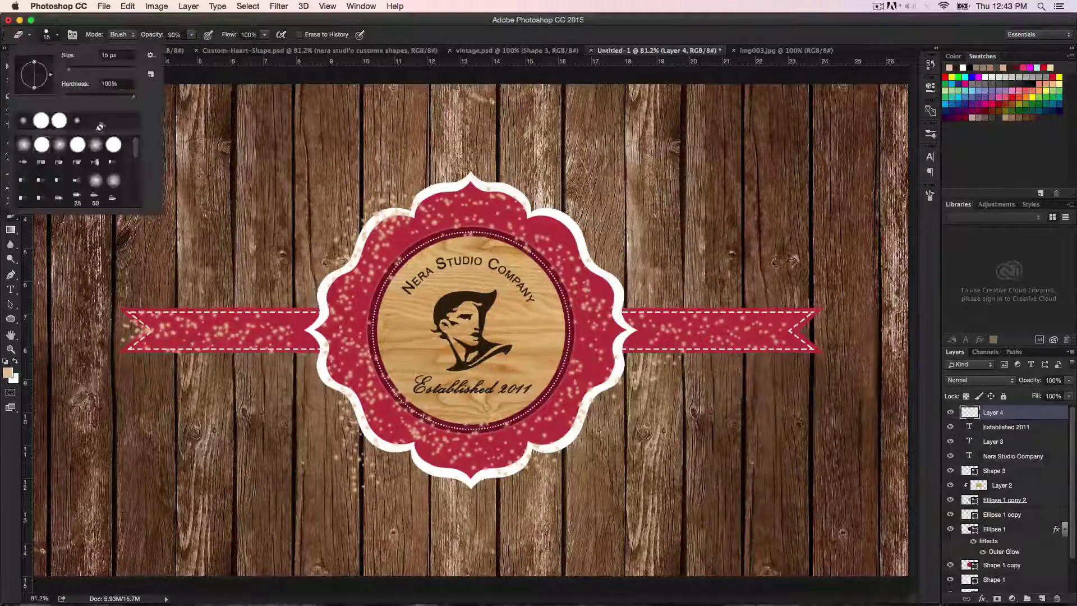
pyautogui.click(77, 145)
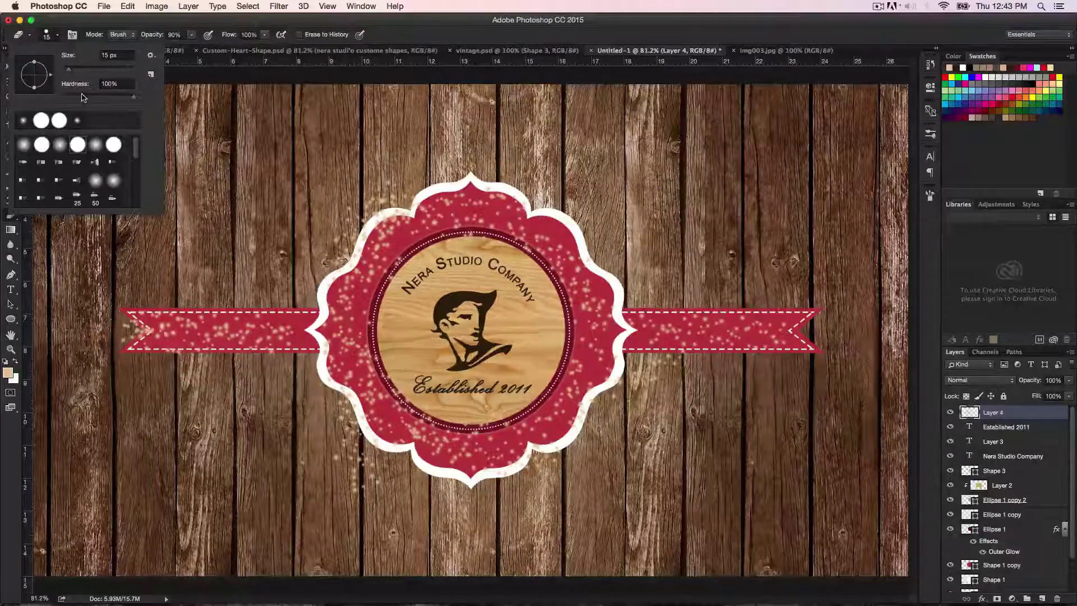
pyautogui.moveTo(68, 69); pyautogui.dragTo(76, 69)
pyautogui.press('Return')
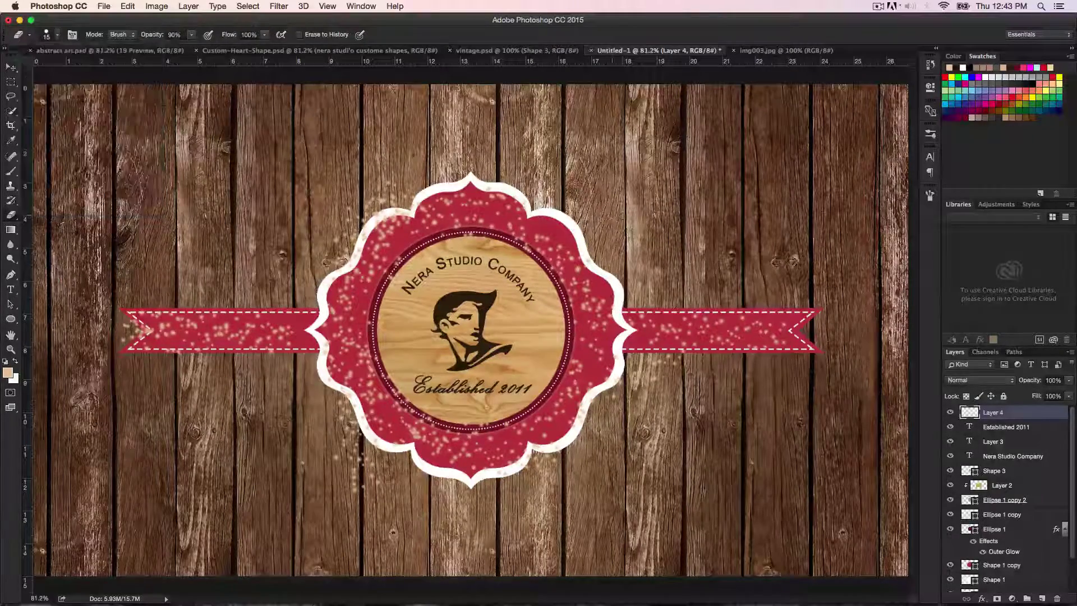
pyautogui.press(']')
pyautogui.press(']')
pyautogui.press(']')
pyautogui.press(']')
pyautogui.press(']')
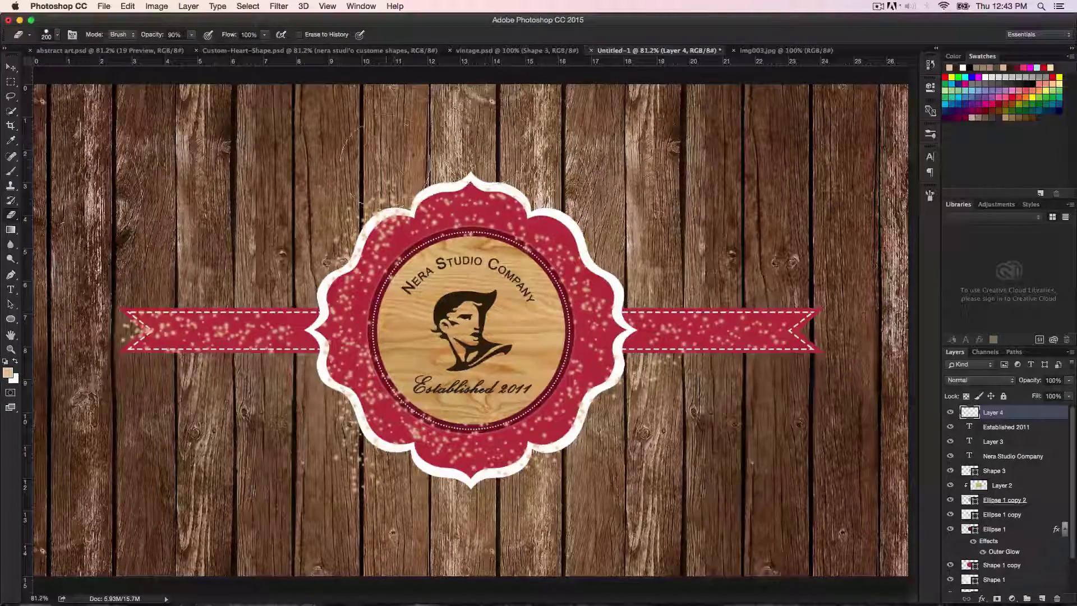
pyautogui.moveTo(387, 174)
pyautogui.mouseDown()
pyautogui.moveTo(368, 167)
pyautogui.moveTo(404, 255)
pyautogui.mouseUp()
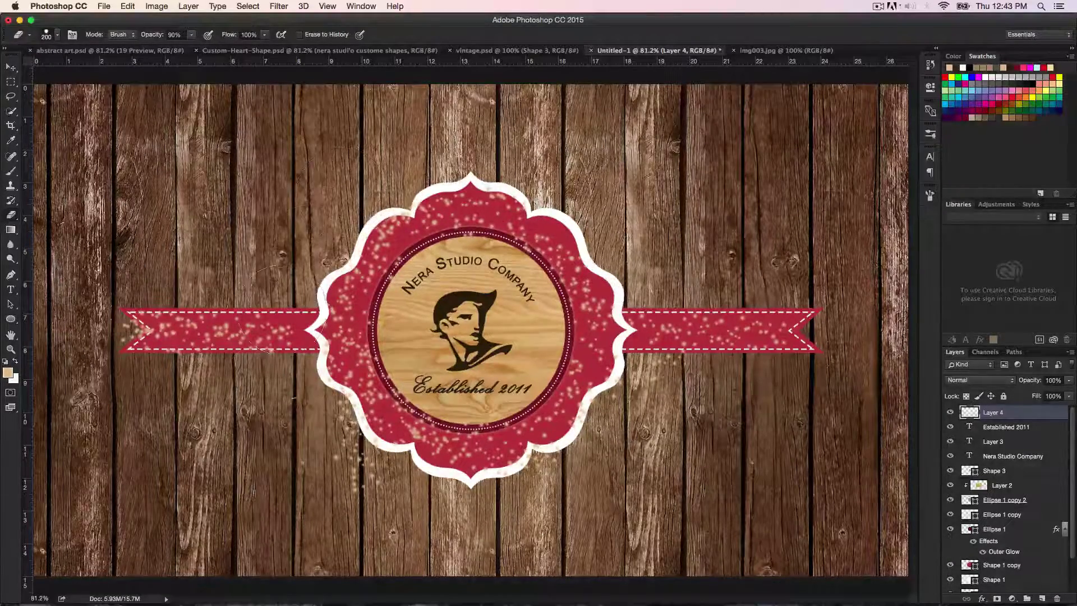
# Erase the stray dots around the left ribbon end and the badge's lower-left edge with a 40 px eraser.
pyautogui.press('[')
pyautogui.press('[')
pyautogui.press('[')
pyautogui.press('[')
pyautogui.press('[')
pyautogui.press('[')
pyautogui.press('[')
pyautogui.press('[')
pyautogui.press('[')
pyautogui.press('[')
pyautogui.moveTo(128, 318)
pyautogui.mouseDown()
pyautogui.moveTo(141, 335)
pyautogui.moveTo(132, 345)
pyautogui.mouseUp()
pyautogui.moveTo(359, 483); pyautogui.dragTo(343, 392)
pyautogui.moveTo(333, 452); pyautogui.dragTo(358, 435)
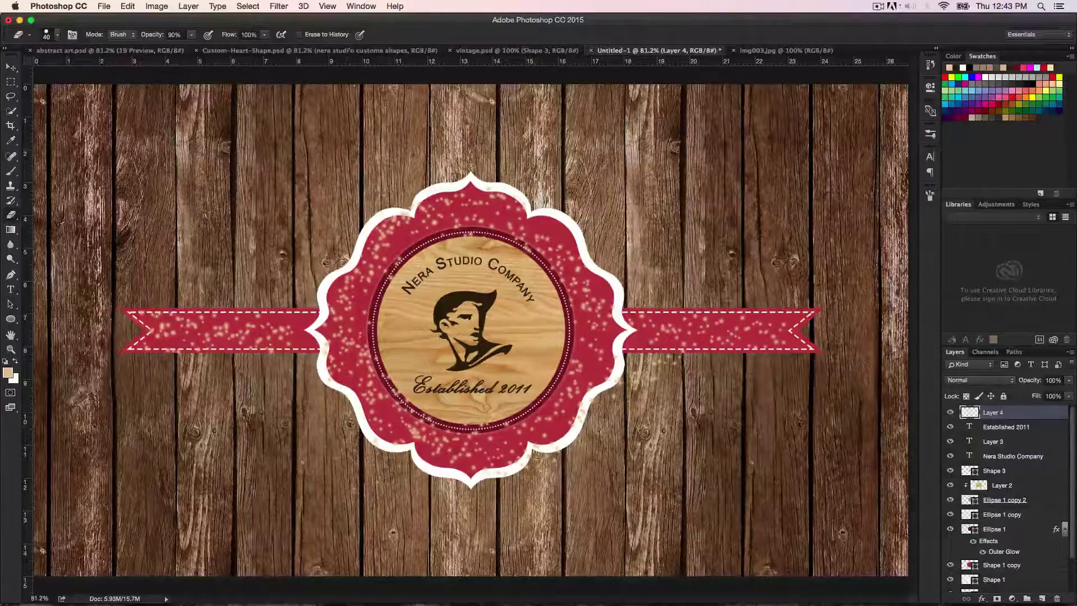
# Clean the remaining stray dots off the badge's white border and around the right ribbon with a 20 px eraser.
pyautogui.press('[')
pyautogui.press('[')
pyautogui.press('[')
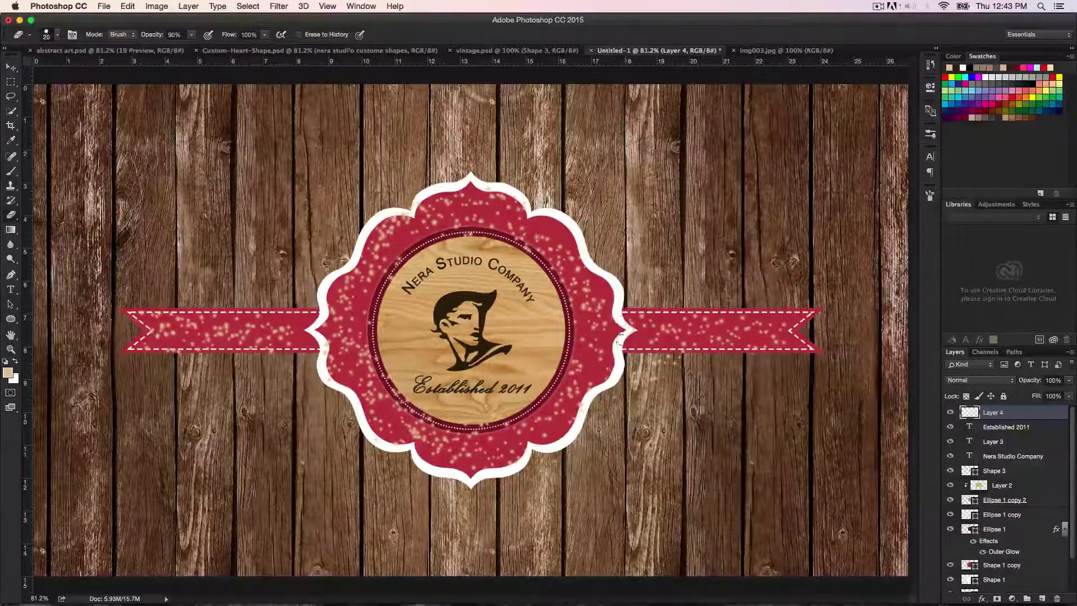
pyautogui.press('[')
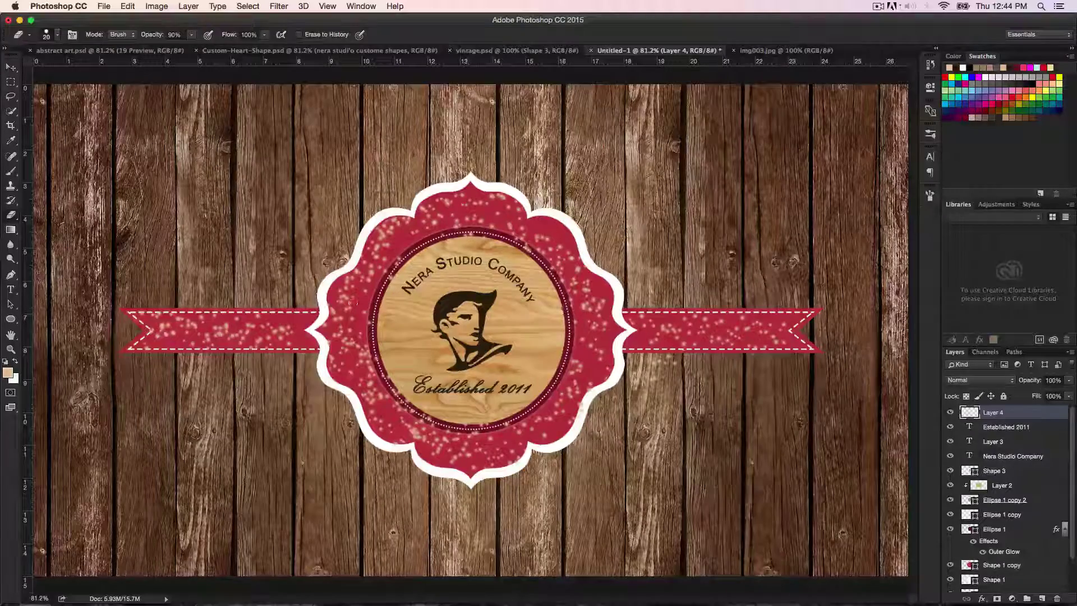
# Lower the dot layer's opacity to 49% and compare the result with vintage.psd.
pyautogui.moveTo(1034, 385); pyautogui.dragTo(1020, 386)
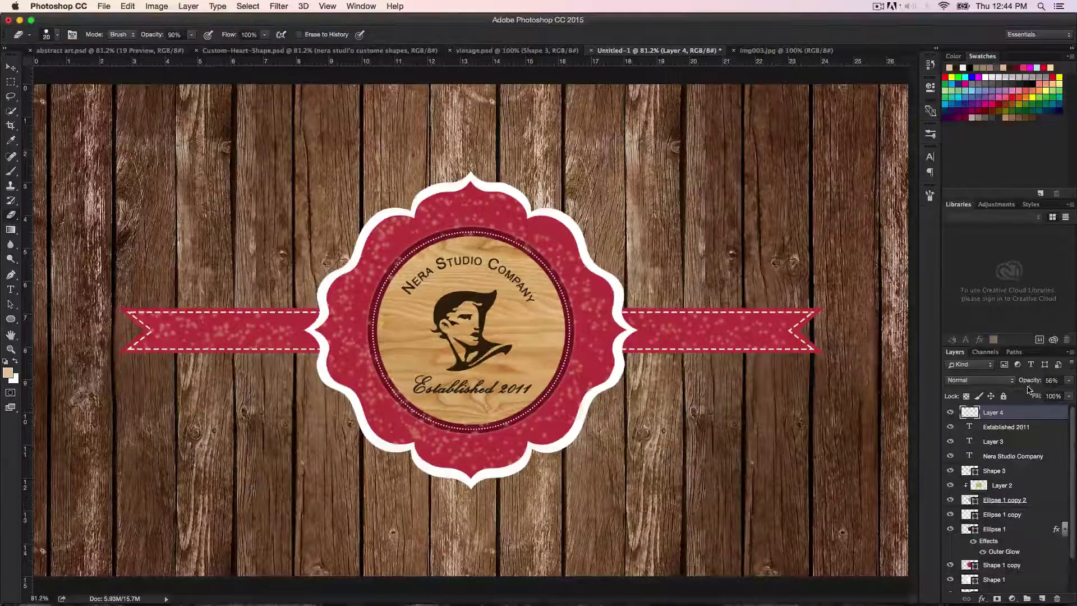
pyautogui.moveTo(1034, 384); pyautogui.dragTo(1025, 385)
pyautogui.click(500, 53)
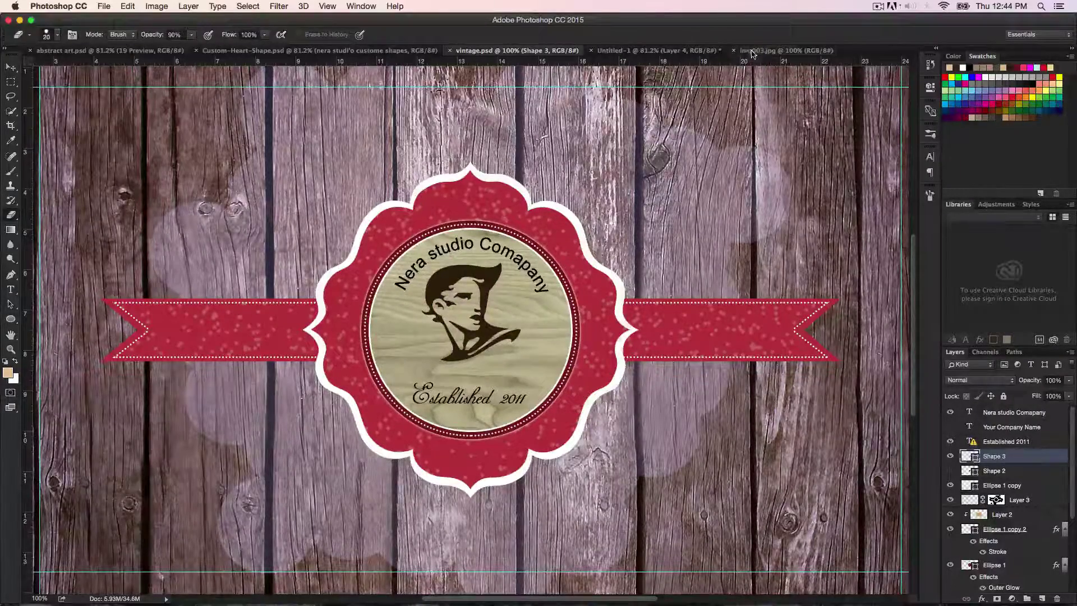
pyautogui.click(657, 50)
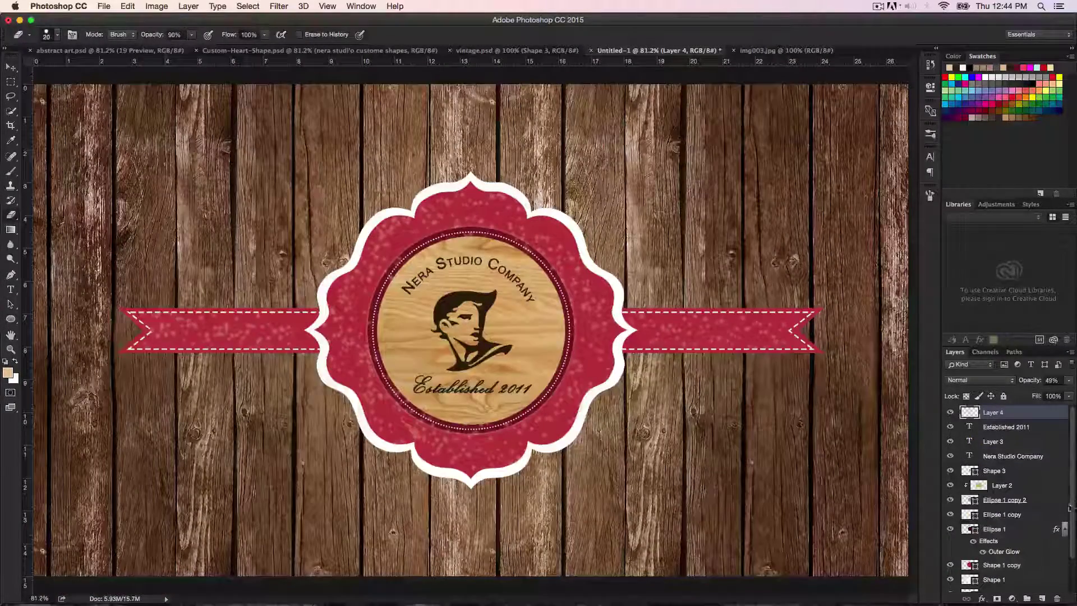
# Add a new layer directly above the wood background and set the foreground color to dark gray 404040.
pyautogui.scroll(-2, 1060, 557)
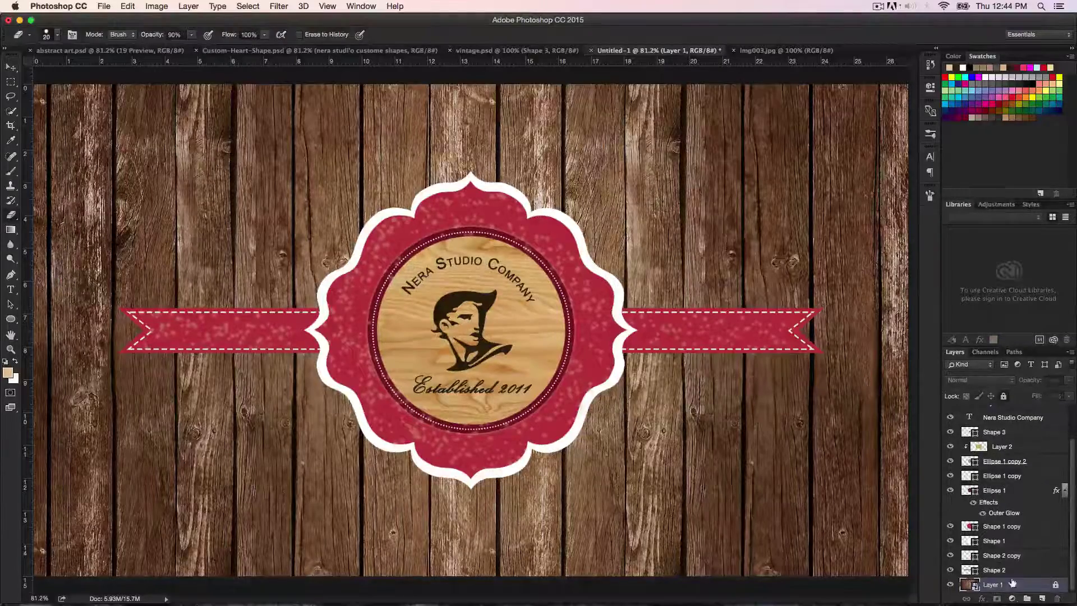
pyautogui.click(1041, 599)
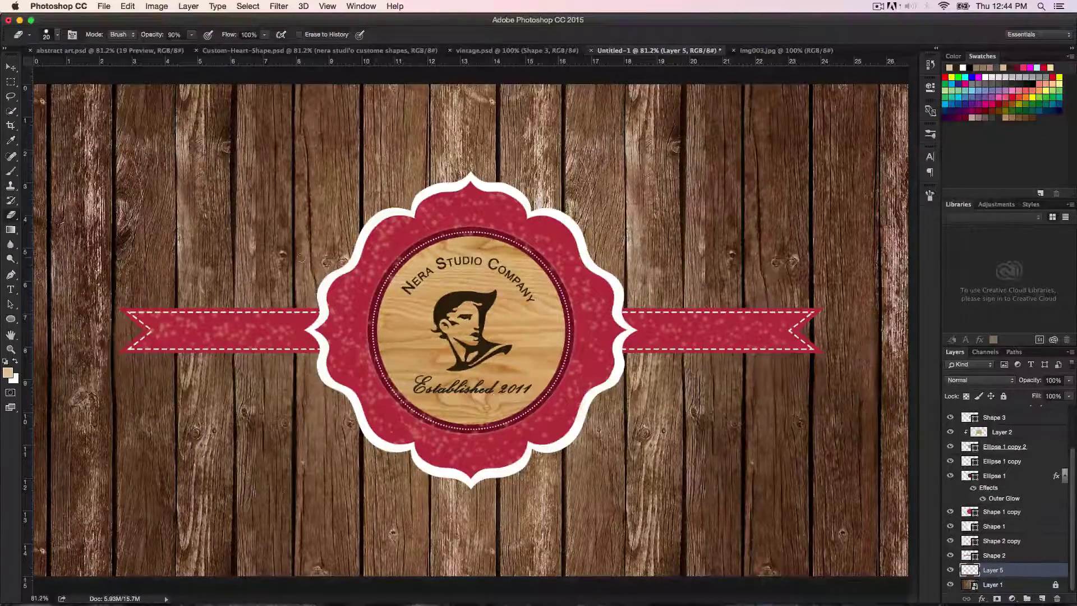
pyautogui.click(7, 373)
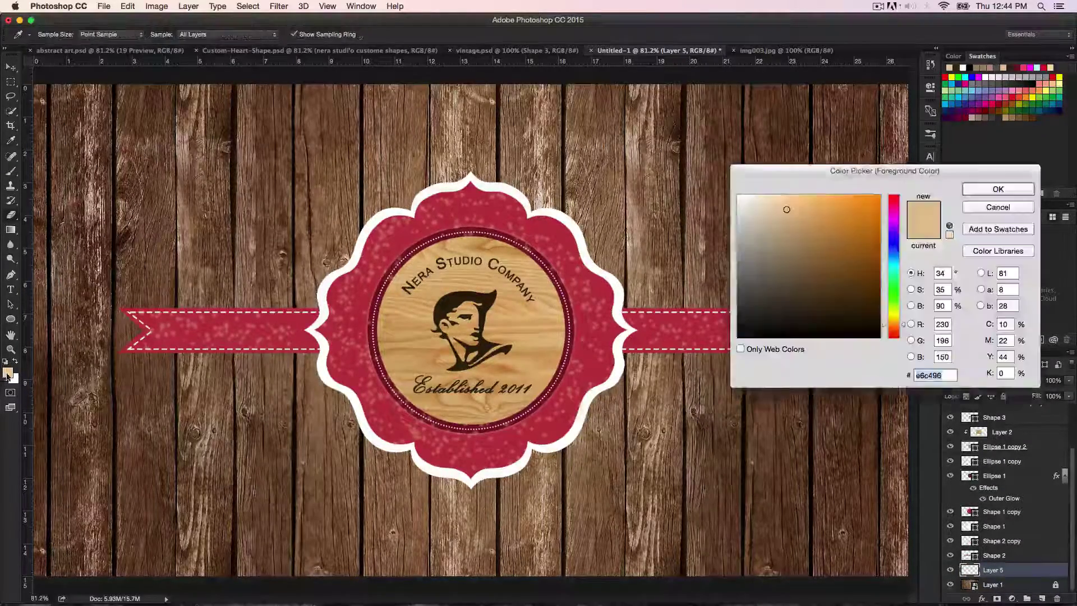
pyautogui.click(746, 301)
pyautogui.moveTo(746, 301)
pyautogui.mouseDown()
pyautogui.moveTo(749, 292)
pyautogui.moveTo(714, 302)
pyautogui.mouseUp()
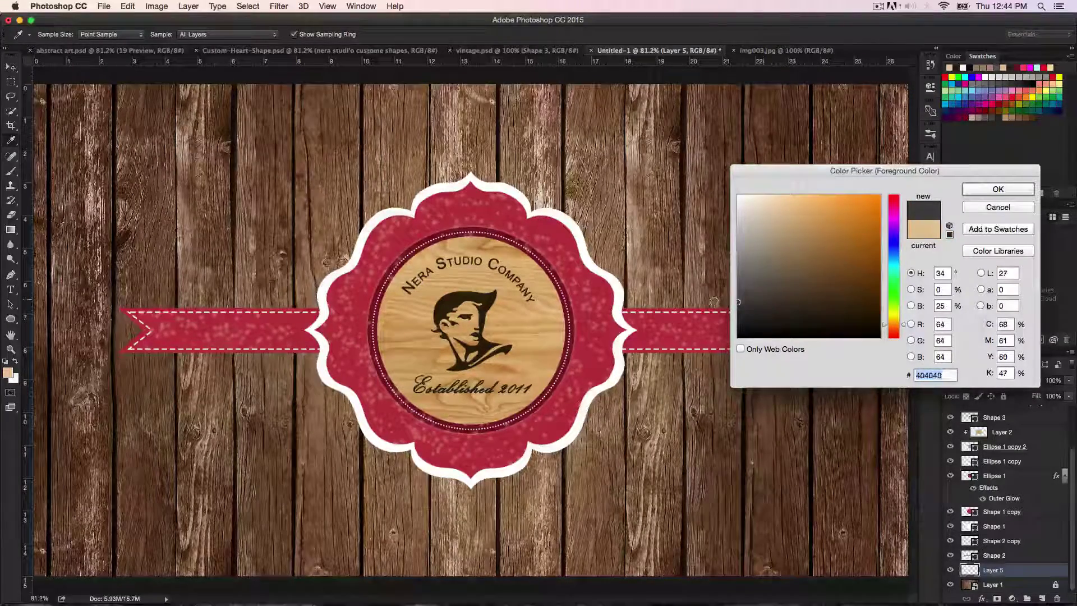
pyautogui.click(998, 189)
# Set the eraser's tip spacing to 1% and turn off its Shape Dynamics.
pyautogui.press('e')
pyautogui.click(930, 195)
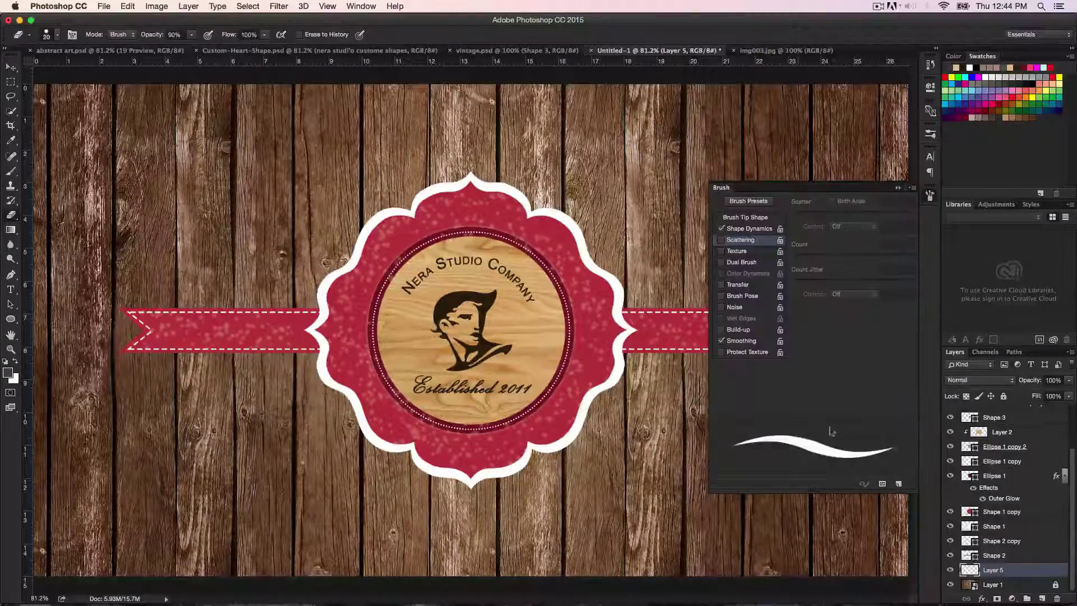
pyautogui.click(744, 218)
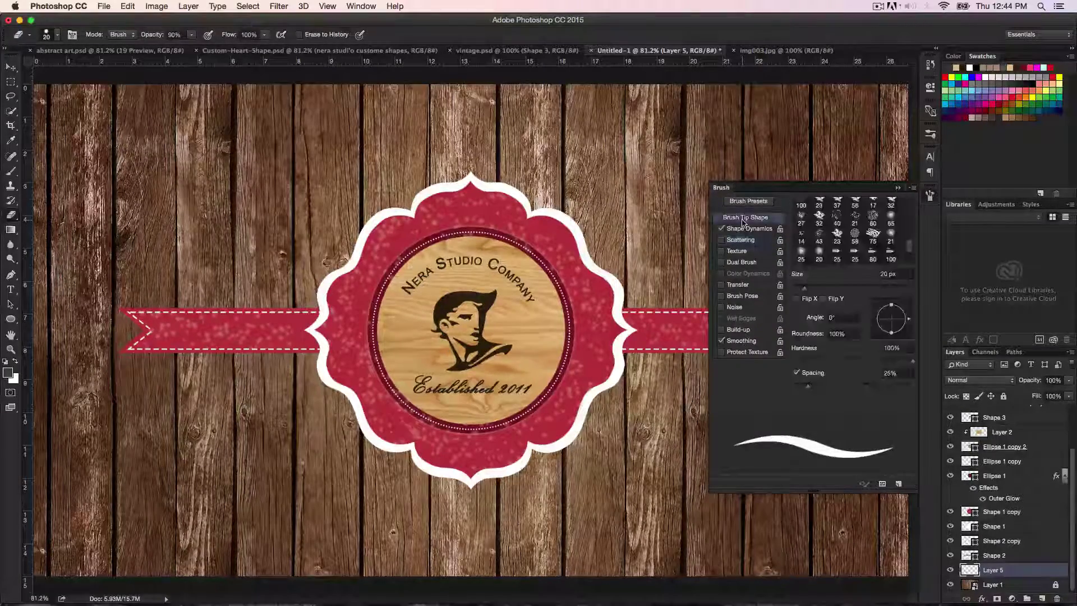
pyautogui.moveTo(812, 387)
pyautogui.mouseDown()
pyautogui.moveTo(833, 388)
pyautogui.moveTo(791, 388)
pyautogui.moveTo(858, 392)
pyautogui.moveTo(792, 388)
pyautogui.mouseUp()
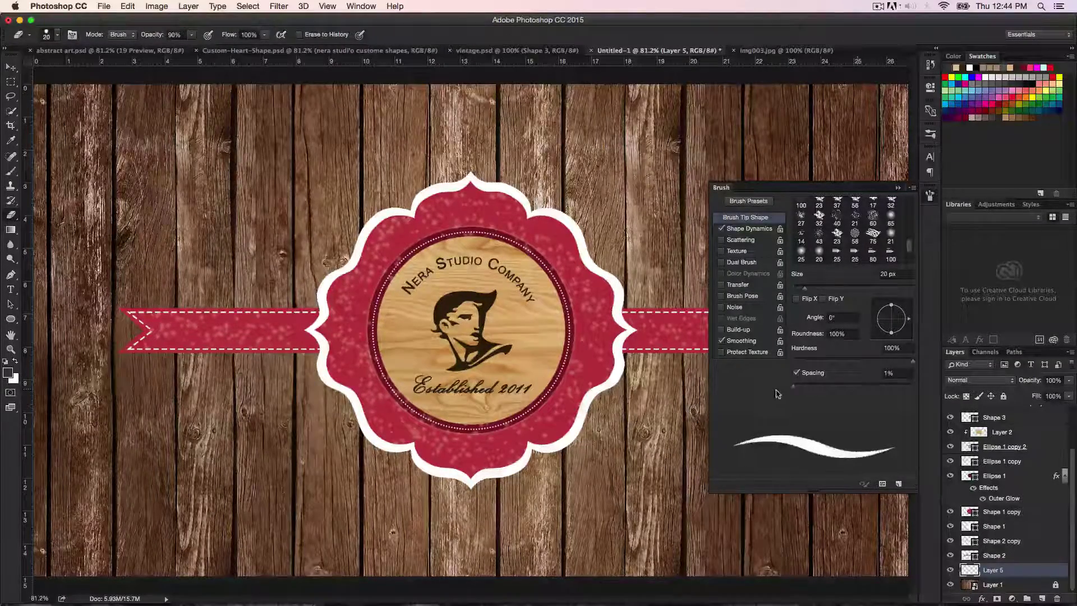
pyautogui.click(722, 228)
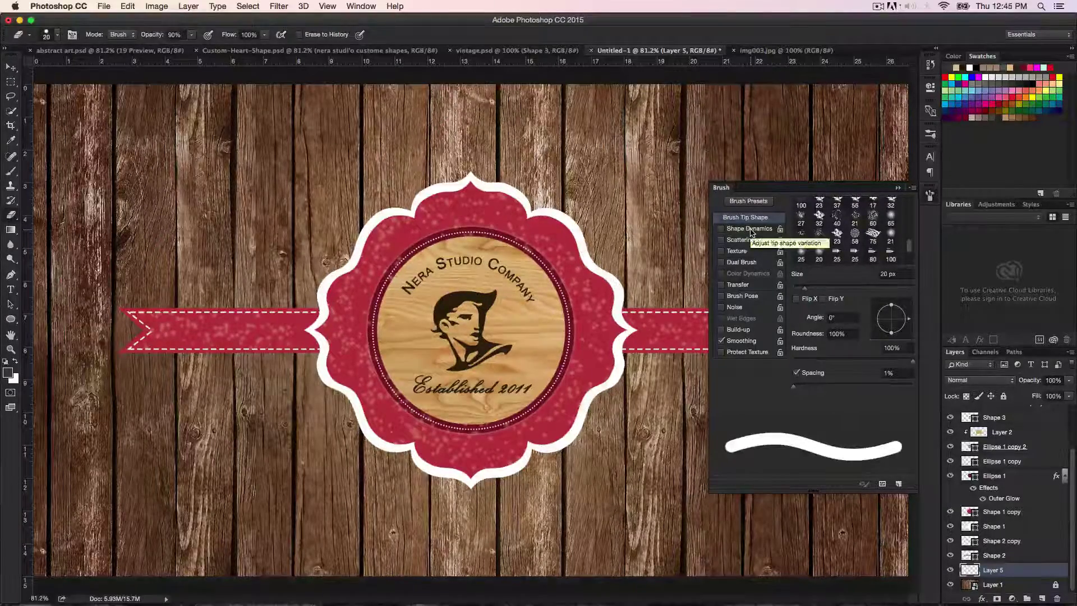
pyautogui.click(898, 187)
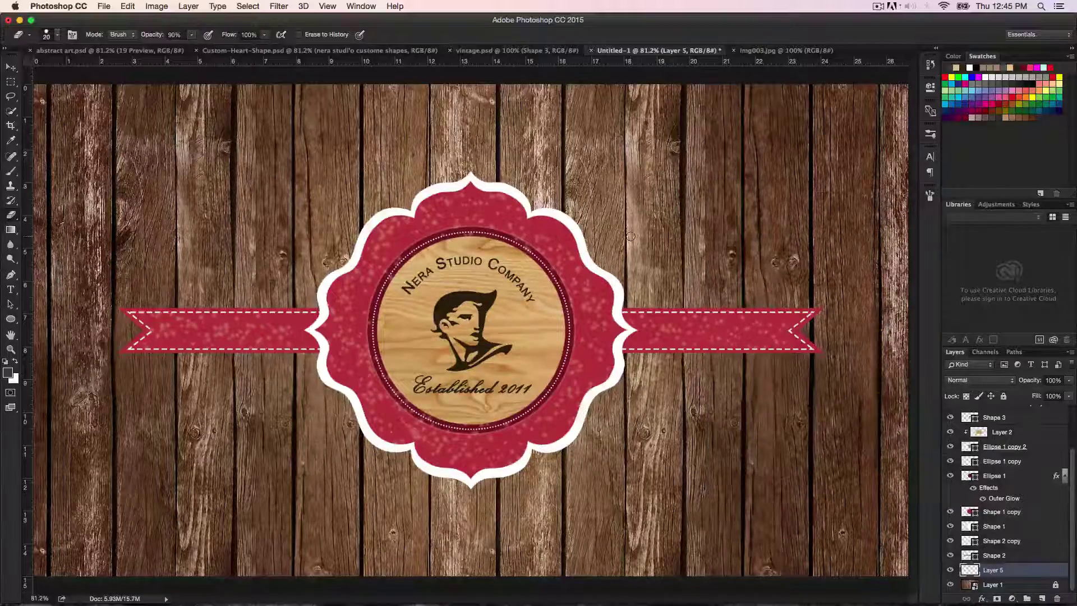
# Enlarge the eraser tip to 175 px.
pyautogui.press(']')
pyautogui.press(']')
pyautogui.press(']')
pyautogui.press(']')
pyautogui.press(']')
pyautogui.press(']')
pyautogui.press(']')
pyautogui.press(']')
pyautogui.press(']')
pyautogui.press(']')
pyautogui.press(']')
pyautogui.press(']')
pyautogui.press(']')
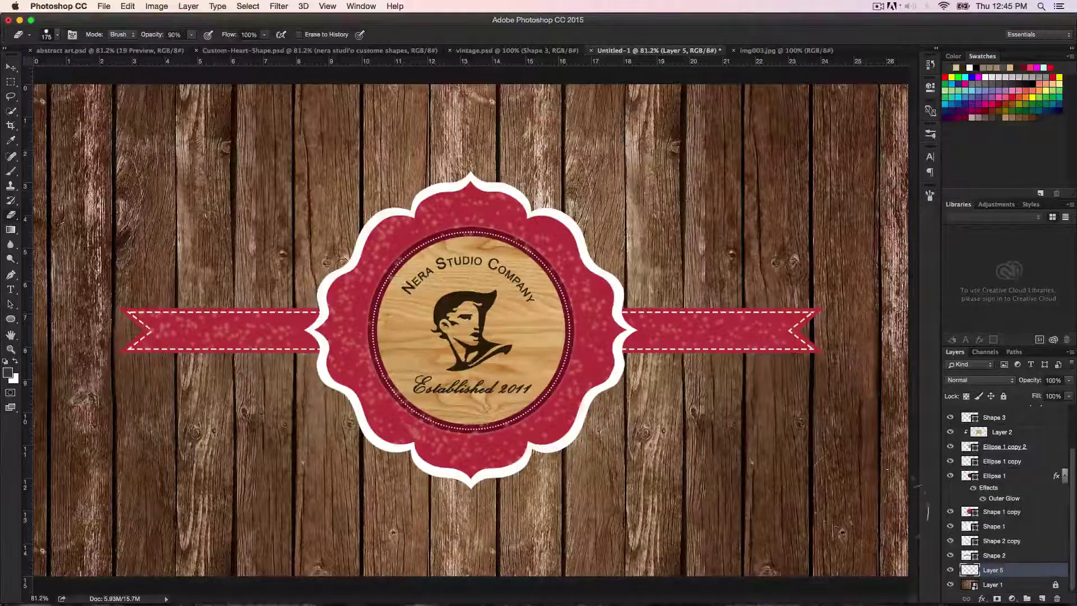
# Paint dark gray behind the badge's top and upper-left edge with a 250 px Brush, changing from a soft to a hard round tip.
pyautogui.press('b')
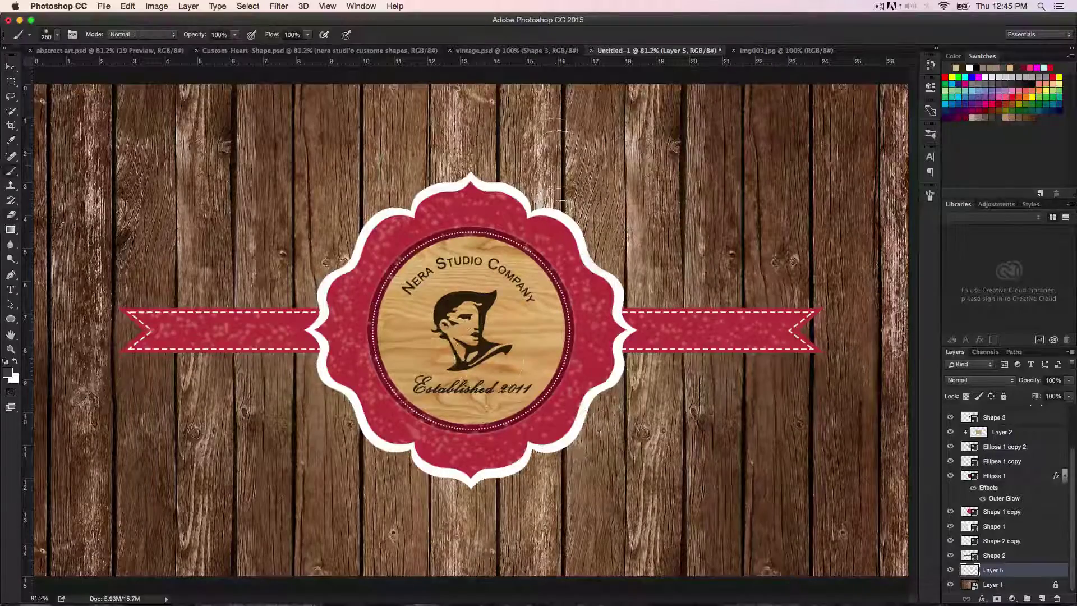
pyautogui.moveTo(560, 165); pyautogui.dragTo(569, 212)
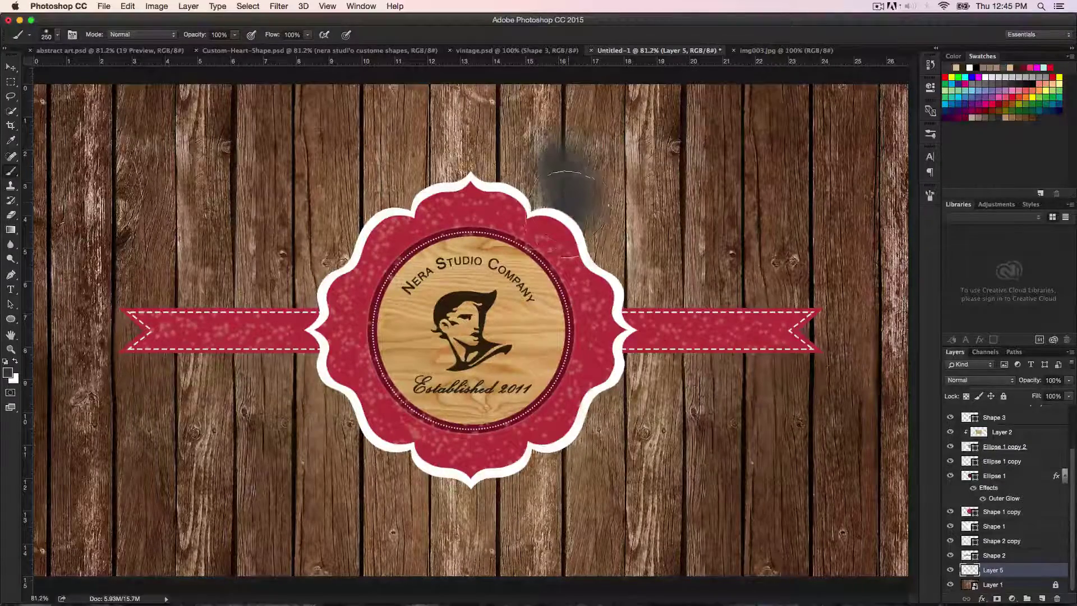
pyautogui.click(56, 34)
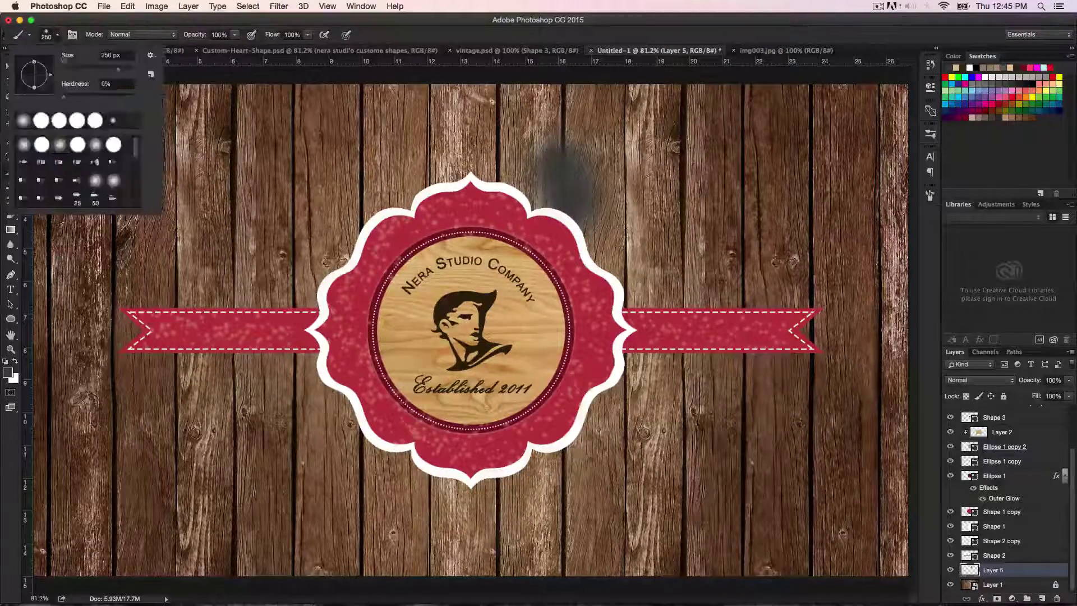
pyautogui.click(74, 123)
pyautogui.click(499, 168)
pyautogui.click(502, 177)
pyautogui.click(395, 189)
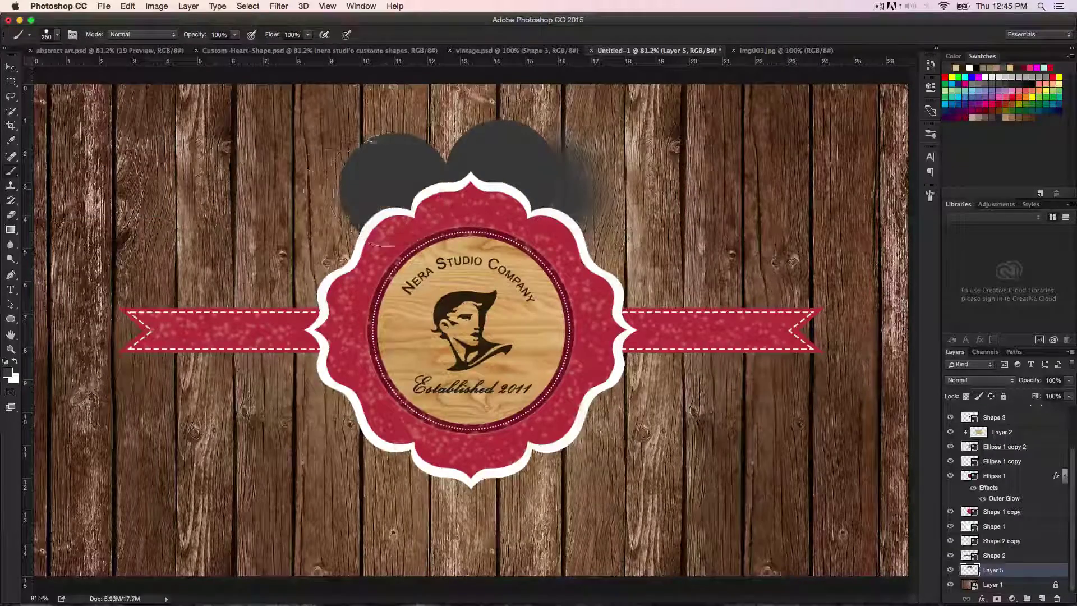
pyautogui.click(307, 251)
# Reduce the brush to 150 px and paint overlapping dark gray blobs around the rest of the badge.
pyautogui.press('[')
pyautogui.press('[')
pyautogui.press('[')
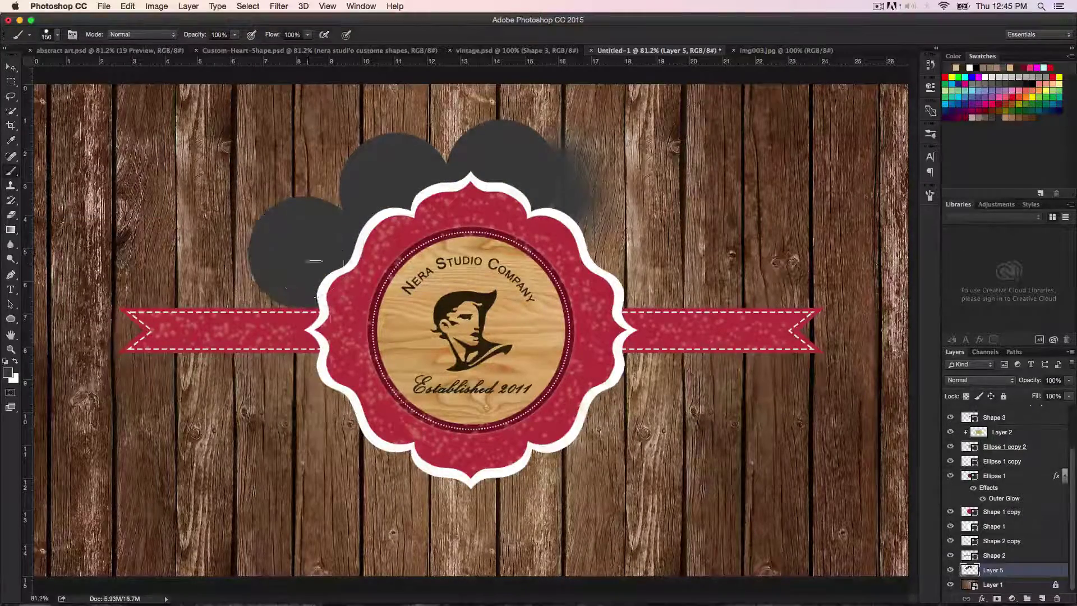
pyautogui.click(284, 405)
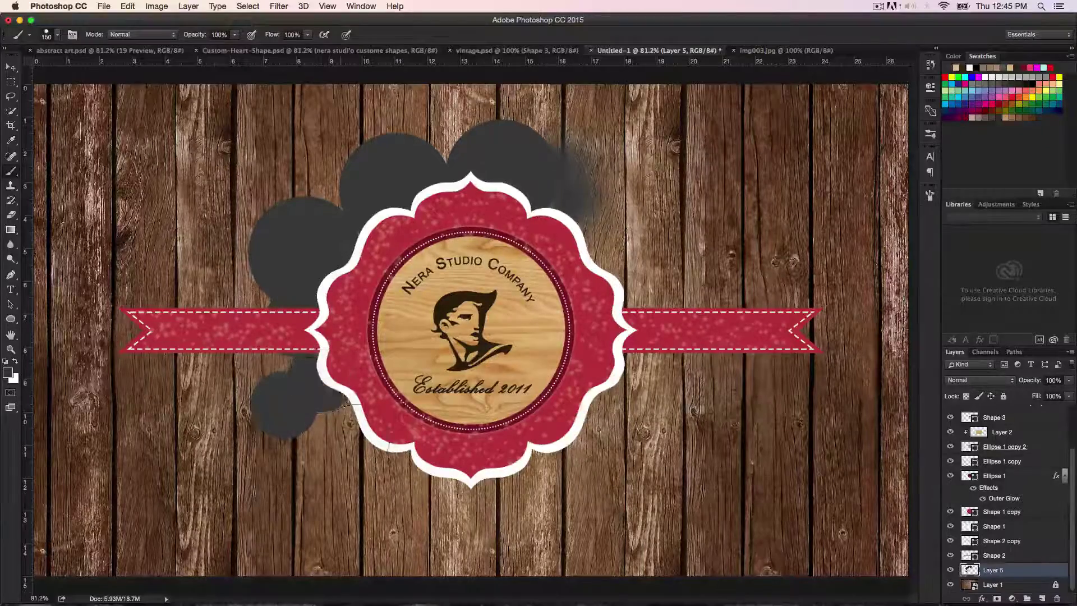
pyautogui.click(365, 448)
pyautogui.click(480, 500)
pyautogui.moveTo(494, 488)
pyautogui.mouseDown()
pyautogui.moveTo(617, 169)
pyautogui.moveTo(628, 427)
pyautogui.moveTo(653, 386)
pyautogui.mouseUp()
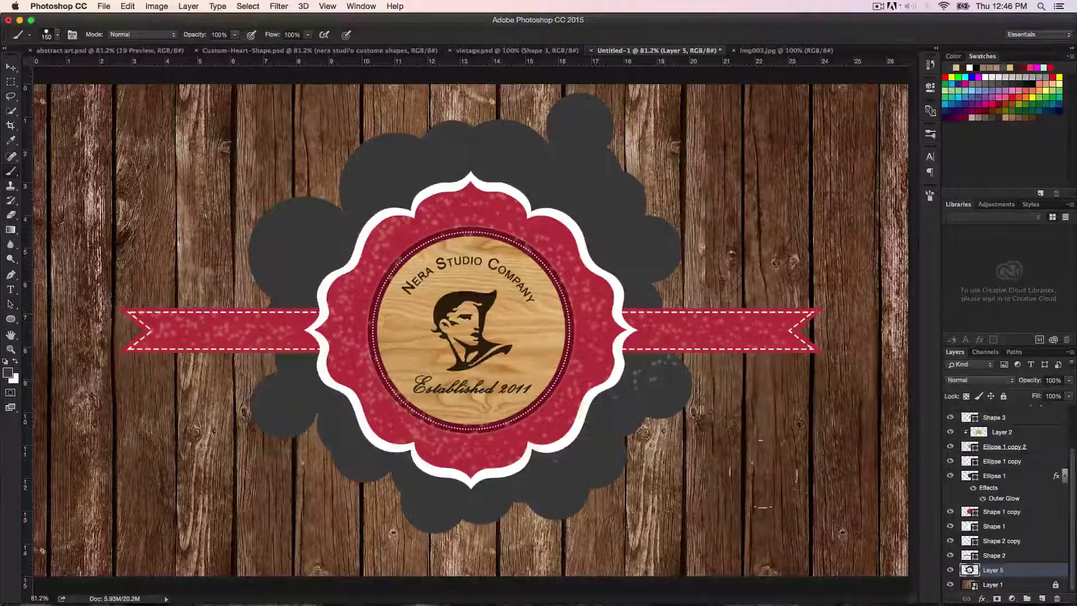
# Try the Multiply and Overlay blend modes on the painted gray layer and set it to Screen.
pyautogui.click(986, 381)
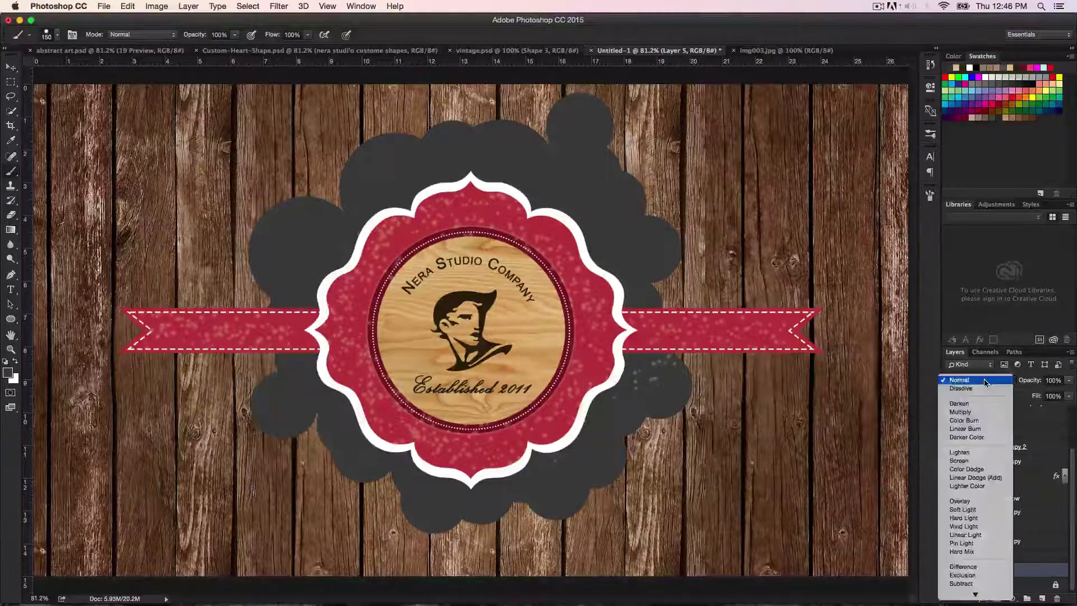
pyautogui.click(975, 411)
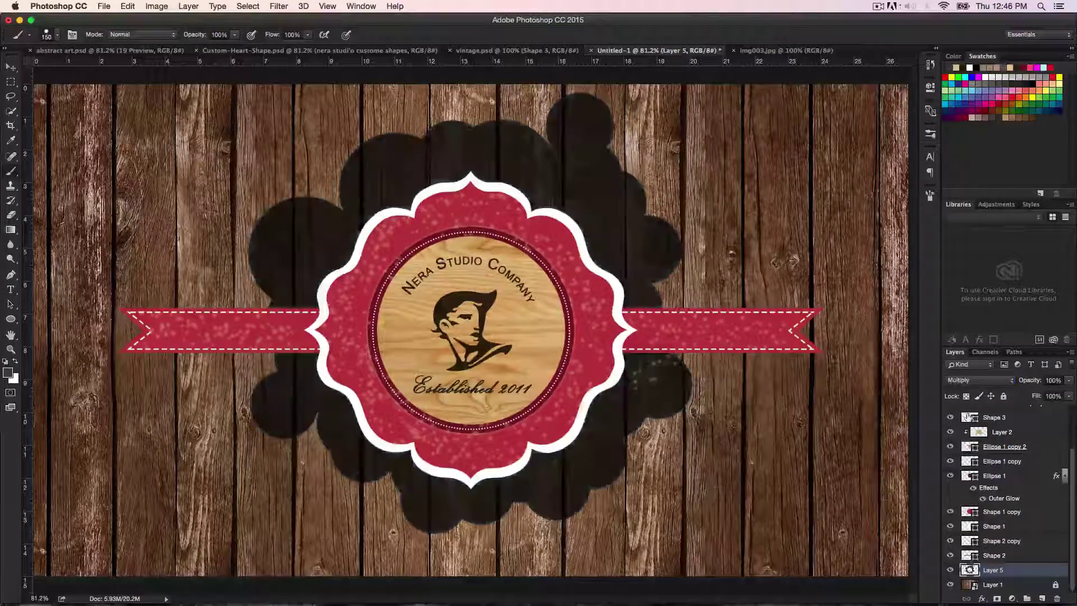
pyautogui.click(982, 380)
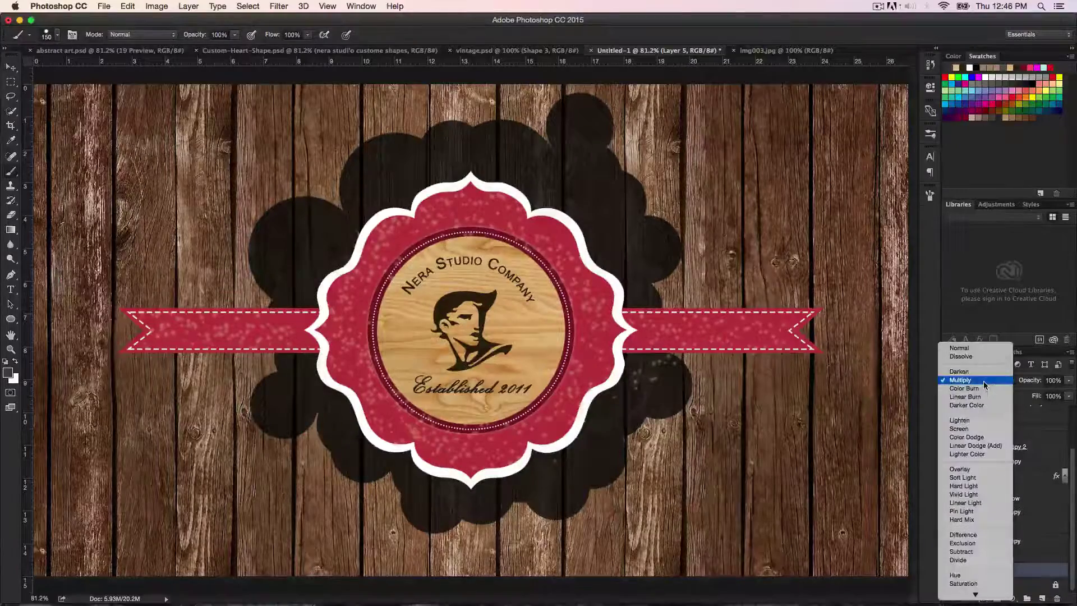
pyautogui.click(968, 469)
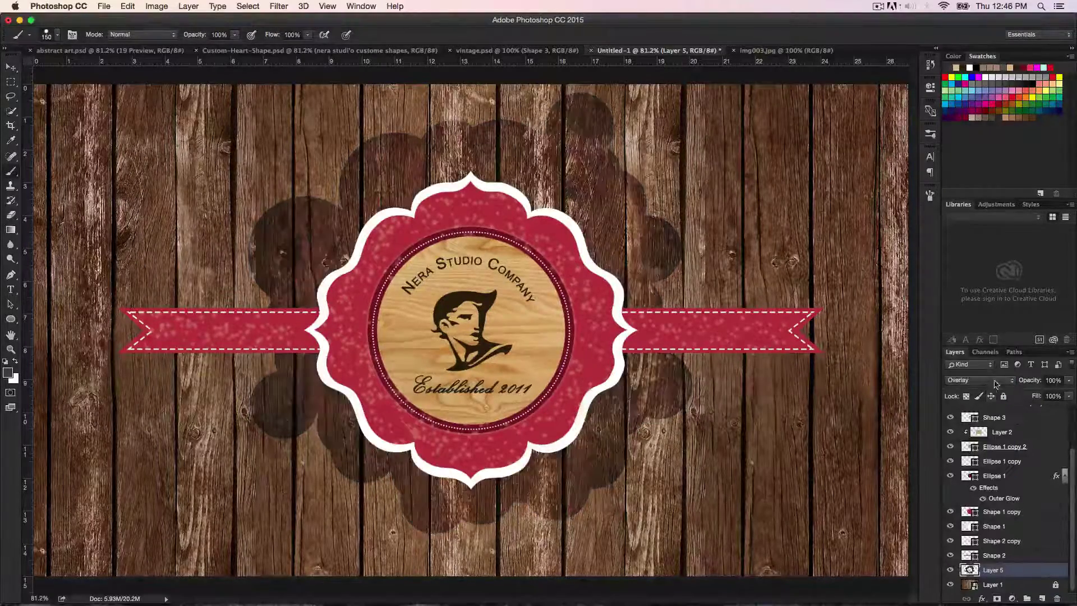
pyautogui.click(980, 380)
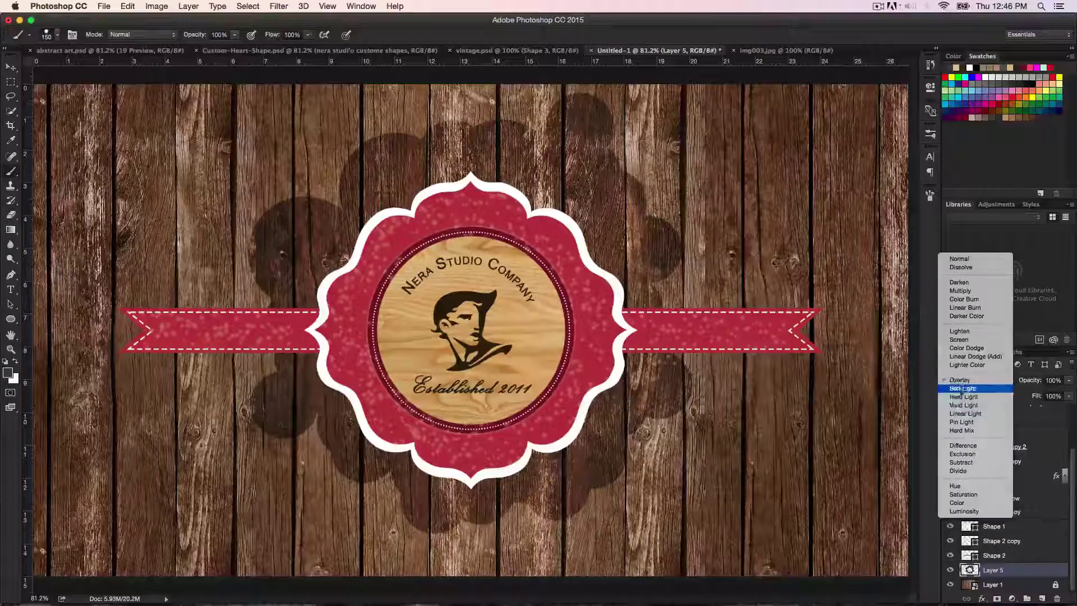
pyautogui.click(967, 340)
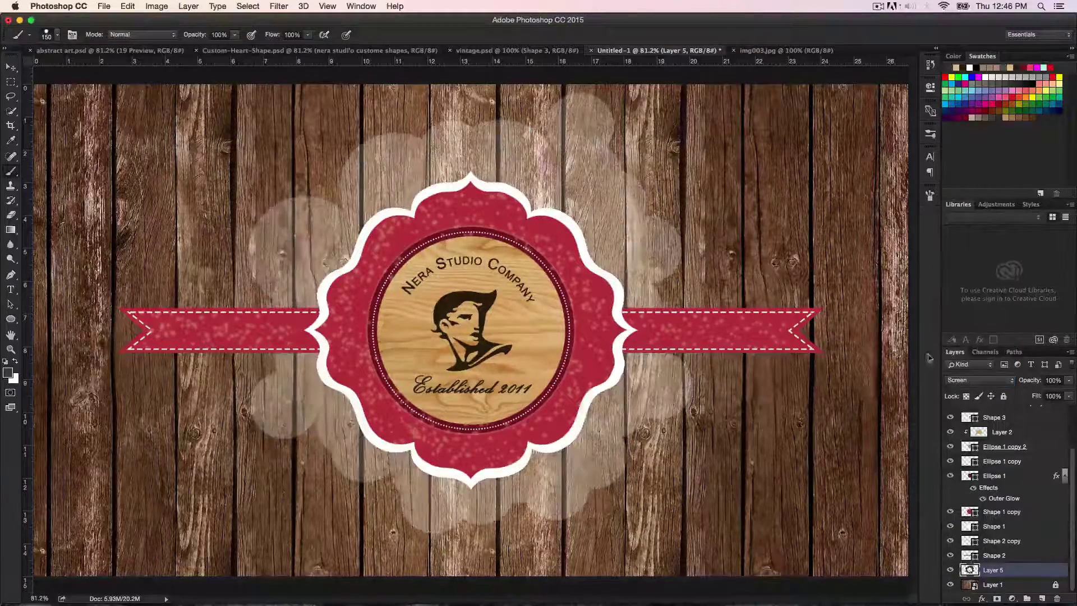